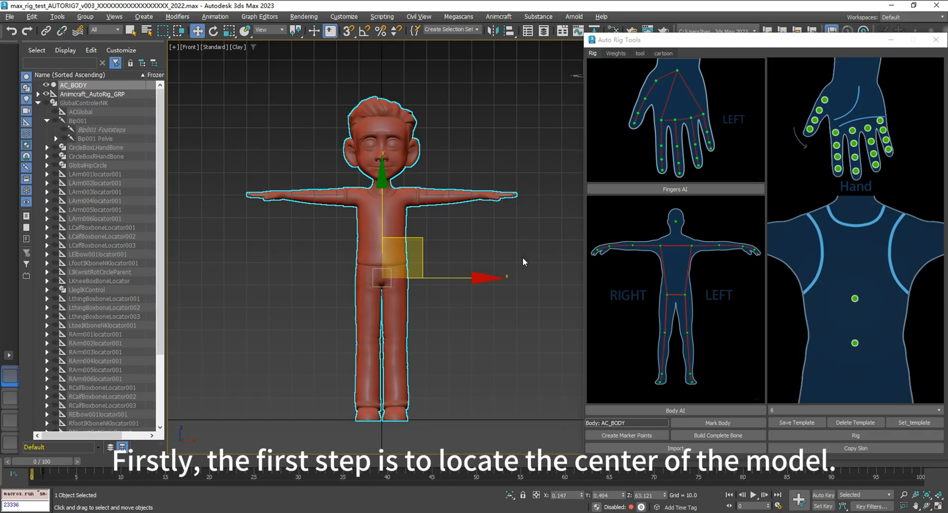
Step: Turn on pivot-only editing for the AC_BODY mesh, viewing it in perspective
drag(806, 40, 110, 61)
middle_drag(524, 220, 556, 218)
alt+middle_drag(556, 217, 512, 231)
key(p)
scroll(476, 239, up, 3)
scroll(512, 231, down, 3)
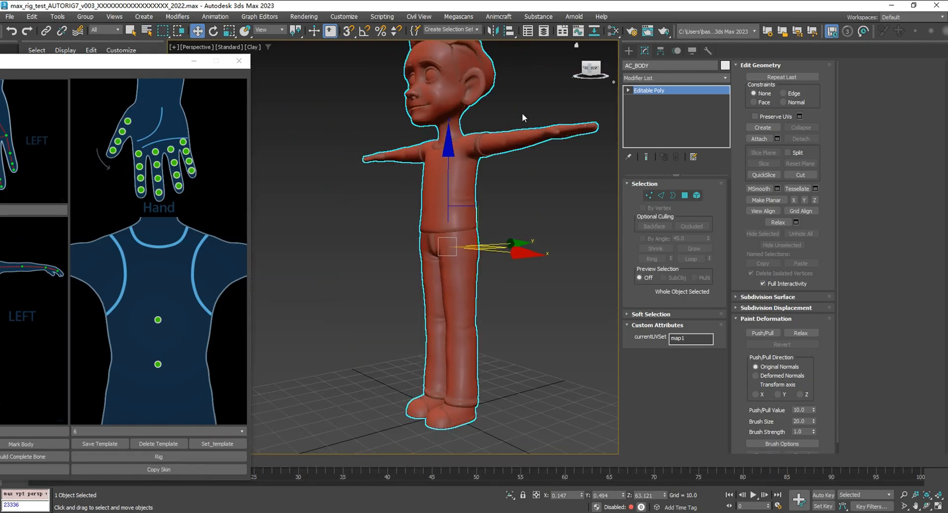
alt+middle_drag(523, 118, 472, 199)
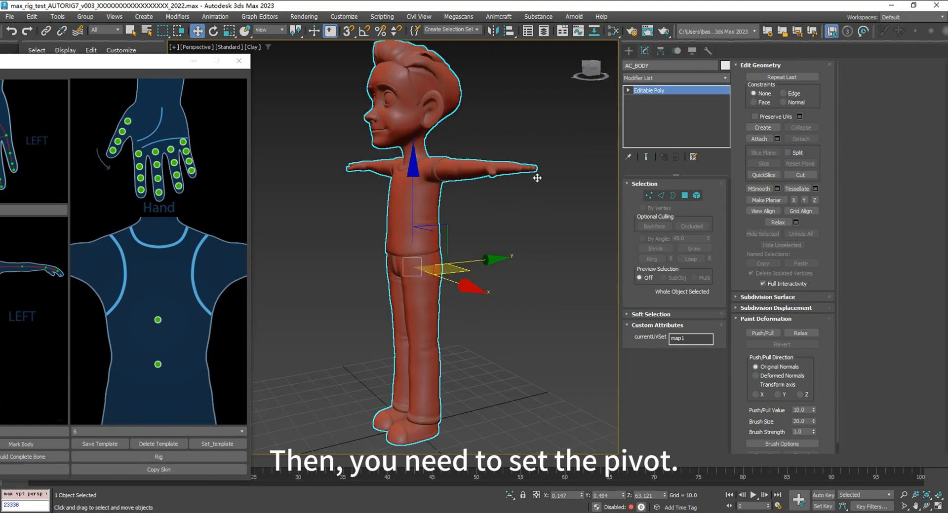
click(674, 52)
click(660, 51)
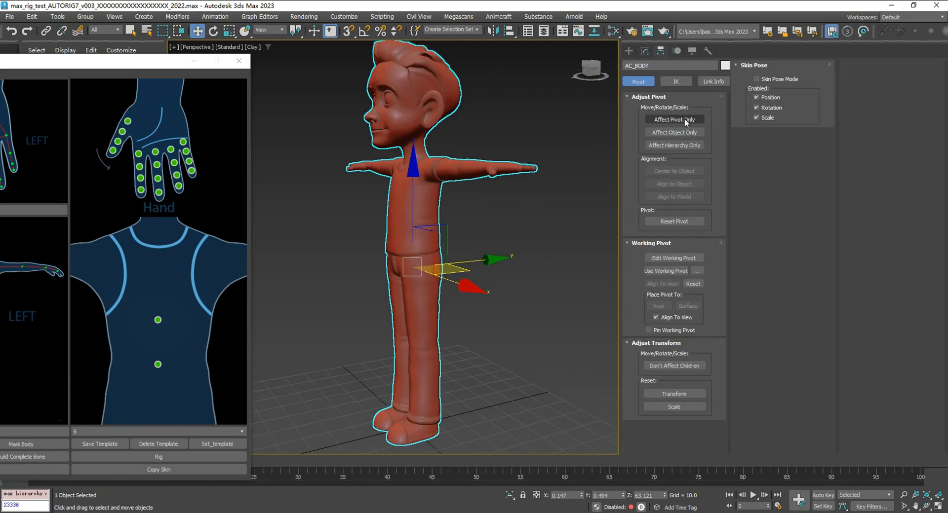
click(674, 118)
Step: Move the body's pivot to the middle of the hips, at about Y 1.8 and Z 65.9
drag(421, 182, 427, 179)
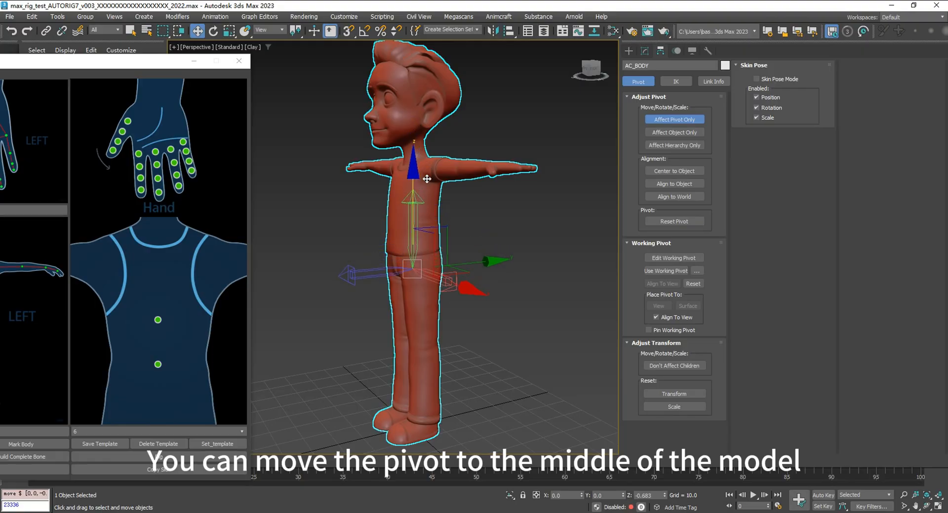
alt+middle_drag(499, 302, 467, 287)
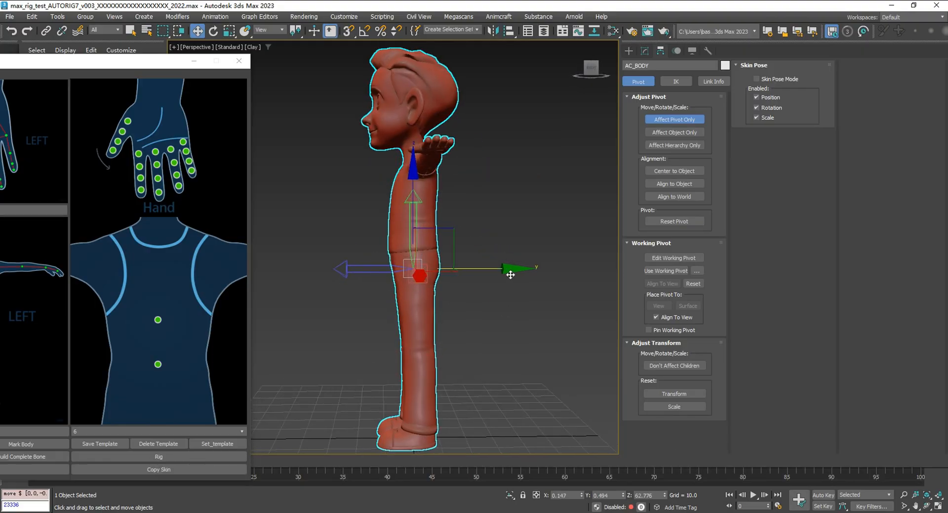
drag(511, 275, 516, 273)
mouse_move(423, 189)
mouse_down()
mouse_move(422, 316)
mouse_move(423, 64)
mouse_move(419, 210)
mouse_move(425, 173)
mouse_up()
alt+middle_drag(487, 305, 540, 303)
Step: Return to the front view with Auto Rig Tools beside the model and delete the existing Animcraft_AutoRig_GRP group
key(f)
scroll(393, 300, up, 5)
middle_drag(393, 300, 463, 299)
scroll(464, 299, down, 5)
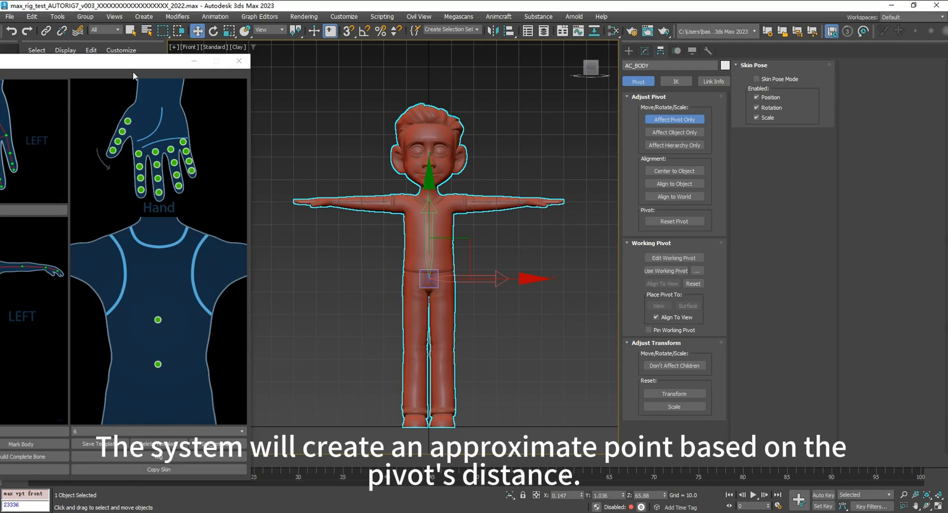
drag(141, 66, 795, 67)
middle_drag(344, 168, 269, 163)
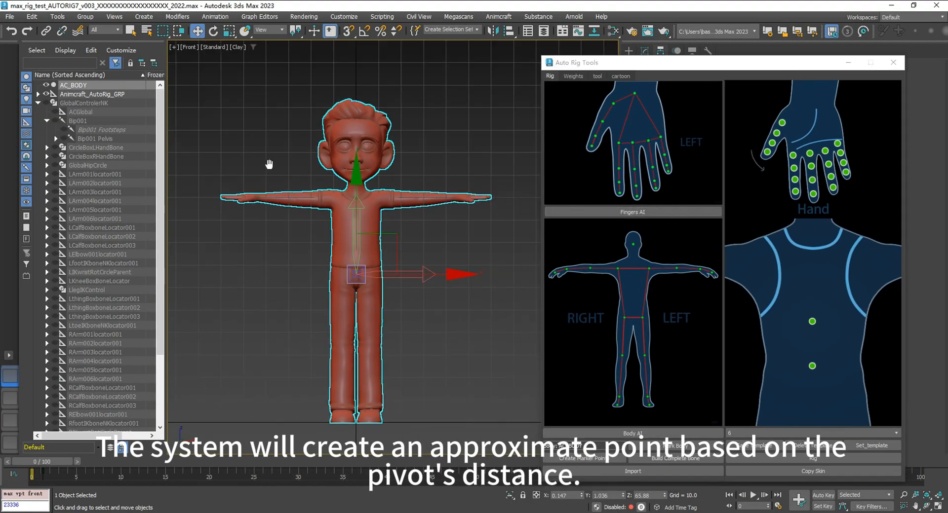
click(464, 207)
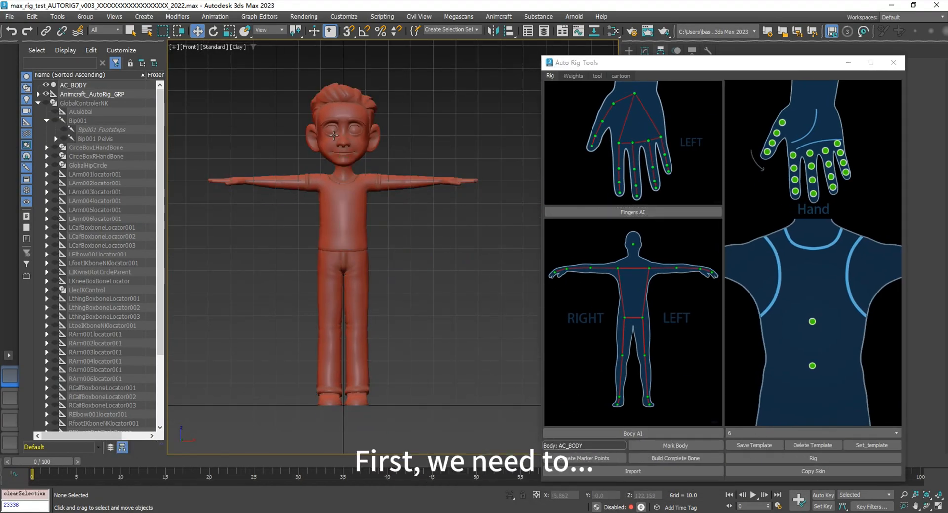
click(351, 190)
click(93, 94)
key(Delete)
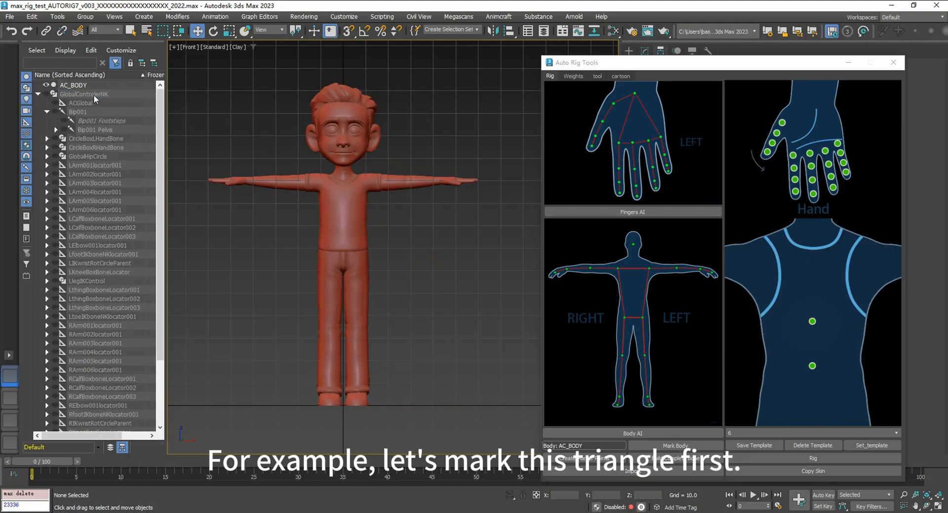
Step: Mark AC_BODY as the body and create its marker points, selecting their new group
click(332, 203)
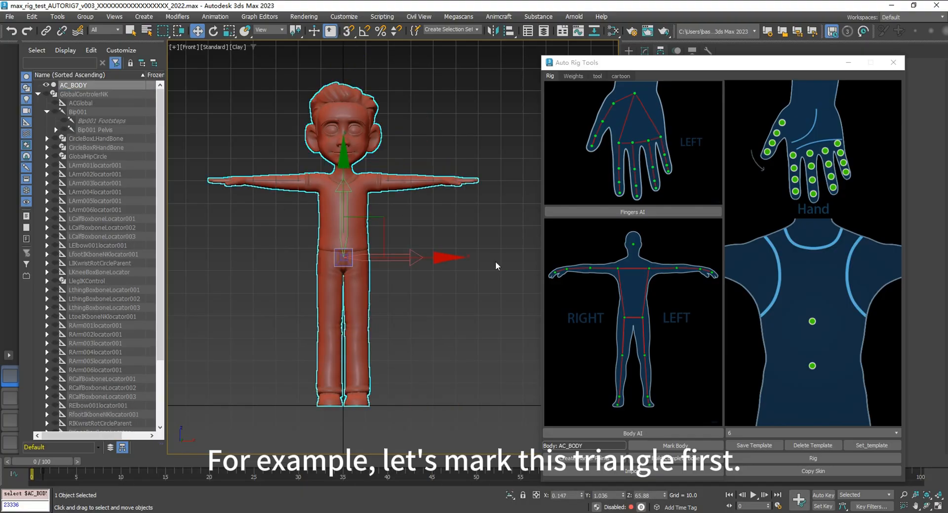
click(666, 446)
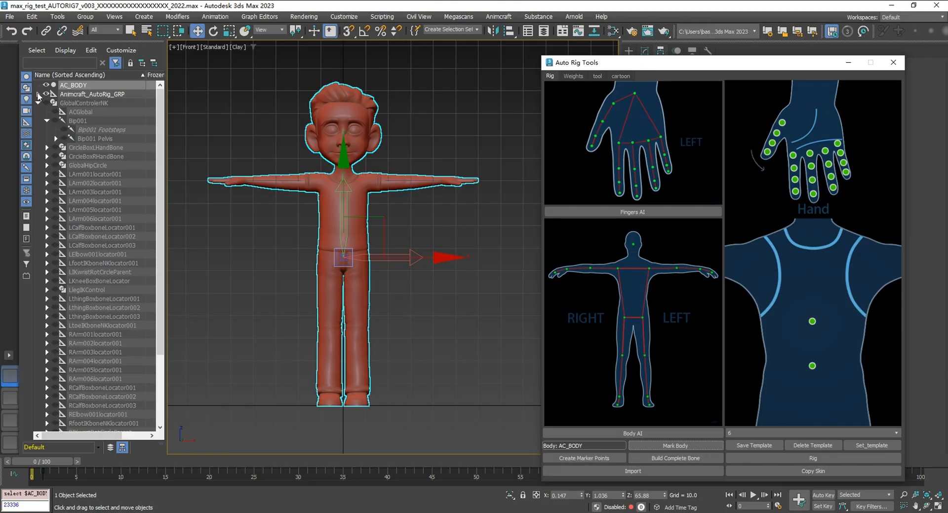
click(95, 94)
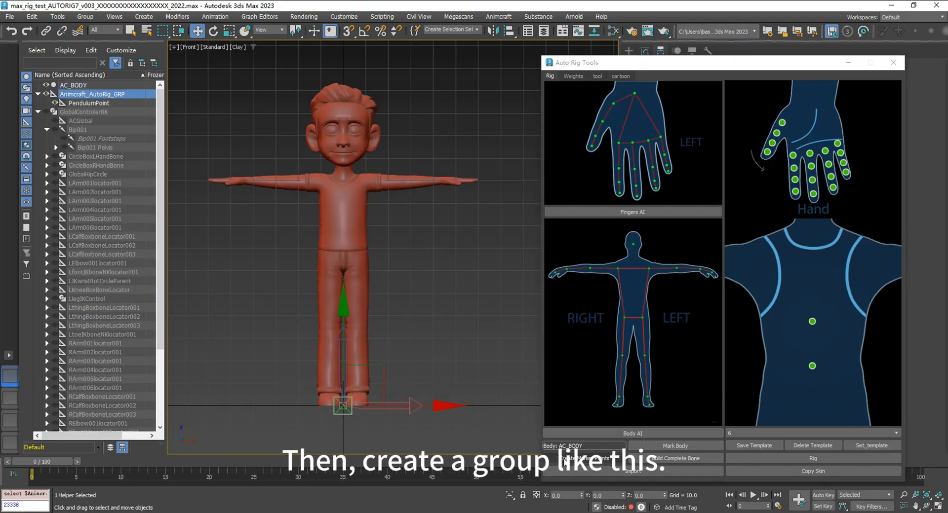
Step: Examine the left-side marker points for the shoulder, elbow, wrist and fingers from several angles
mouse_move(458, 257)
alt+middle_down()
mouse_move(434, 250)
mouse_move(460, 303)
mouse_move(375, 306)
mouse_move(461, 286)
alt+middle_up()
key(F3)
key(F3)
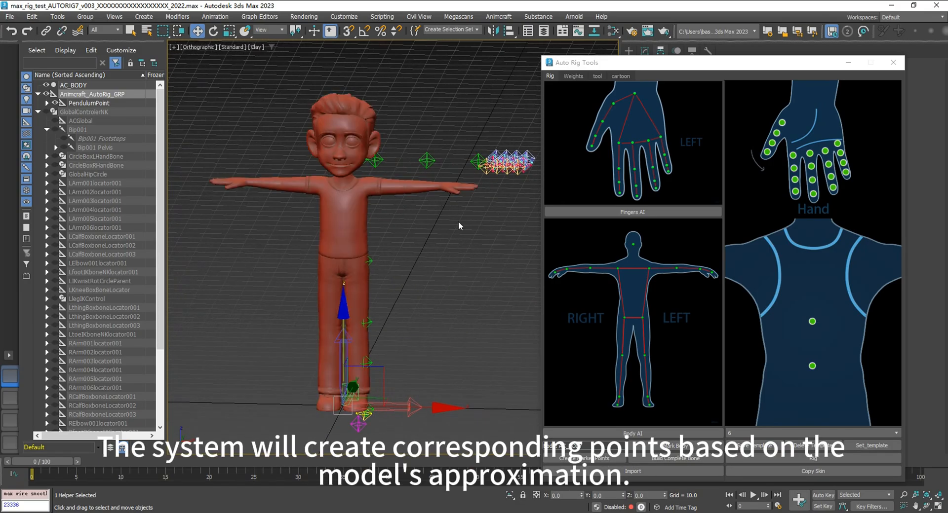
alt+middle_drag(459, 224, 434, 247)
scroll(410, 216, up, 4)
click(343, 207)
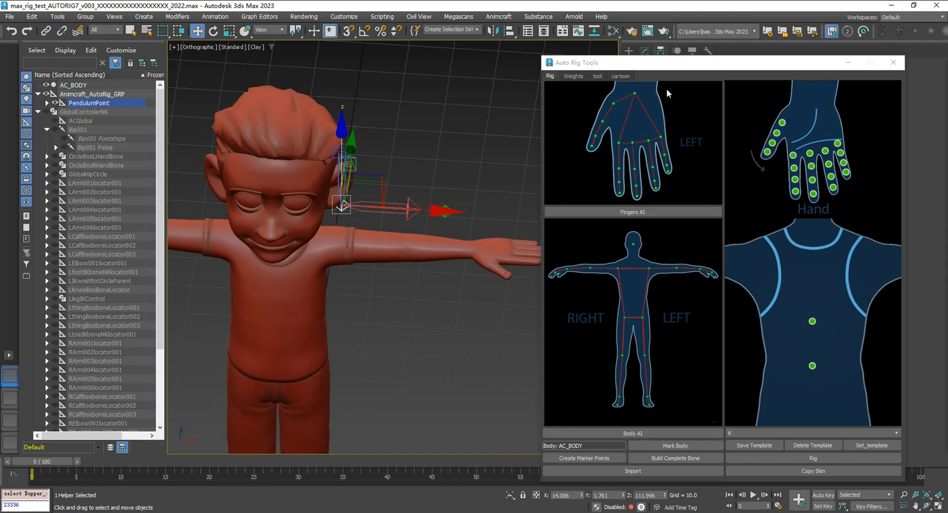
drag(660, 62, 685, 151)
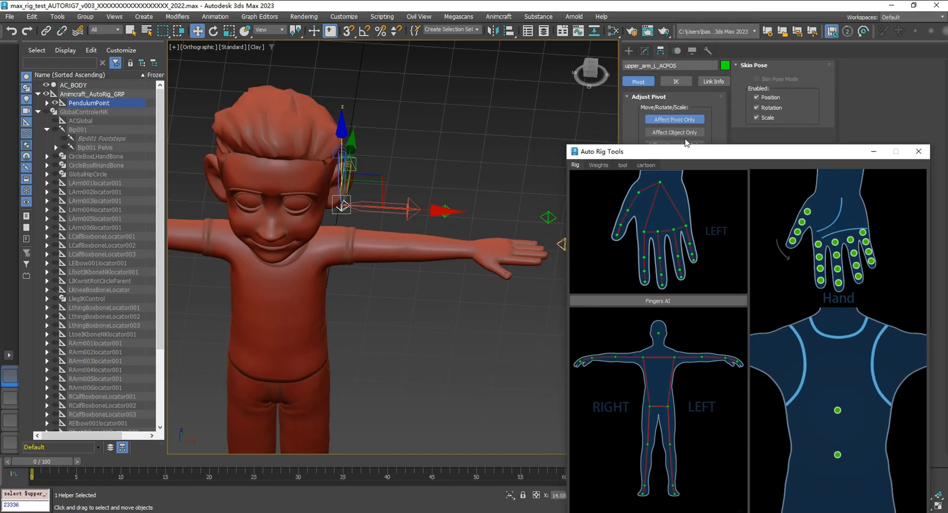
click(445, 211)
middle_drag(458, 217, 371, 219)
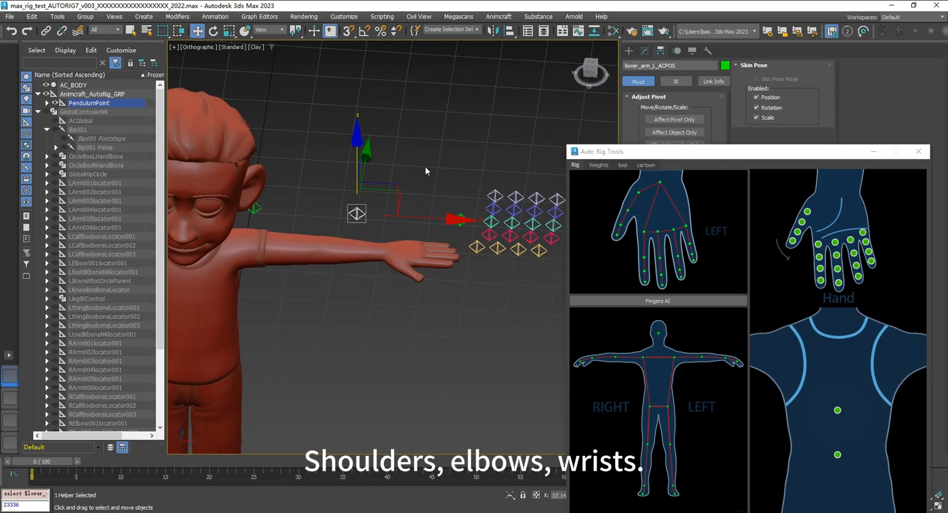
click(461, 221)
alt+middle_drag(466, 236, 502, 299)
middle_drag(537, 263, 396, 280)
Step: Try moving the first left thumb marker onto the base of the hand's thumb, and undo the move
click(404, 270)
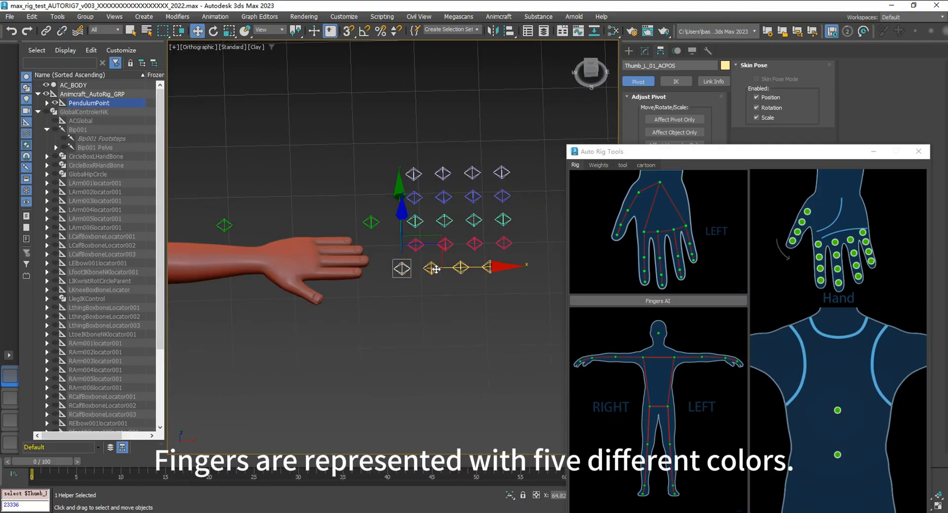
mouse_move(444, 243)
mouse_down()
mouse_move(311, 242)
mouse_move(330, 254)
mouse_up()
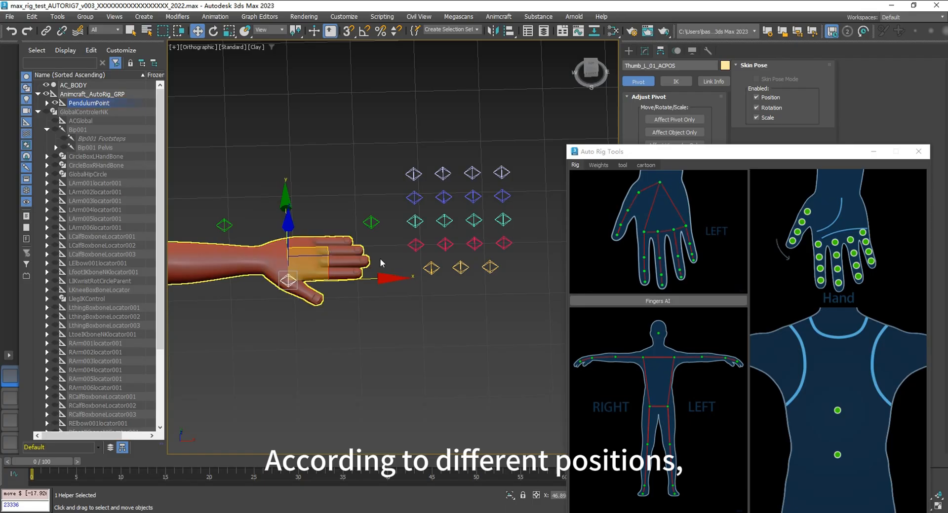
key(ctrl+z)
Step: Create the marker points again to mirror the left-side markers to the right side of the model
middle_drag(377, 334, 413, 317)
scroll(413, 317, down, 2)
mouse_move(335, 352)
middle_down()
mouse_move(384, 323)
mouse_move(393, 295)
middle_up()
scroll(384, 323, down, 1)
middle_drag(340, 338, 413, 273)
scroll(401, 338, down, 3)
drag(692, 151, 599, 51)
scroll(409, 286, down, 1)
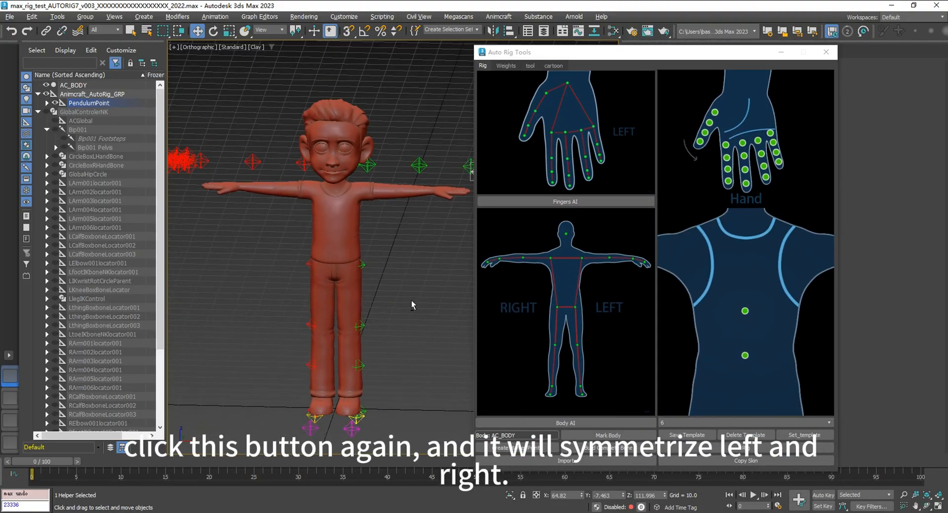
alt+middle_drag(411, 300, 368, 298)
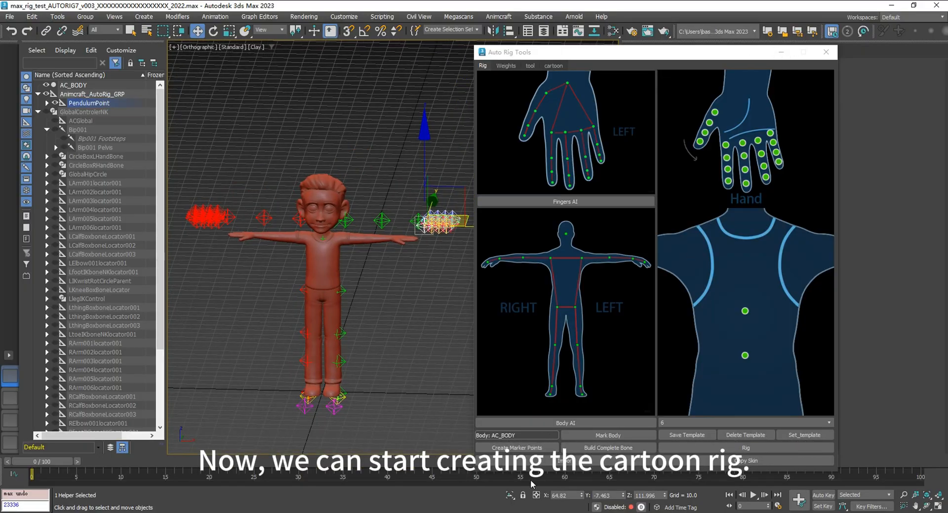
Step: Put the Auto Rig Tools window away and unhide the pre-made GlobalControlerNK rig with all its children
click(553, 66)
click(602, 52)
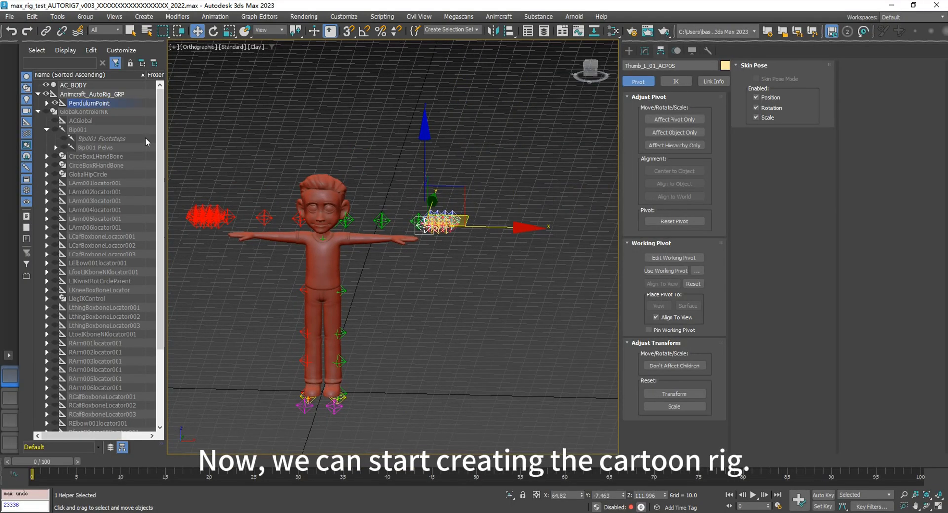
double_click(51, 112)
click(48, 111)
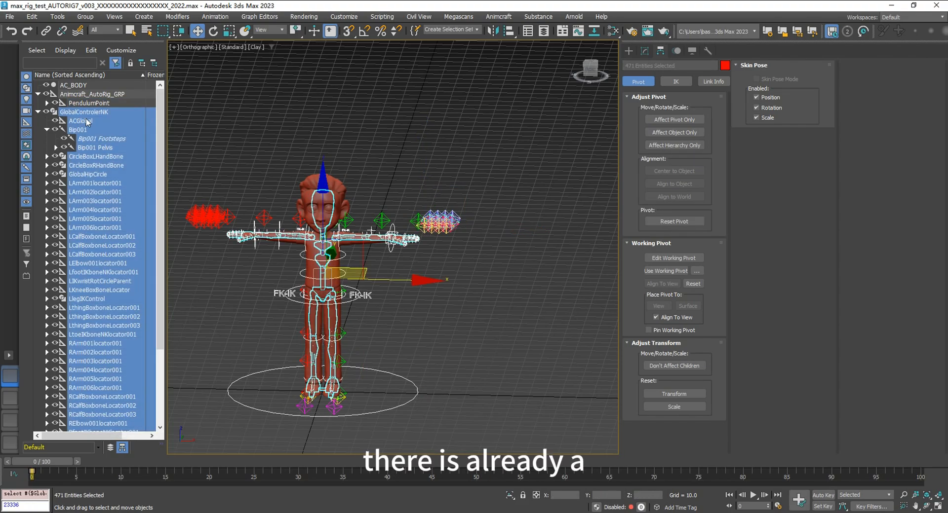
Step: Select the Bip001 skeleton with its children, hide it, and clear the selection
double_click(105, 130)
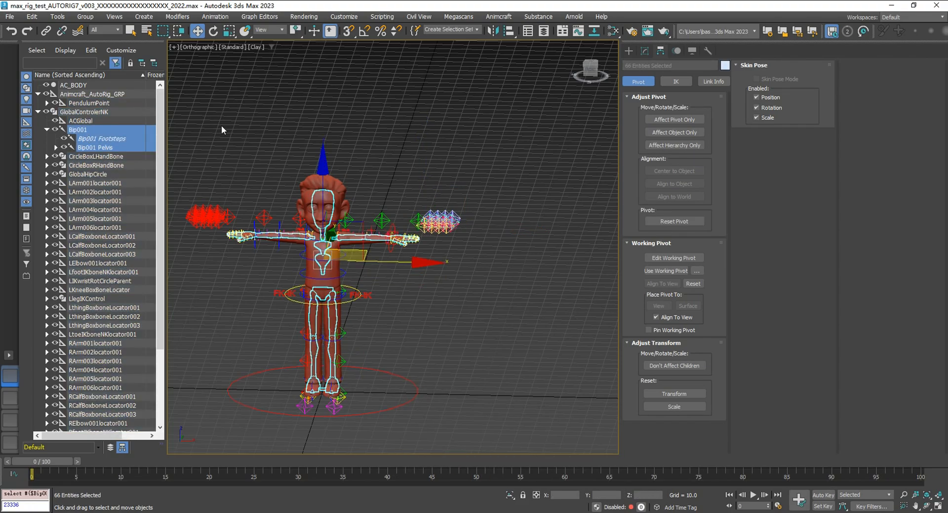
click(55, 129)
click(382, 126)
middle_drag(388, 163, 418, 60)
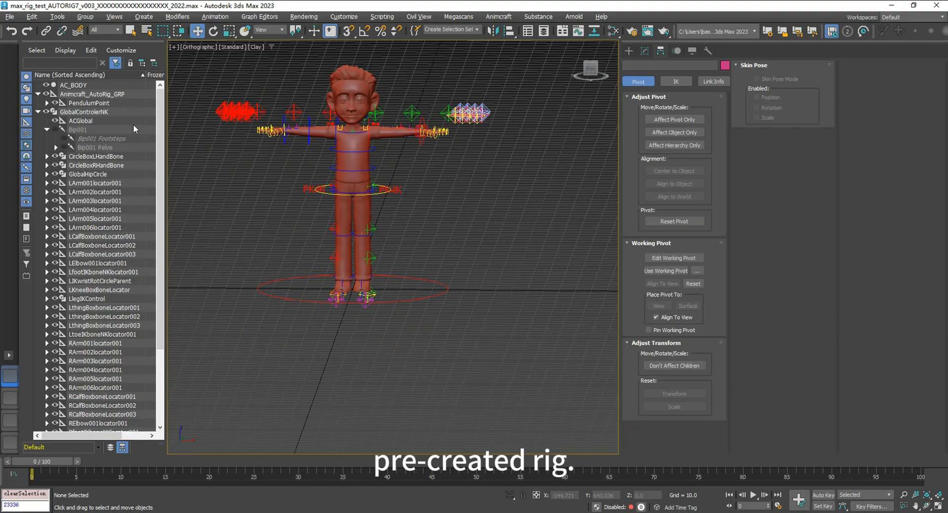
Step: Hide the reference points by hiding Animcraft_AutoRig_GRP and its children
double_click(78, 112)
middle_drag(395, 90, 388, 162)
double_click(94, 94)
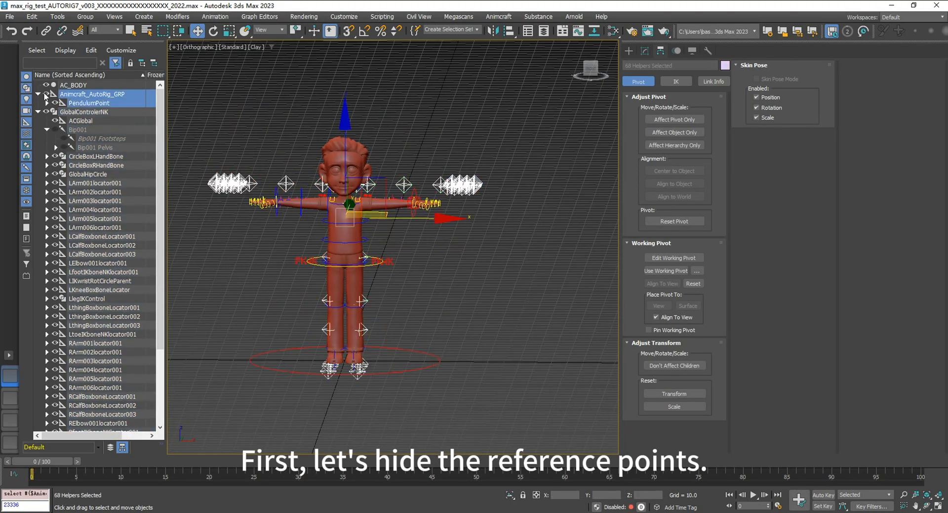
click(45, 94)
click(444, 252)
Step: Switch to the shaded perspective view and apply a Skin modifier to the AC_BODY mesh
key(F3)
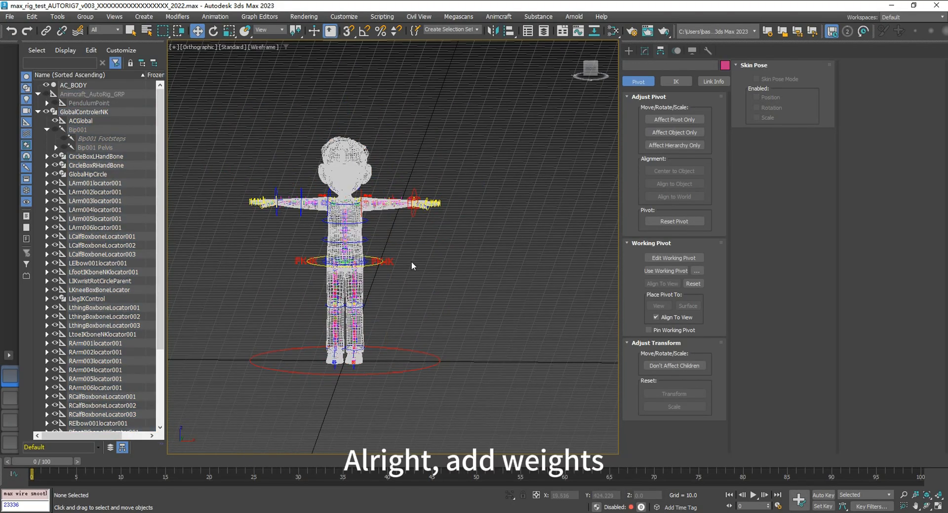
key(F3)
key(p)
click(338, 201)
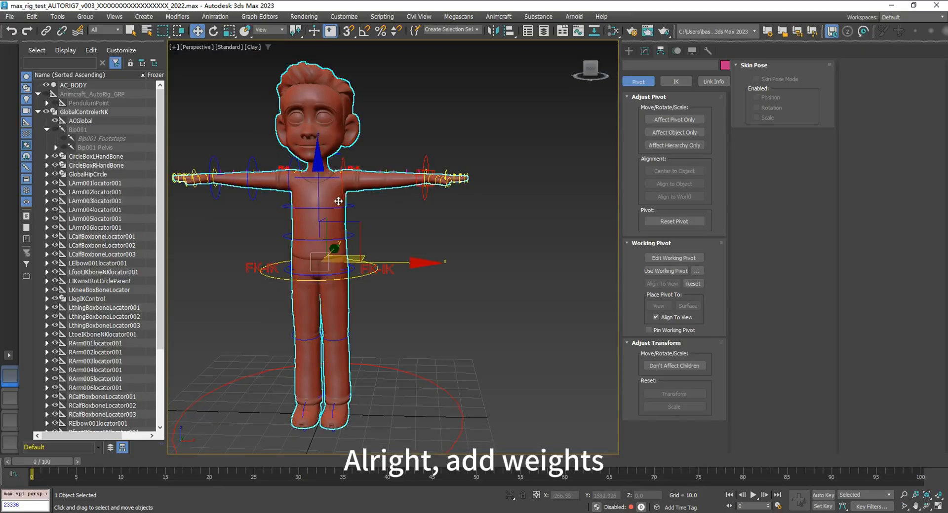
alt+middle_drag(535, 207, 521, 213)
click(644, 52)
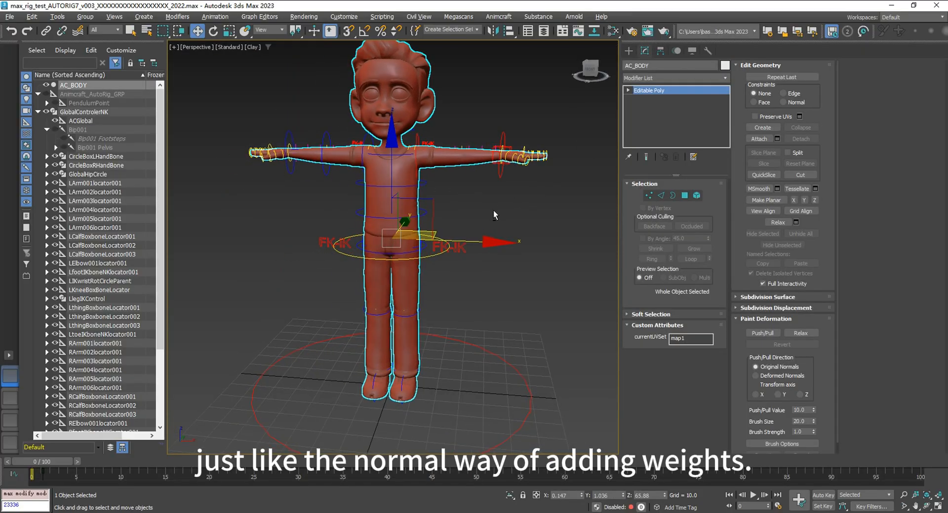
click(674, 78)
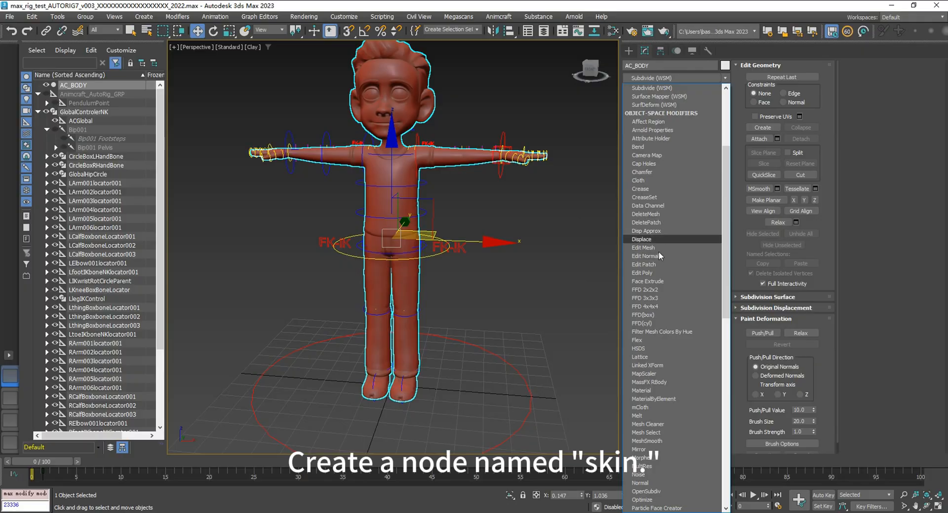
key(s)
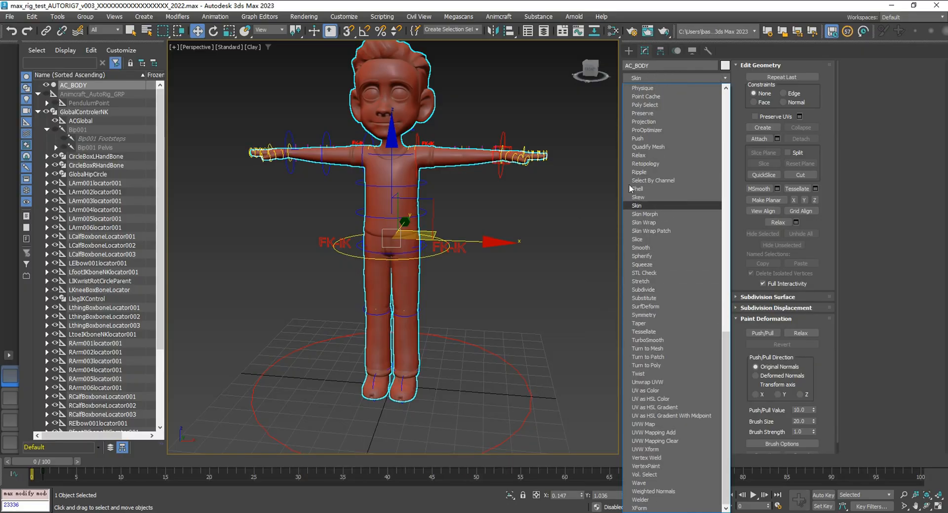
click(633, 205)
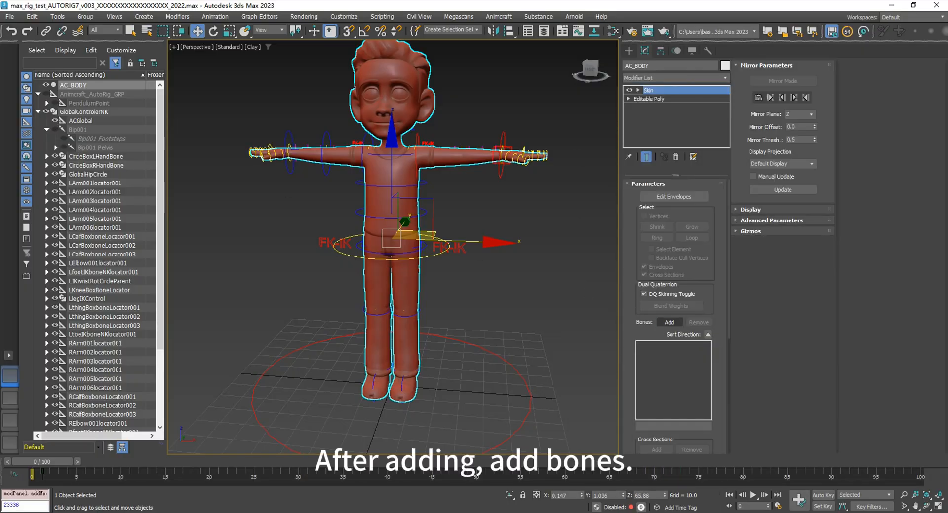
Step: Add all bones with the ACSkinRig prefix, from ACSkinRig_chest to ACSkinRig_upper_leg_R003, to the body's Skin modifier
click(669, 321)
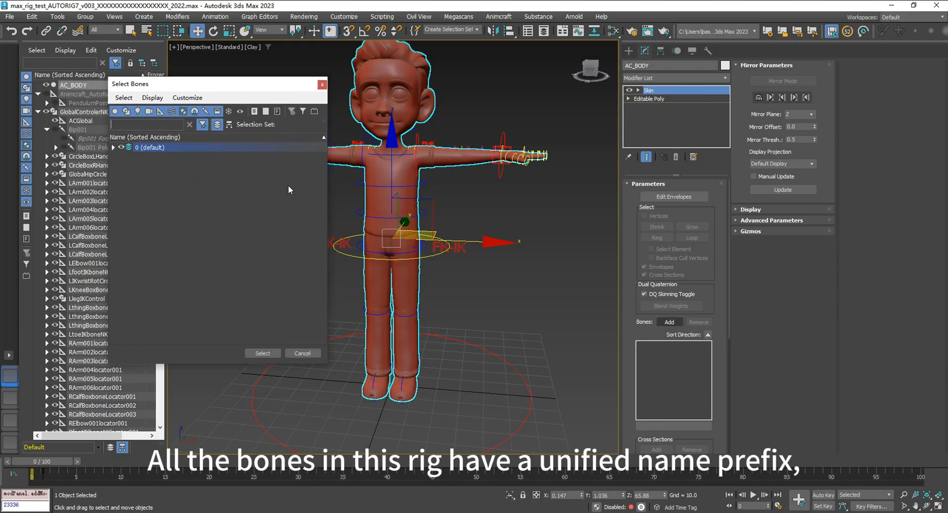
click(113, 148)
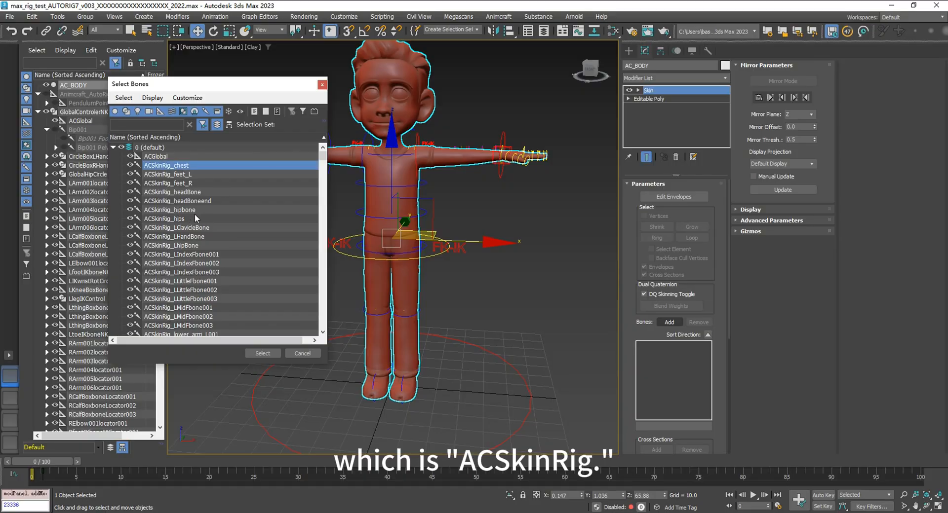
scroll(195, 215, down, 15)
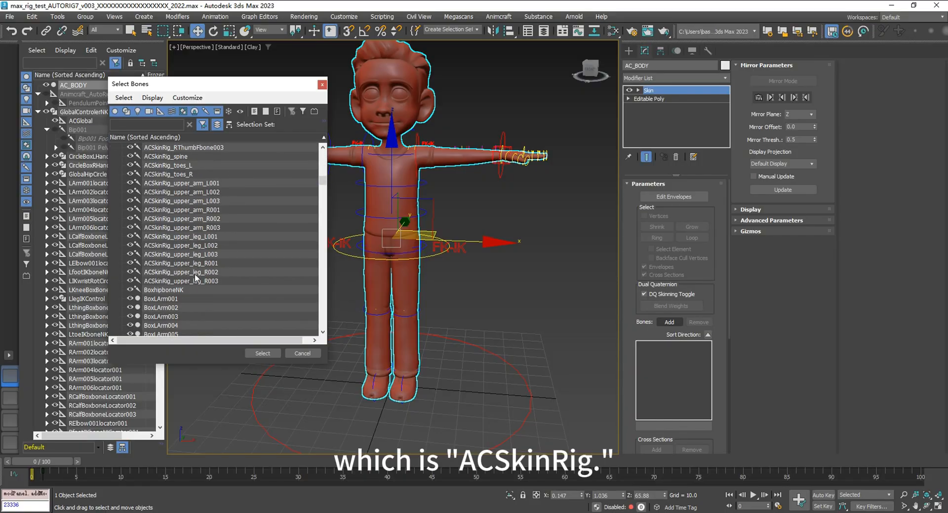
shift+click(196, 279)
scroll(196, 256, up, 15)
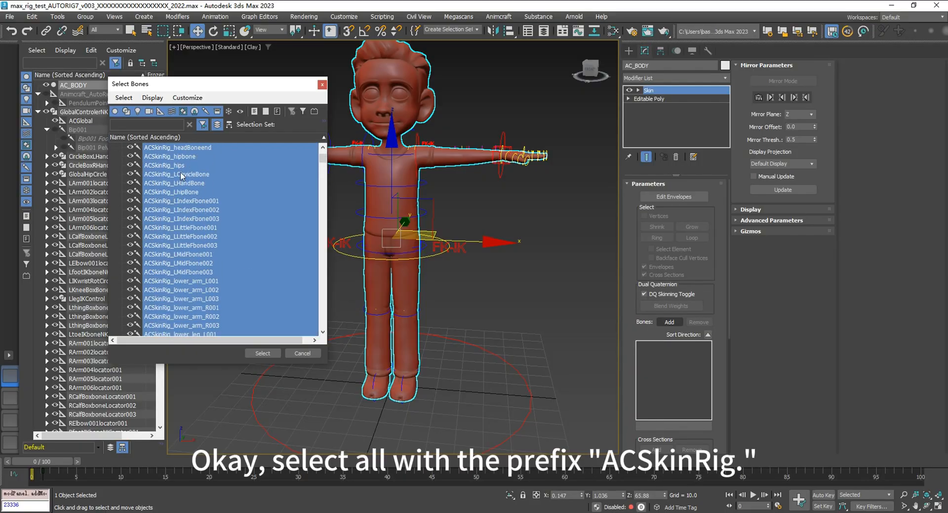
scroll(211, 221, down, 3)
click(262, 353)
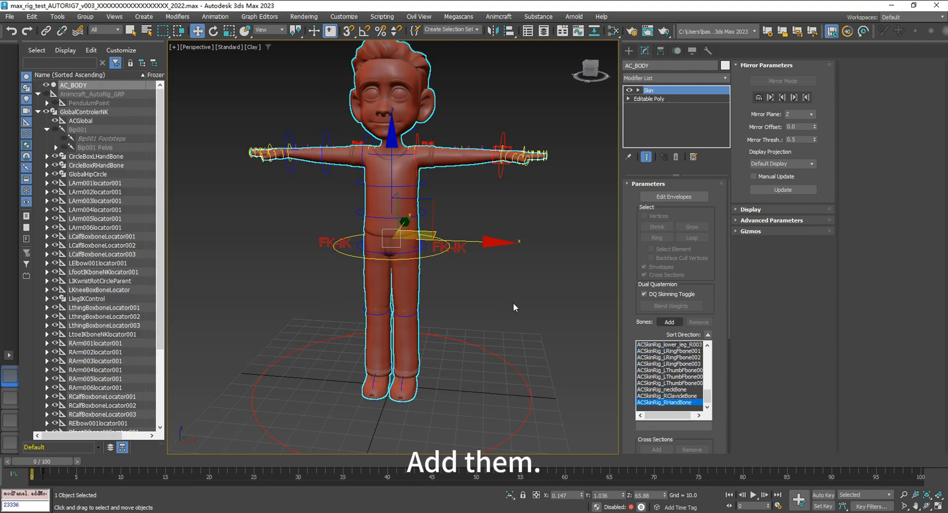
Step: Enter the Skin modifier's Envelope level and set the perspective view to Default Shading
click(639, 91)
click(660, 98)
scroll(399, 141, up, 5)
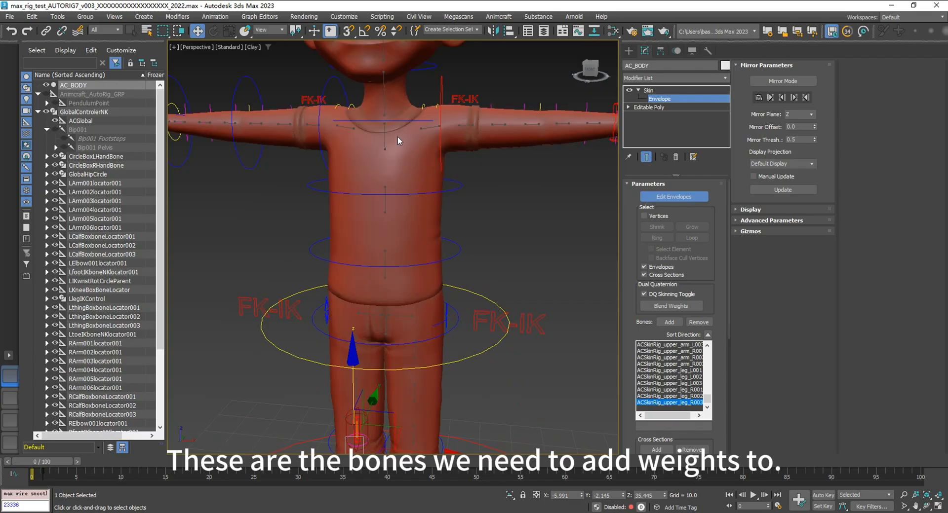
scroll(399, 140, up, 3)
click(251, 46)
click(267, 55)
Step: Examine the default skin weights of individual bones down the torso, including the chest, hips and left hip bone
click(377, 144)
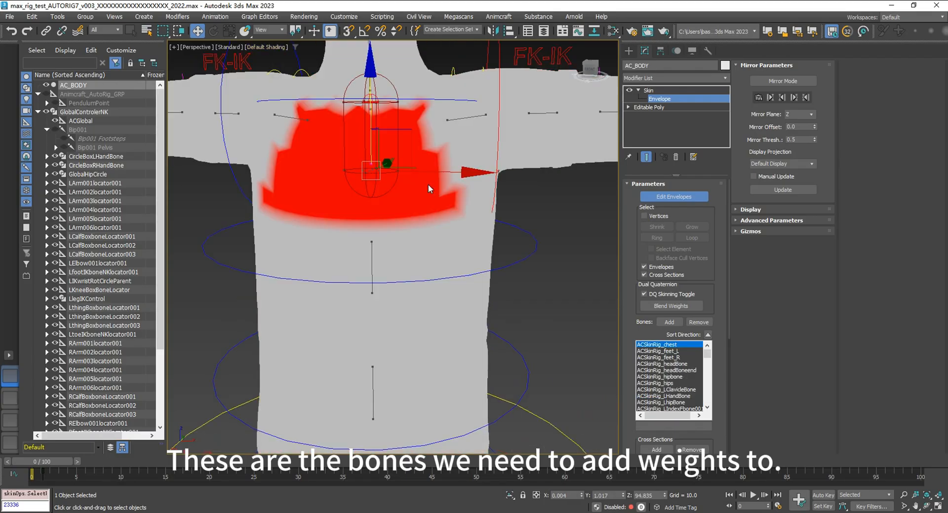
click(376, 284)
scroll(395, 289, down, 5)
middle_drag(450, 316, 488, 211)
click(416, 223)
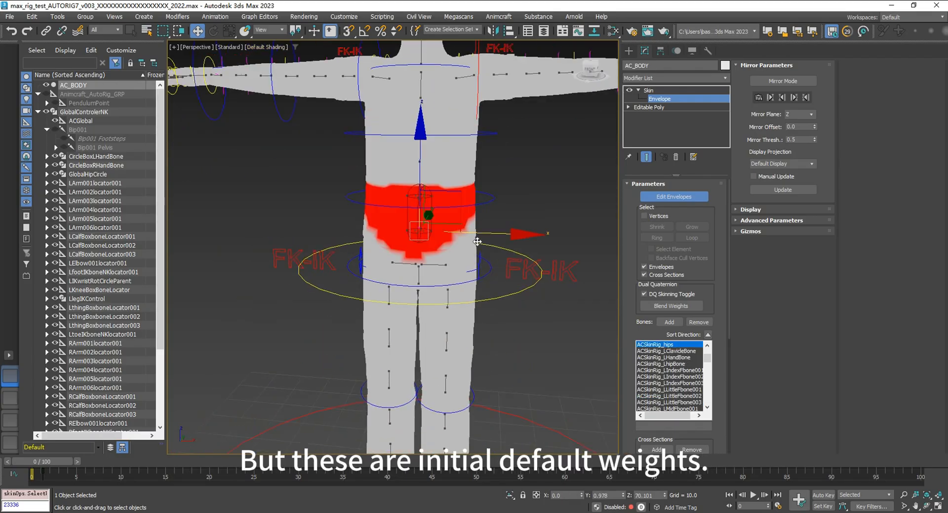
alt+middle_drag(477, 242, 486, 270)
click(427, 258)
click(411, 222)
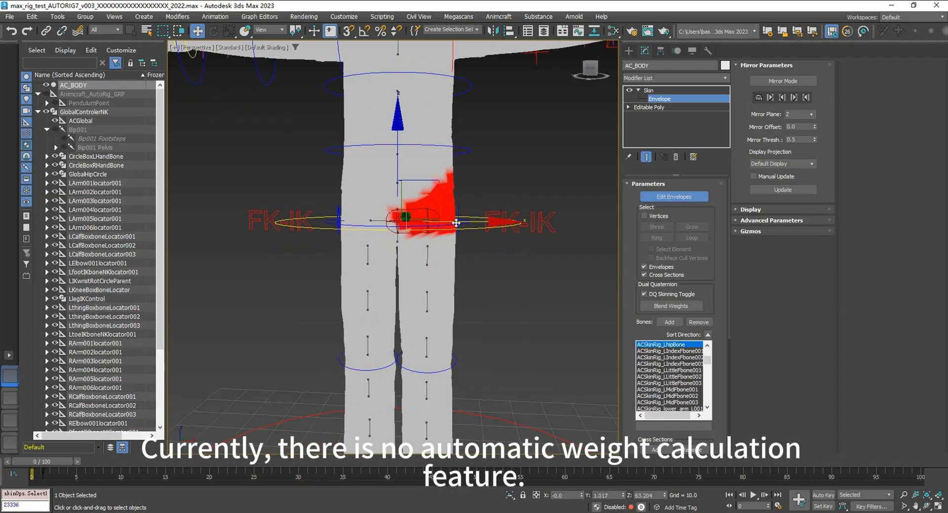
alt+middle_drag(456, 223, 422, 276)
click(395, 178)
alt+middle_drag(458, 236, 495, 199)
scroll(431, 262, down, 5)
middle_drag(494, 199, 481, 252)
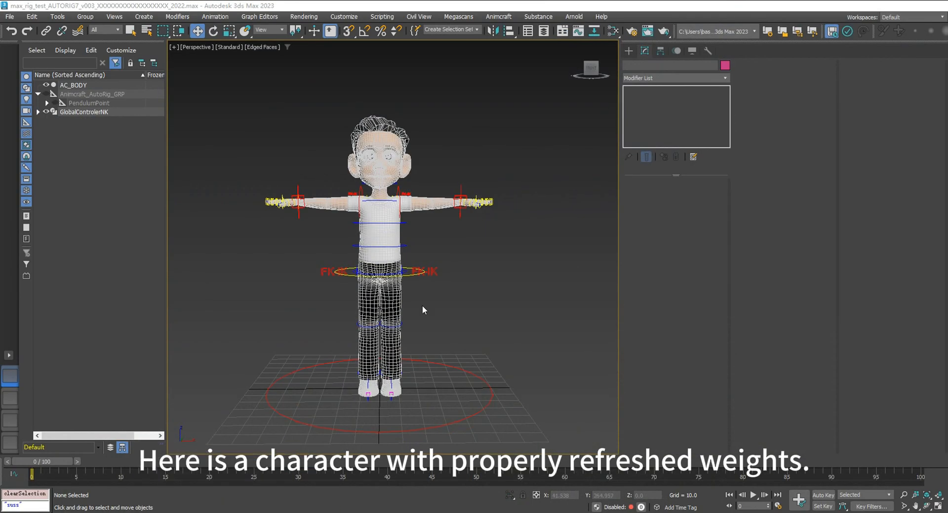
Step: Inspect the fully weighted character's bones in wireframe, return to shaded display, and view the controllers from an angle
scroll(430, 191, up, 3)
key(F3)
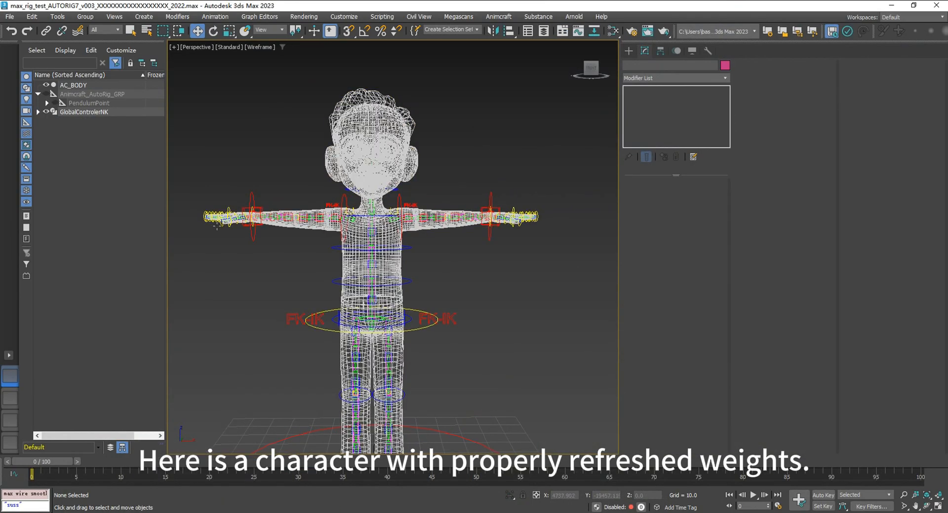
scroll(410, 218, up, 5)
scroll(401, 202, down, 2)
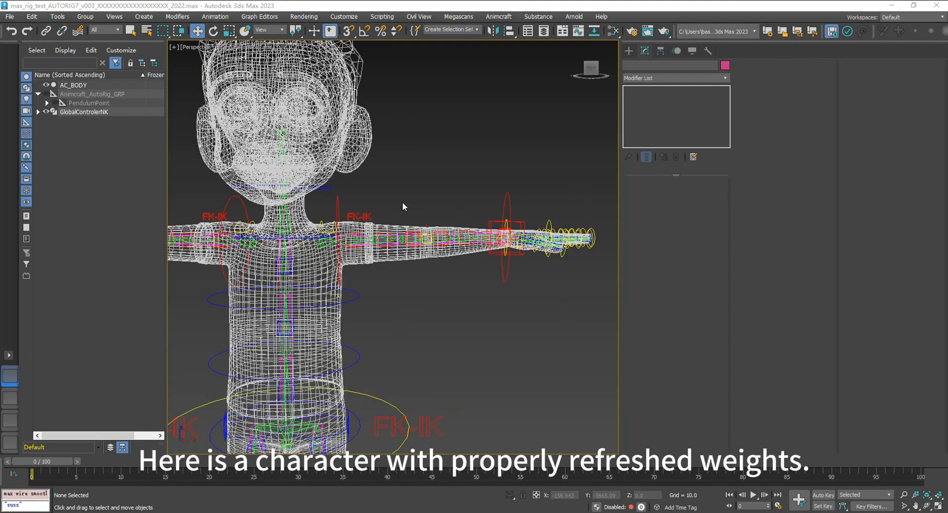
key(F3)
middle_drag(400, 187, 430, 187)
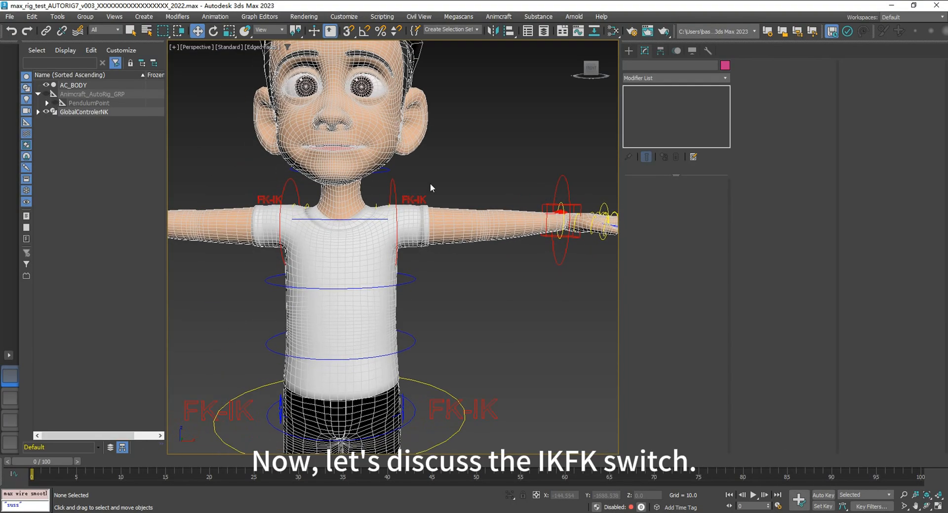
scroll(432, 186, down, 3)
alt+middle_drag(478, 272, 488, 235)
middle_drag(488, 234, 457, 277)
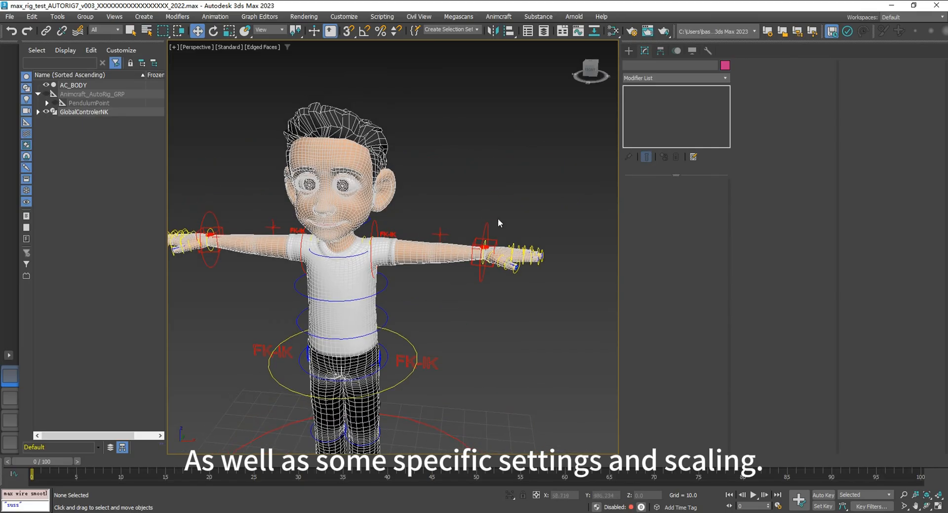
Step: Open the Auto Rig Tools window, place it beside the character, and show its cartoon rig options
click(498, 17)
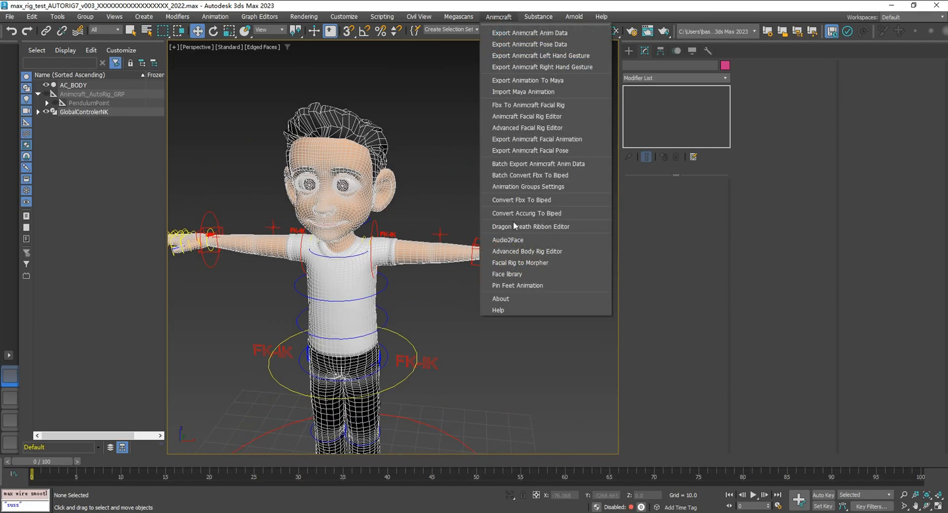
click(482, 211)
drag(393, 59, 662, 51)
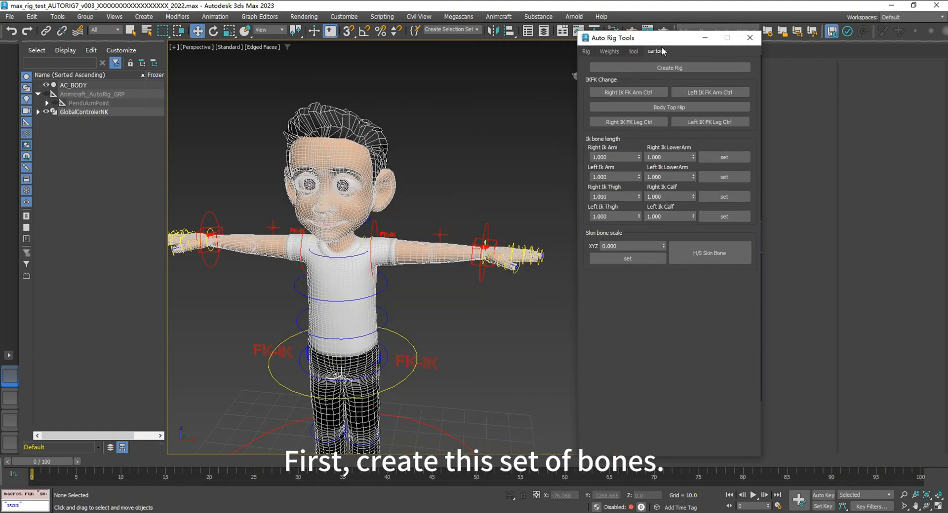
Step: Switch the character's right arm controls to FK
middle_drag(483, 190, 491, 153)
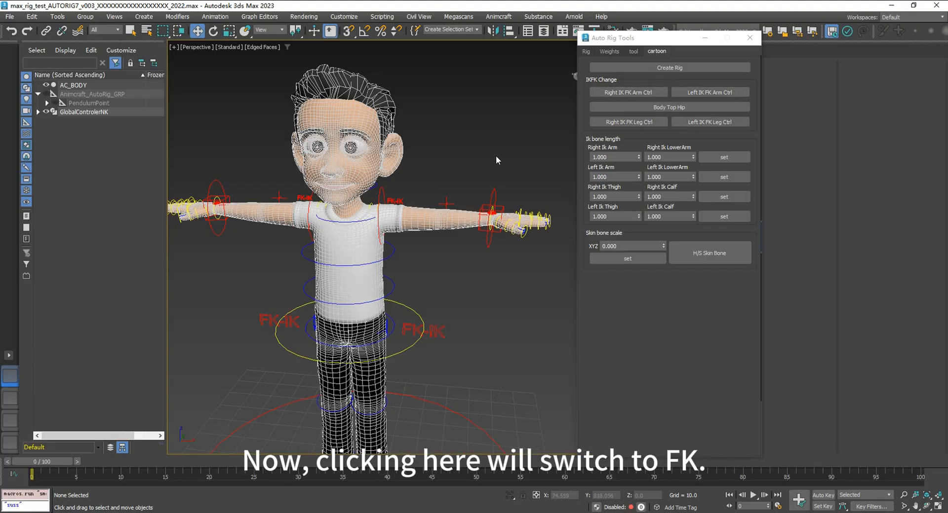
middle_drag(400, 179, 469, 184)
click(649, 94)
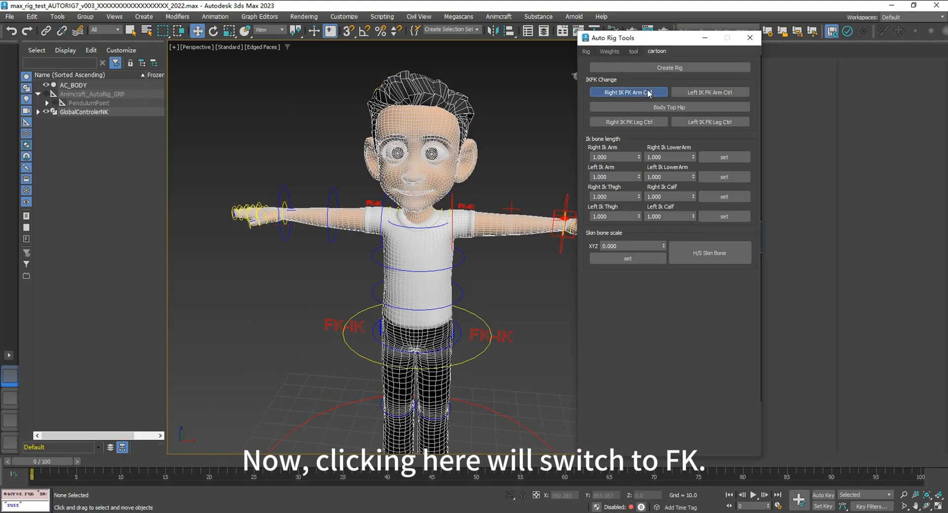
Step: Try rotating the controller at the right shoulder and undo the rotation
click(385, 201)
key(e)
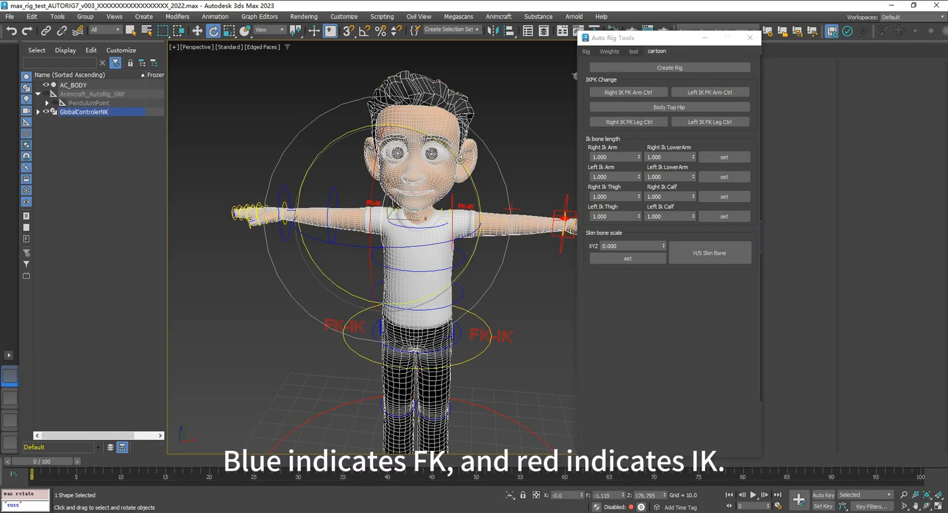
drag(474, 183, 495, 214)
key(ctrl+z)
Step: Switch the left arm to FK and back to IK, and select its red wrist controller
click(679, 94)
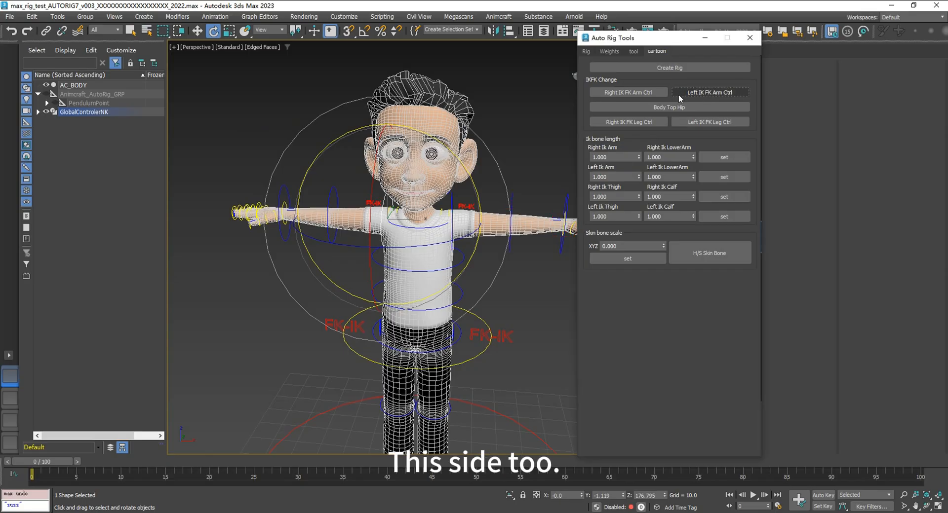
middle_drag(546, 143, 415, 136)
click(439, 203)
alt+middle_drag(444, 202, 506, 195)
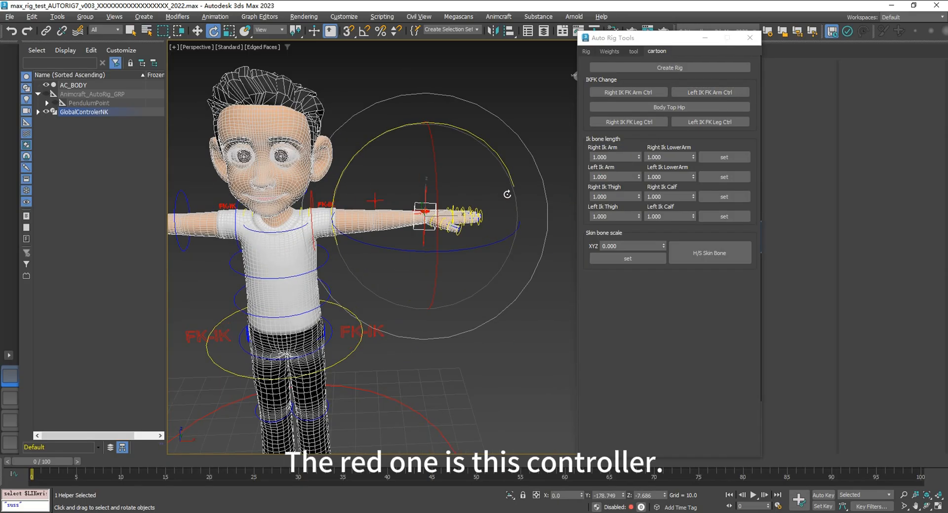
Step: Move the left wrist IK controller outward to stretch the arm and check the stretched bones in wireframe
key(w)
drag(471, 185, 701, 192)
middle_drag(546, 175, 407, 167)
scroll(407, 167, down, 3)
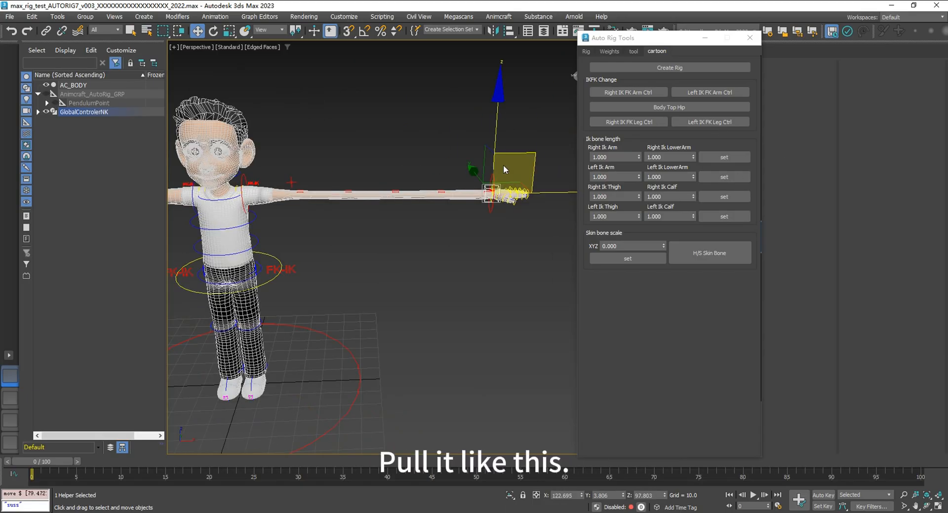
drag(539, 157, 594, 154)
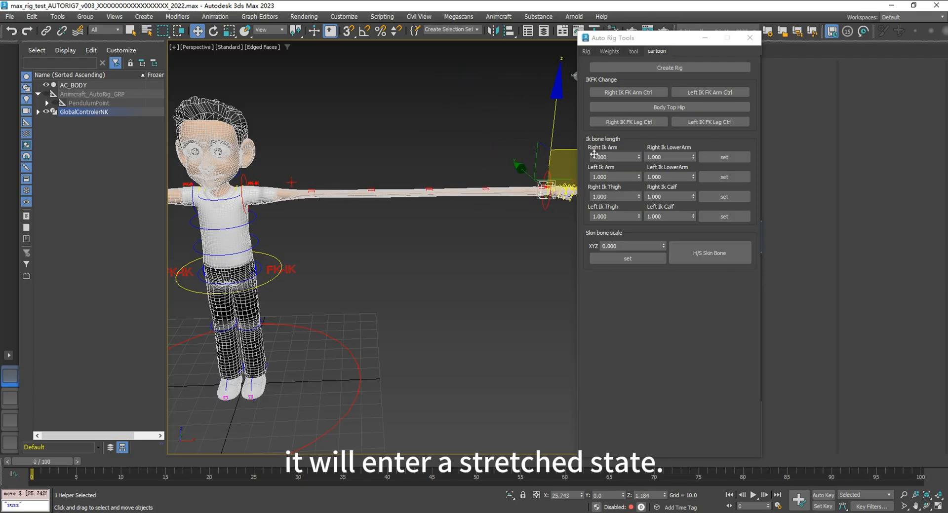
key(F3)
scroll(363, 193, up, 4)
scroll(426, 204, down, 4)
key(F3)
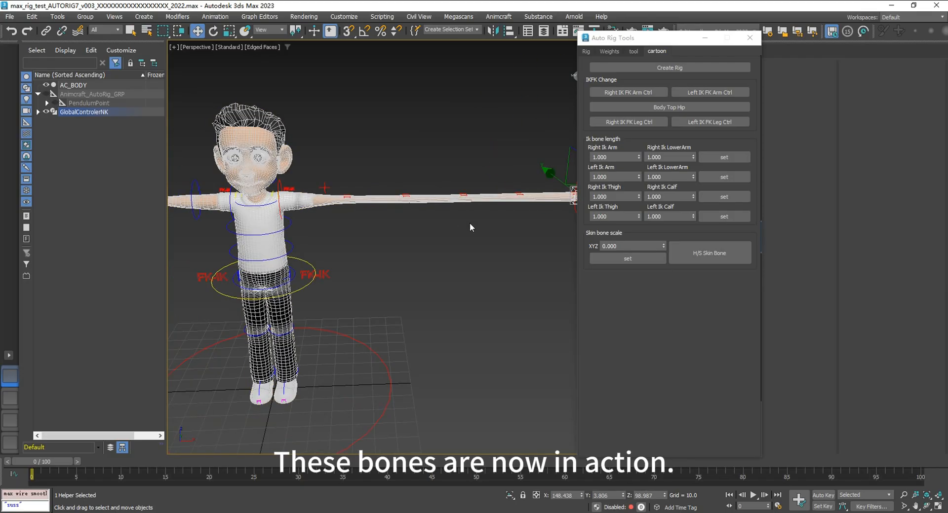
Step: Reset the left wrist IK controller with Transform To Zero
alt+right_click(408, 221)
click(381, 209)
middle_drag(402, 240, 495, 252)
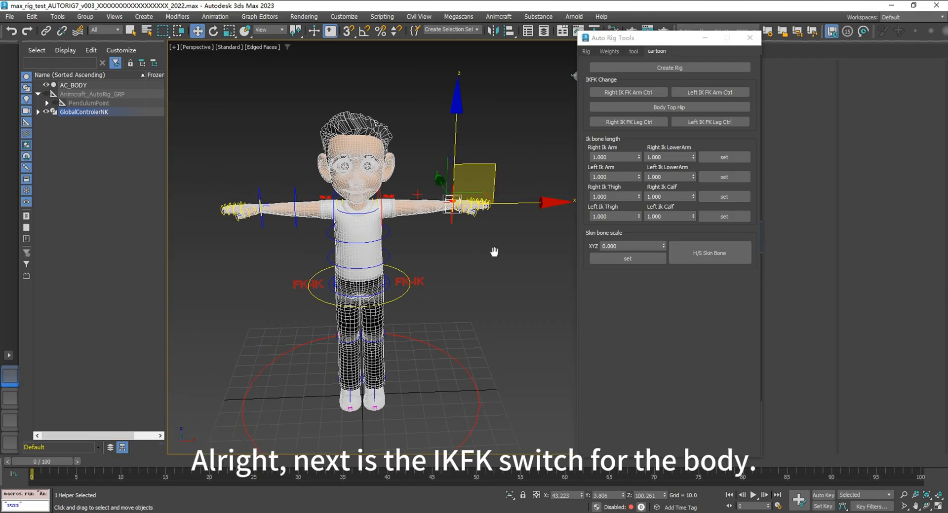
Step: Try rotating the FK controllers at the hips and lower spine, and undo the rotation
scroll(425, 247, up, 4)
click(369, 304)
alt+middle_drag(429, 265, 383, 273)
middle_drag(382, 273, 410, 258)
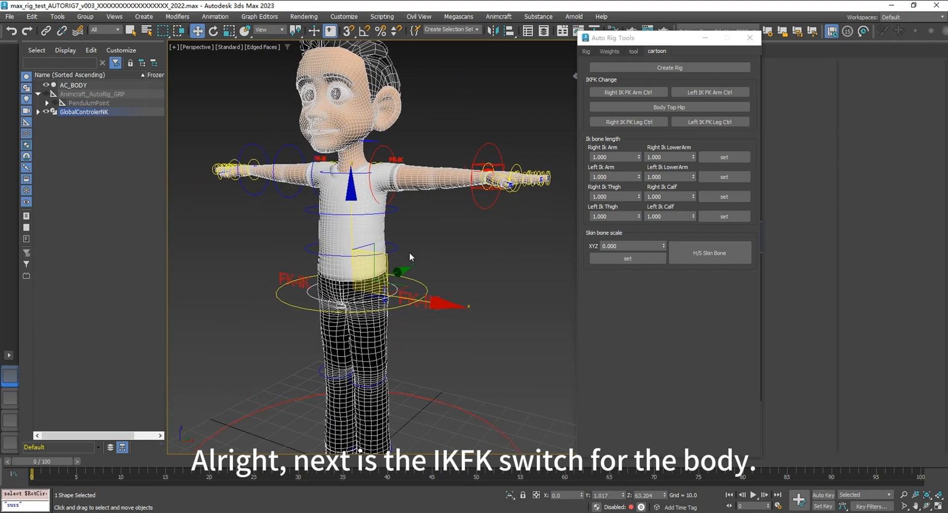
key(e)
drag(317, 236, 293, 227)
right_click(342, 214)
click(401, 253)
click(397, 250)
key(ctrl+z)
Step: Switch the body controls to IK with Body Top Hip
click(697, 109)
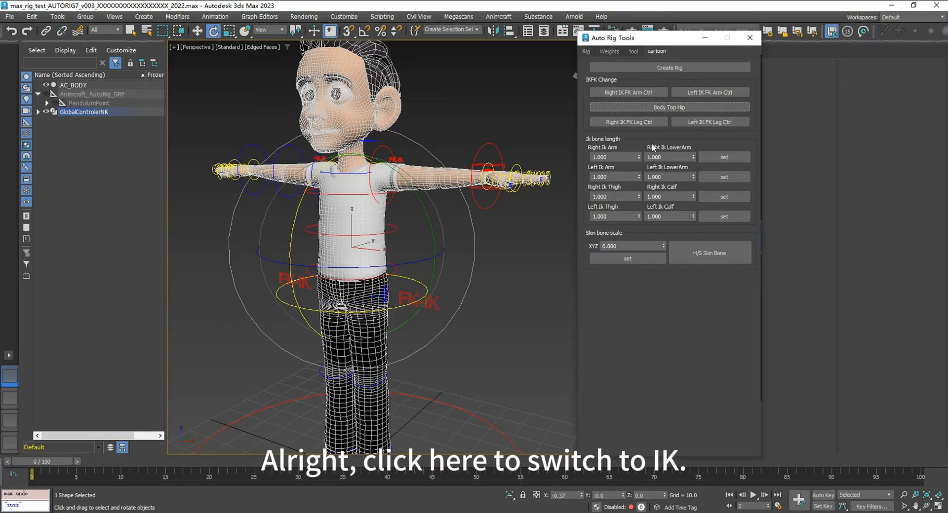
click(507, 256)
Step: Try moving the IK controller at mid-torso to stretch and shrink the body, and undo the move
click(339, 237)
alt+middle_drag(446, 254, 504, 255)
key(w)
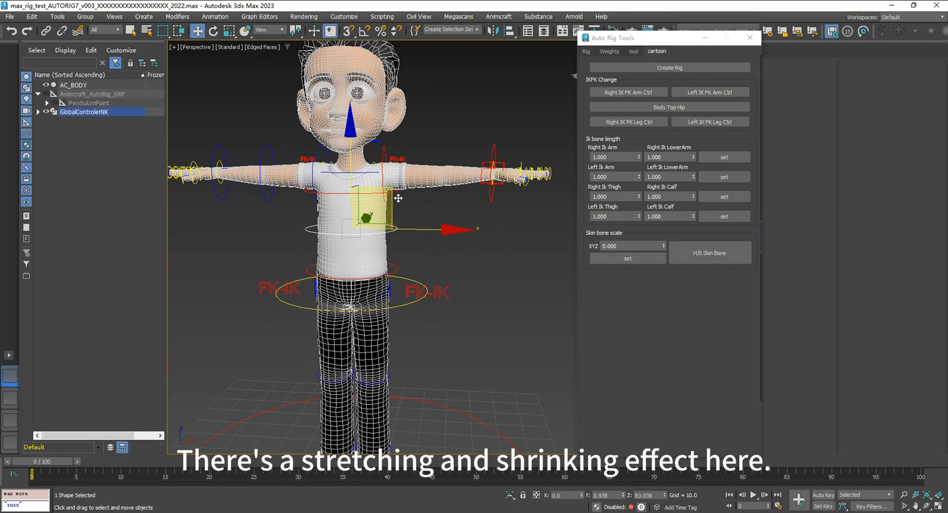
drag(398, 198, 397, 230)
key(ctrl+z)
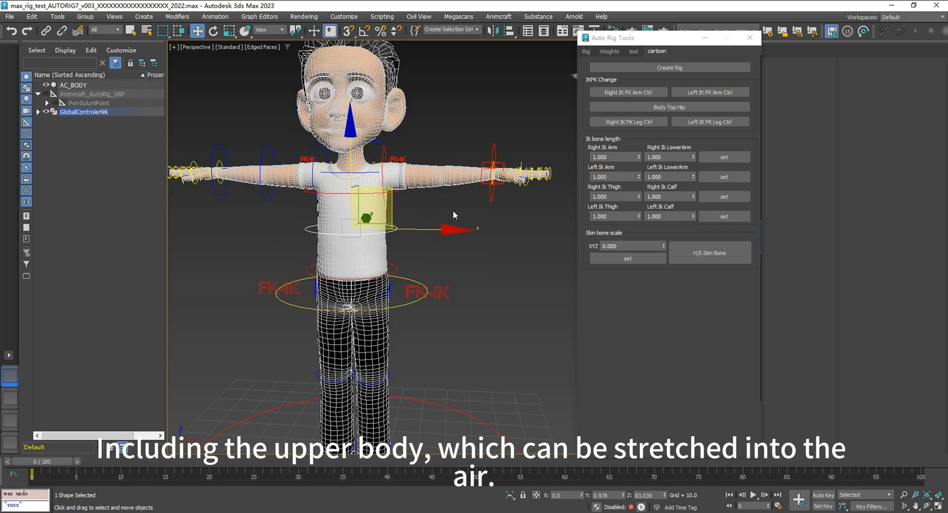
Step: Raise the chest IK controller to stretch the upper body upward
click(454, 215)
click(392, 191)
middle_drag(451, 219, 438, 273)
drag(384, 208, 376, 60)
scroll(488, 174, down, 3)
middle_drag(505, 146, 502, 212)
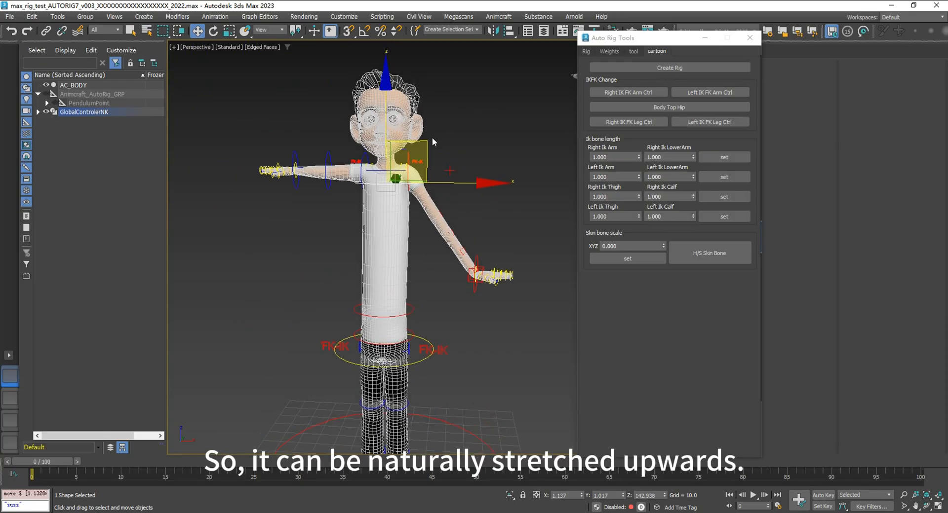
Step: Try pulling the chest controller higher and sideways, undo that move, and reset the controller with Transform To Zero
drag(424, 144, 459, 106)
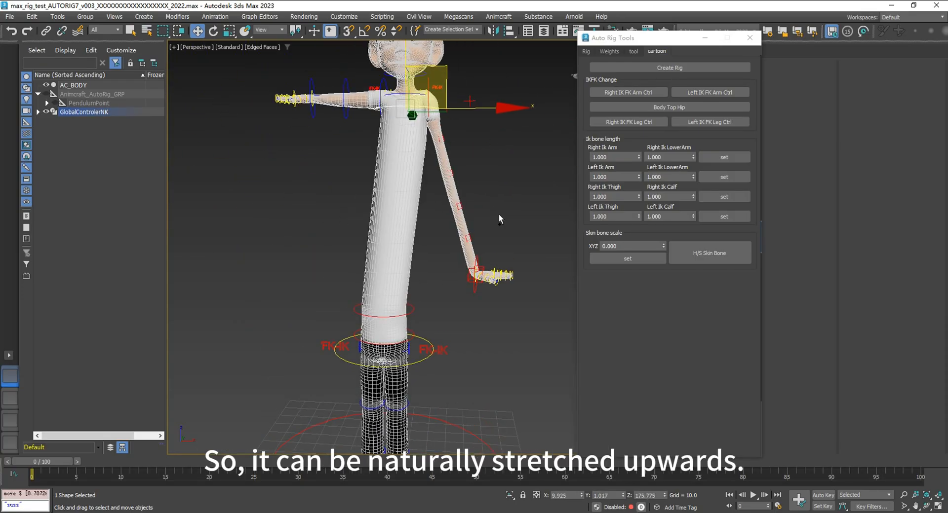
key(ctrl+z)
right_click(443, 268)
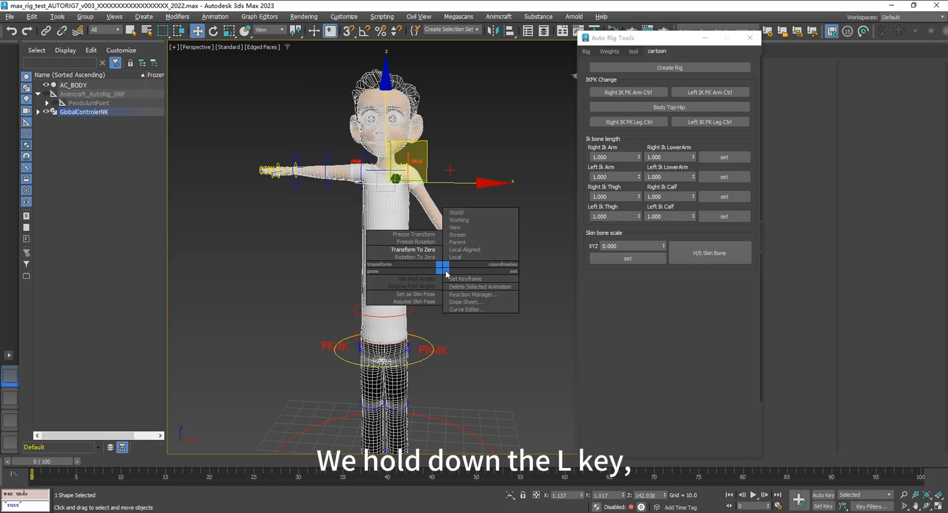
click(420, 253)
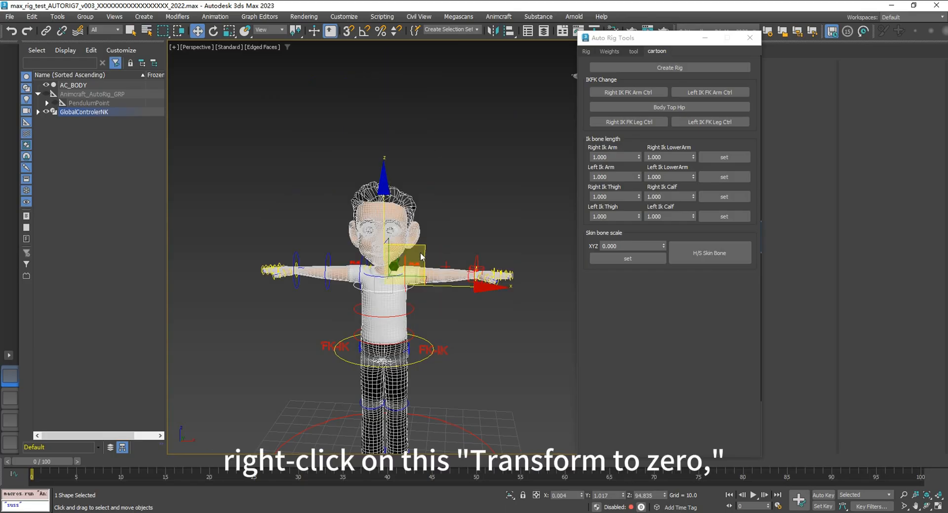
Step: Select the head controller and move it far above the shoulders to stretch the neck
middle_drag(450, 317, 465, 283)
scroll(447, 267, up, 5)
middle_drag(444, 130, 491, 207)
alt+middle_drag(491, 207, 432, 219)
click(425, 216)
scroll(477, 207, down, 5)
drag(473, 170, 471, 21)
scroll(463, 233, down, 4)
alt+middle_drag(463, 233, 508, 235)
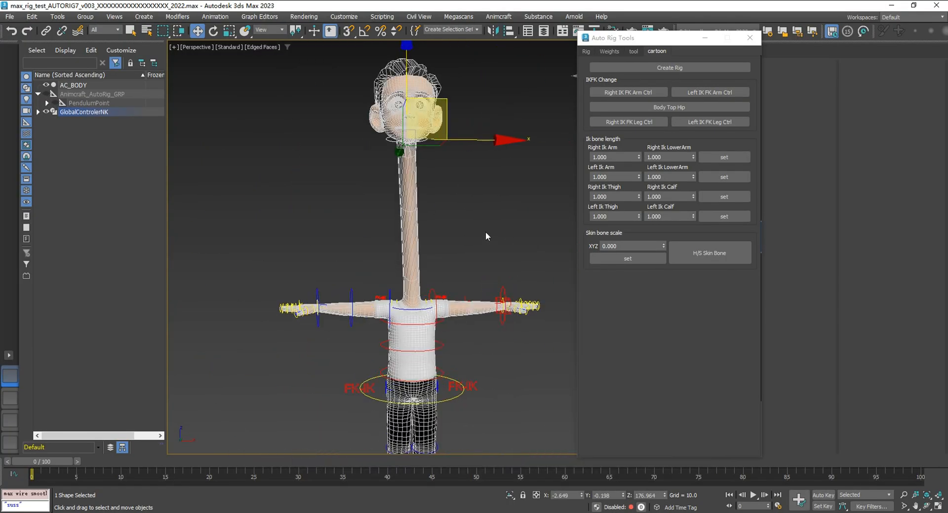
Step: Lower the head controller toward the shoulders and scale the head up to about 442%
scroll(468, 202, up, 3)
middle_drag(468, 201, 438, 243)
alt+middle_drag(421, 145, 378, 146)
drag(416, 152, 402, 195)
key(r)
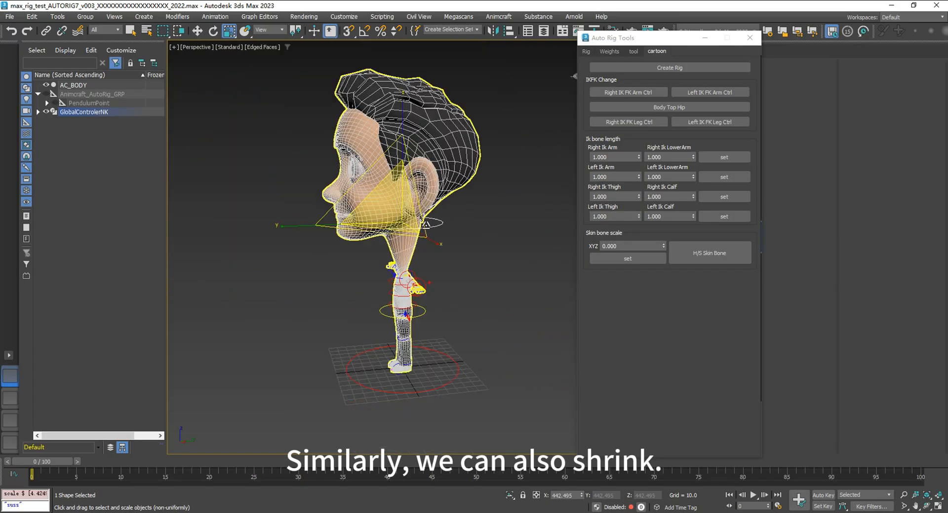
Step: Reset the head controller with Transform To Zero, scale the head back down to its original size, and clear the selection
alt+middle_drag(550, 280, 499, 240)
alt+right_click(498, 241)
click(478, 222)
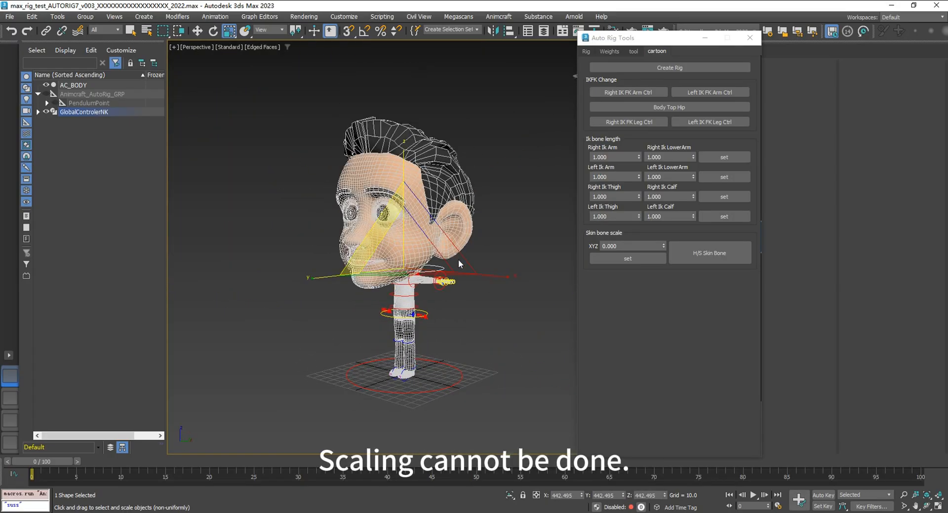
drag(409, 262, 412, 350)
scroll(480, 330, up, 4)
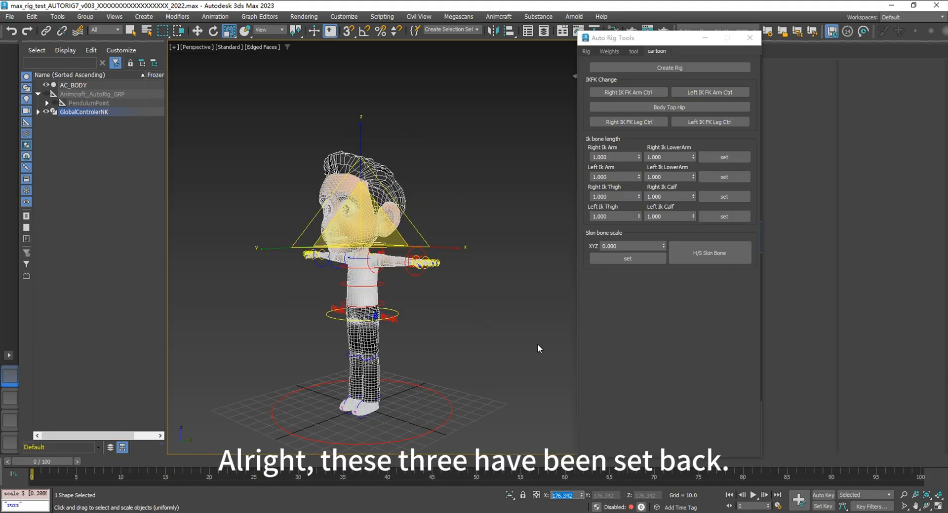
key(Return)
click(498, 359)
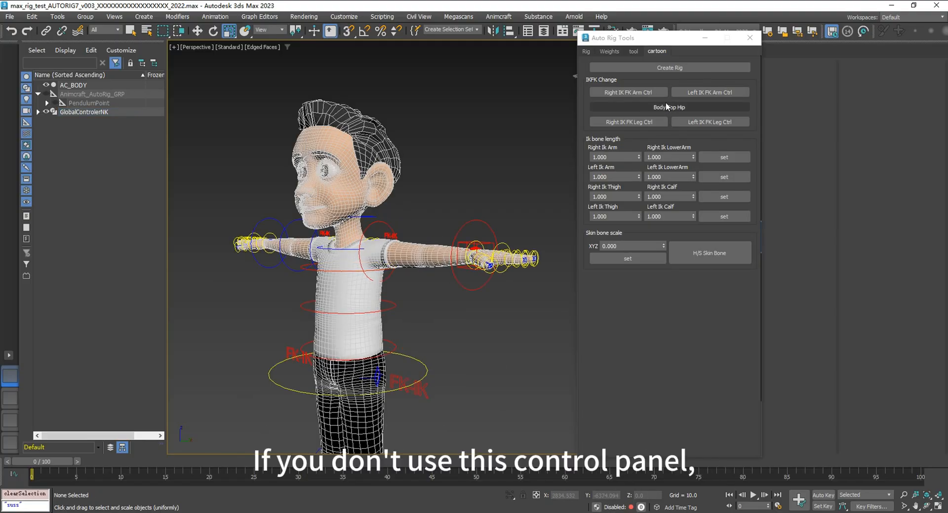
Step: Set the FK-IK value of the left arm's switch controller to 0, and toggle the arm back to IK with Auto Rig Tools
scroll(411, 205, up, 5)
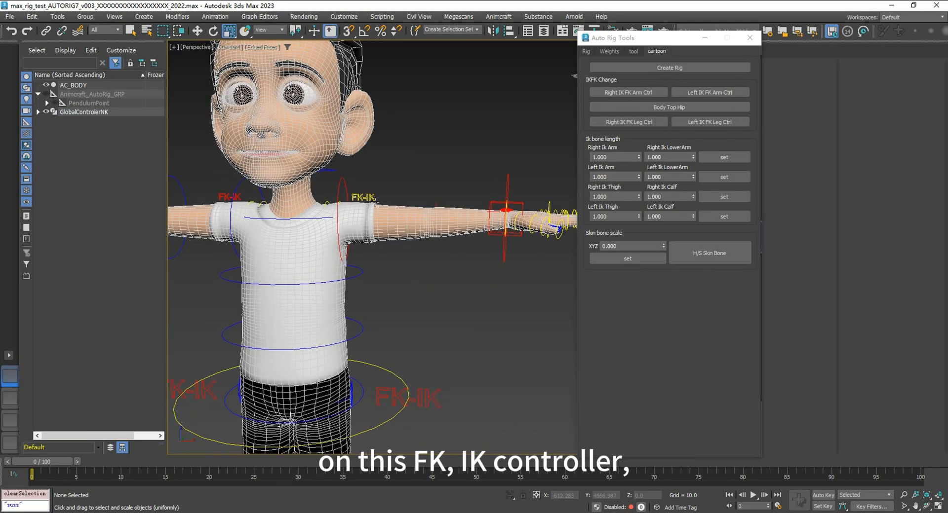
click(374, 203)
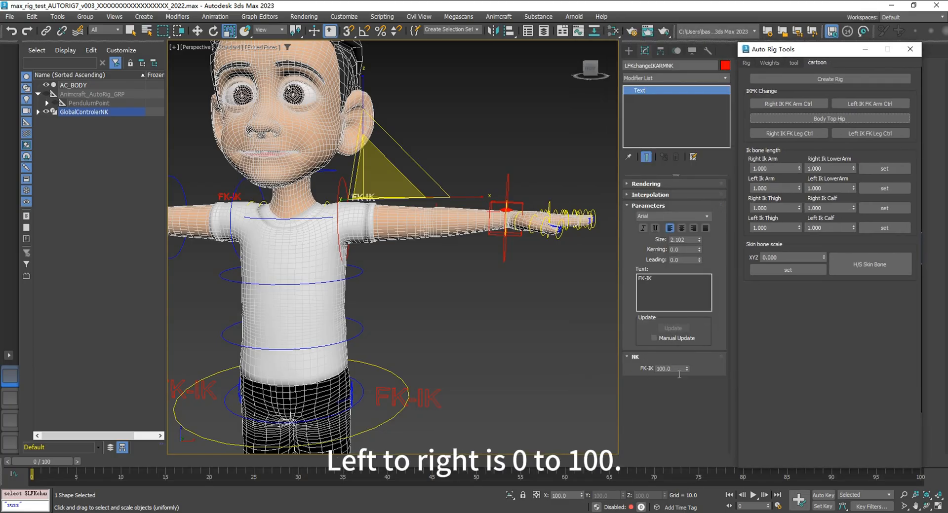
text(0)
key(Return)
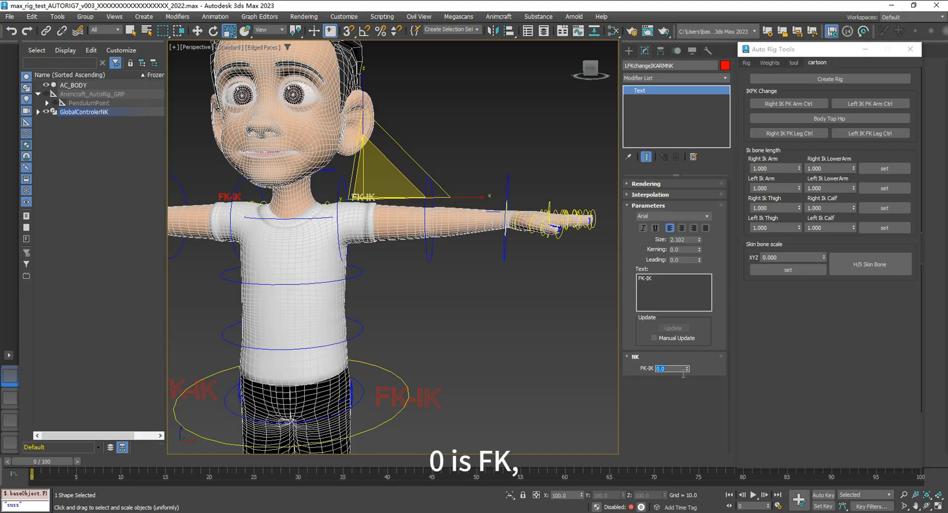
click(875, 108)
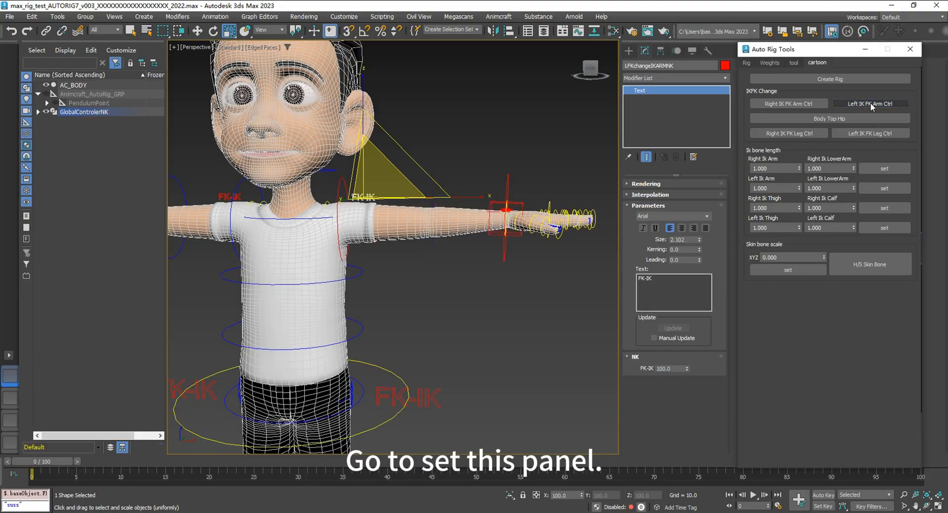
click(478, 316)
Step: Set the Top-Splines-Hip value of the yellow hip circle controller to 1 and deselect it
middle_drag(455, 306, 471, 287)
scroll(444, 278, down, 4)
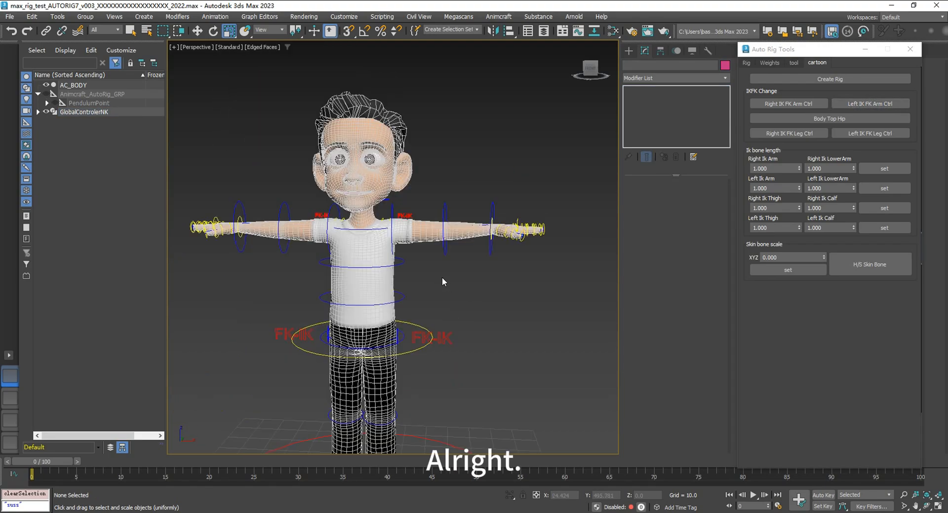
middle_drag(436, 319, 464, 299)
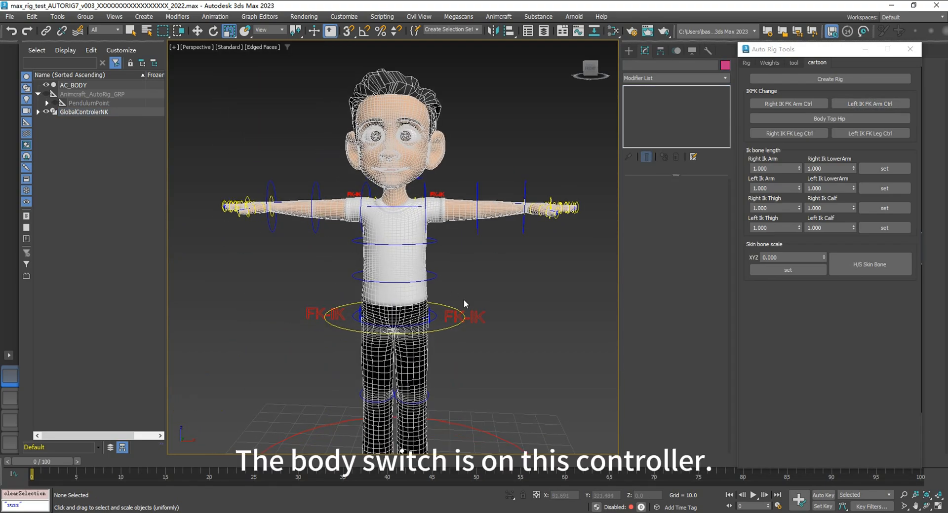
click(435, 322)
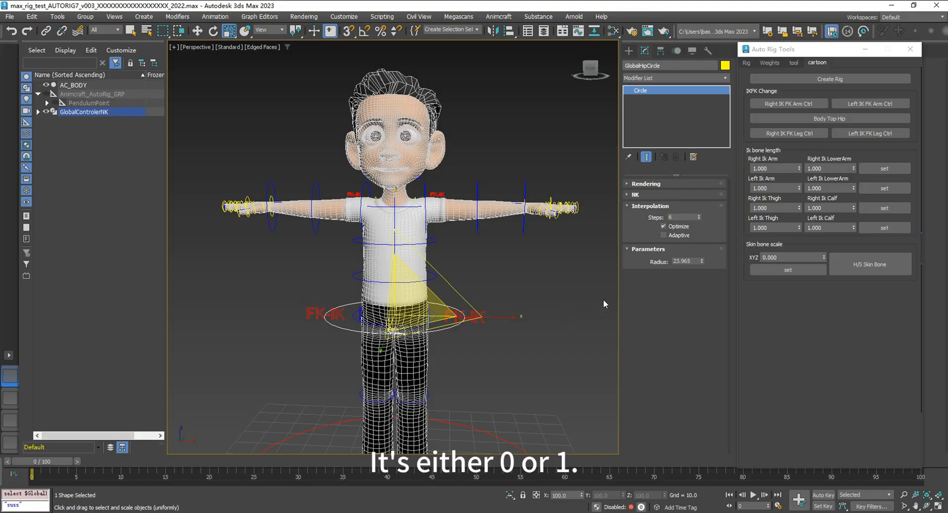
scroll(525, 282, up, 3)
click(623, 195)
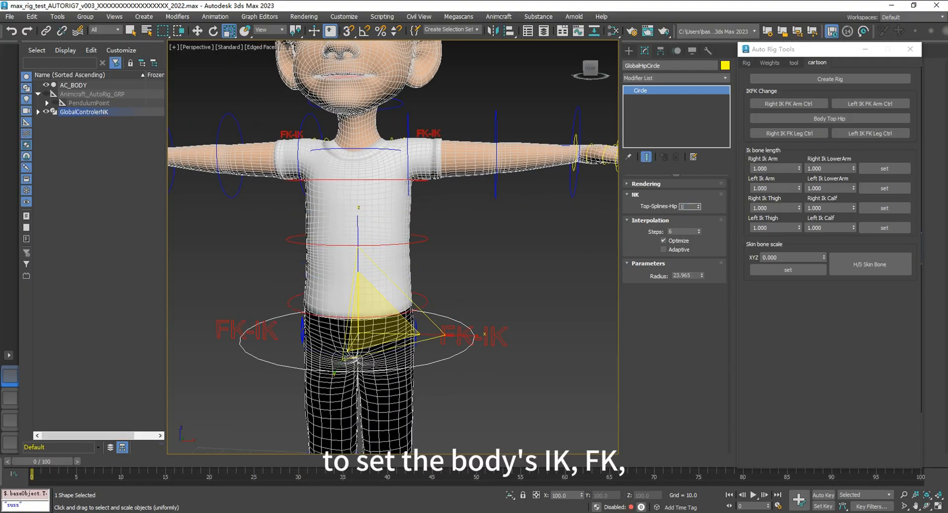
key(Return)
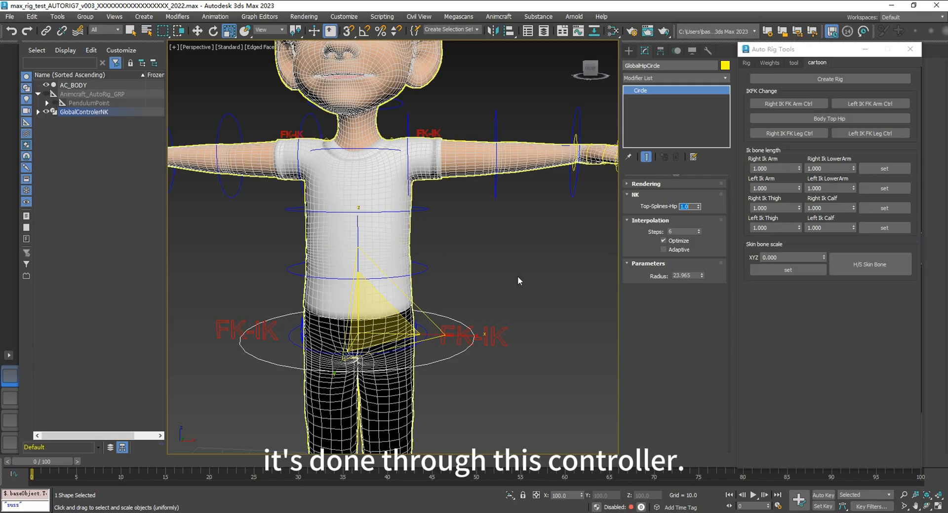
scroll(517, 276, down, 3)
click(508, 356)
Step: Set the FK-IK value of the left leg's switch controller beside the hip to 100
scroll(517, 346, up, 4)
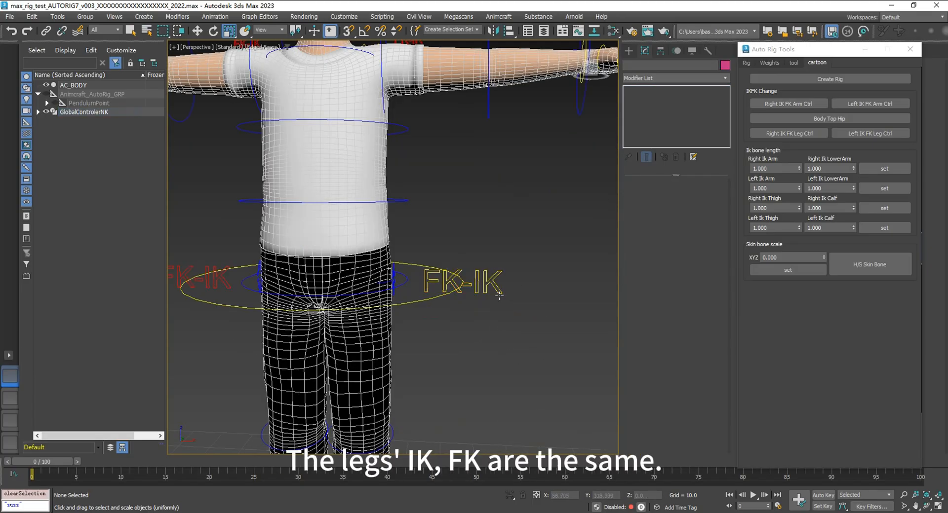
click(499, 297)
scroll(508, 334, down, 4)
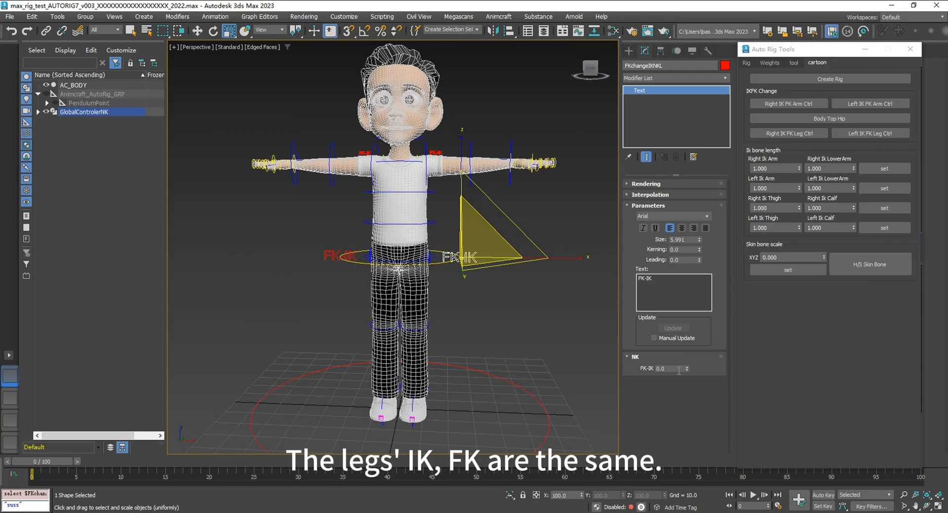
double_click(678, 371)
text(1)
click(512, 333)
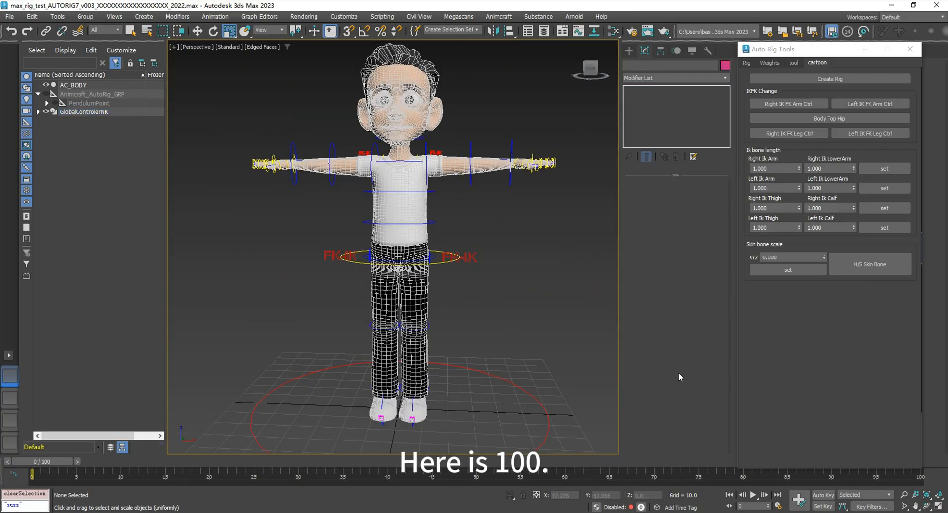
click(482, 254)
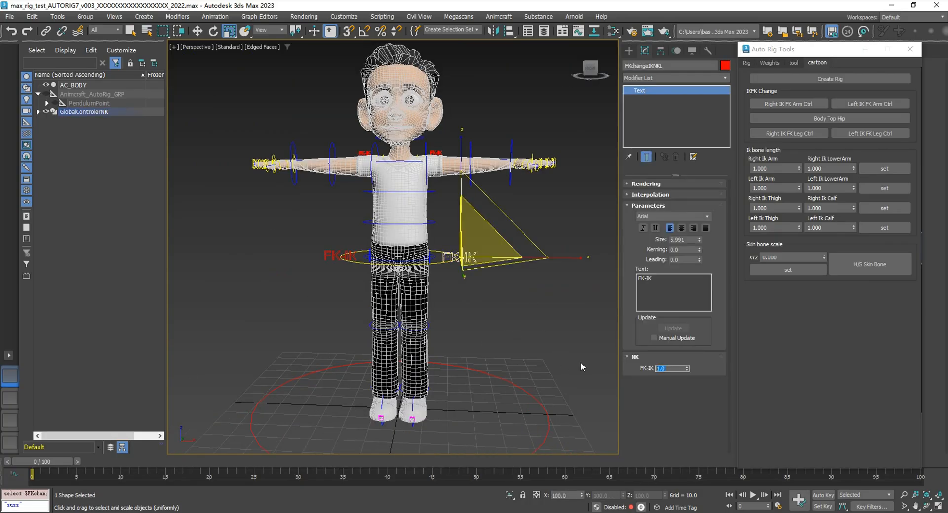
text(100)
click(481, 354)
Step: Inspect the legs in wireframe, try stretching the left leg with its foot IK controller, and undo the move
key(F3)
scroll(469, 351, up, 10)
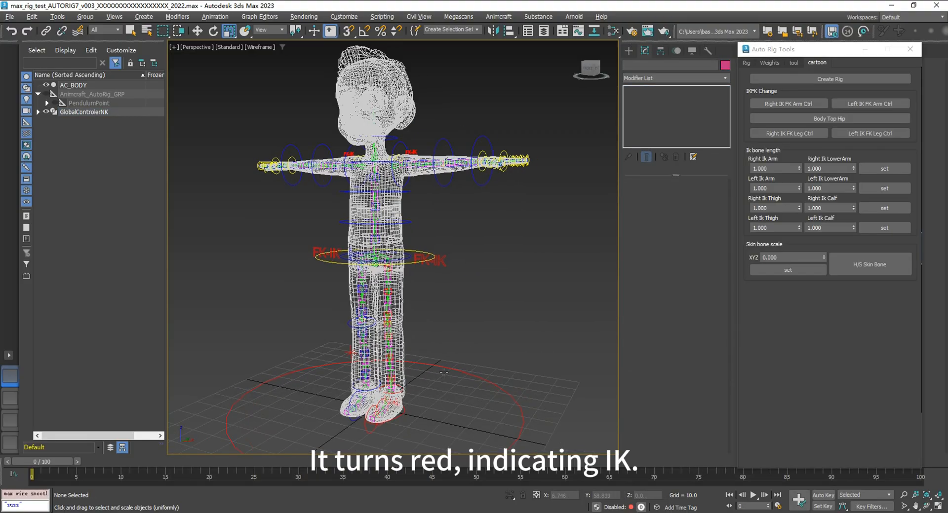
click(413, 321)
key(F3)
scroll(502, 289, down, 8)
key(w)
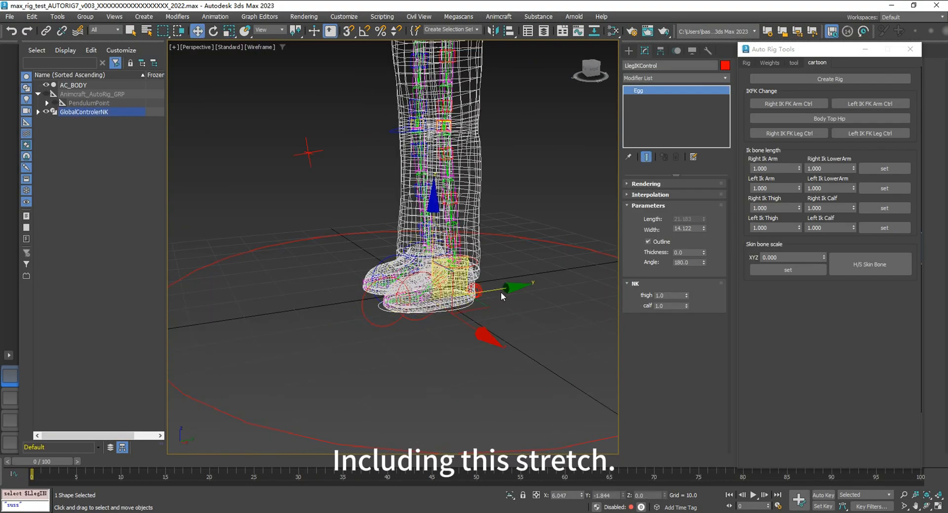
drag(466, 276, 536, 432)
key(ctrl+z)
middle_drag(505, 218, 481, 288)
alt+middle_drag(480, 288, 518, 285)
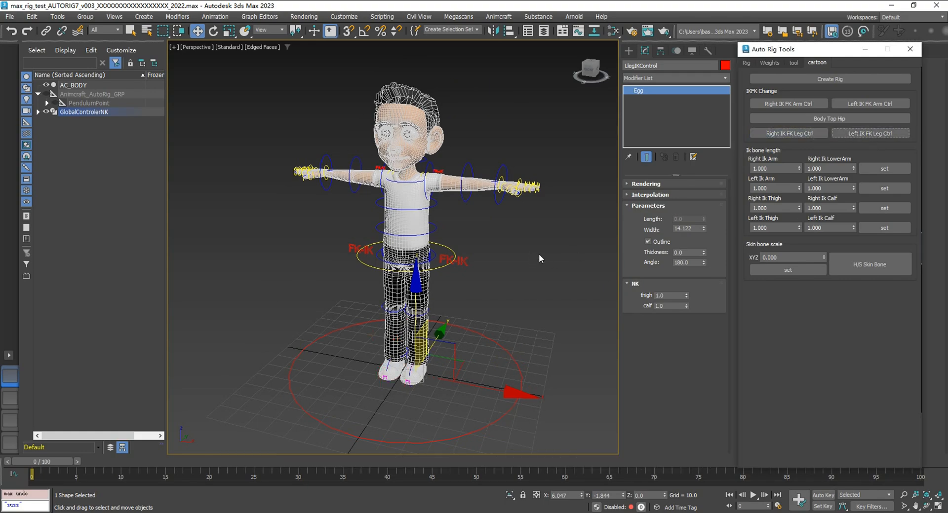
Step: Move the Auto Rig Tools window closer to the viewport and switch both arms to IK control
drag(815, 53, 725, 51)
scroll(488, 252, up, 5)
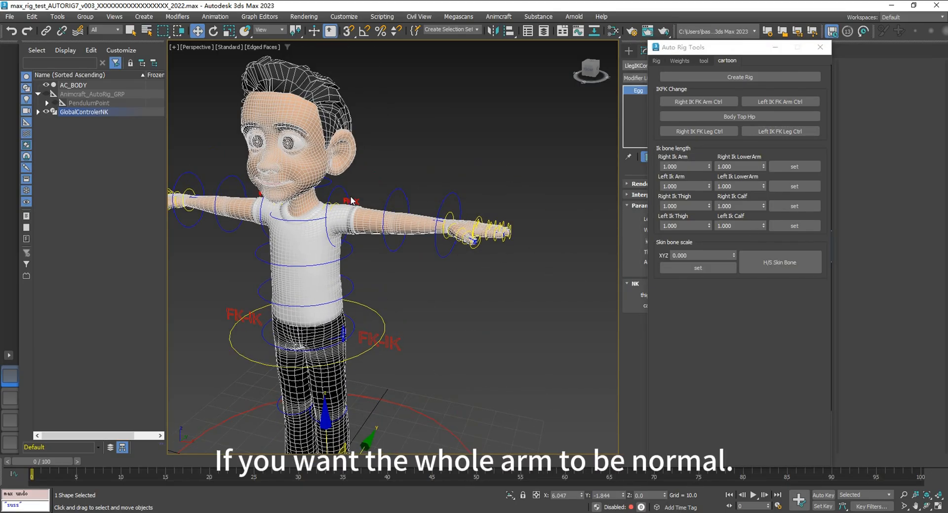
click(715, 101)
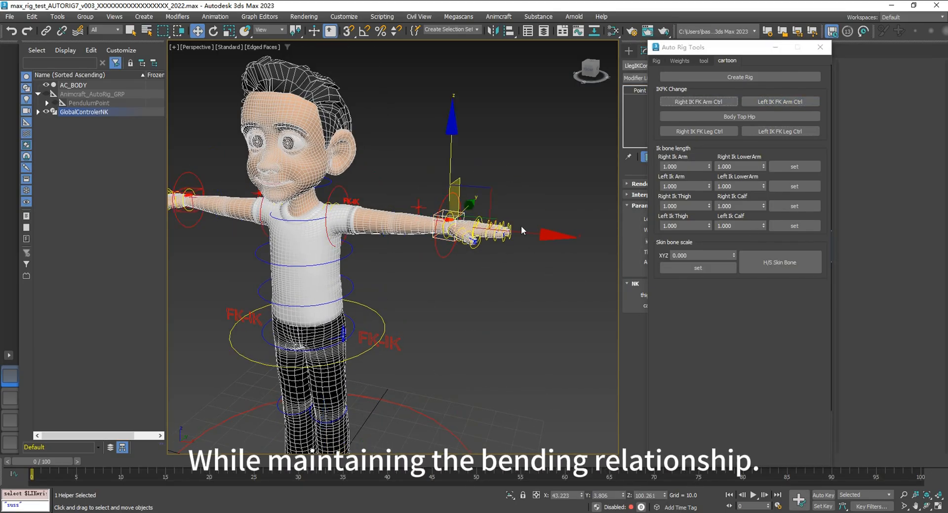
Step: Try bending the left arm by moving its wrist IK controller toward the body, and reset the controller with Transform To Zero
scroll(558, 294, down, 5)
alt+middle_drag(559, 294, 484, 232)
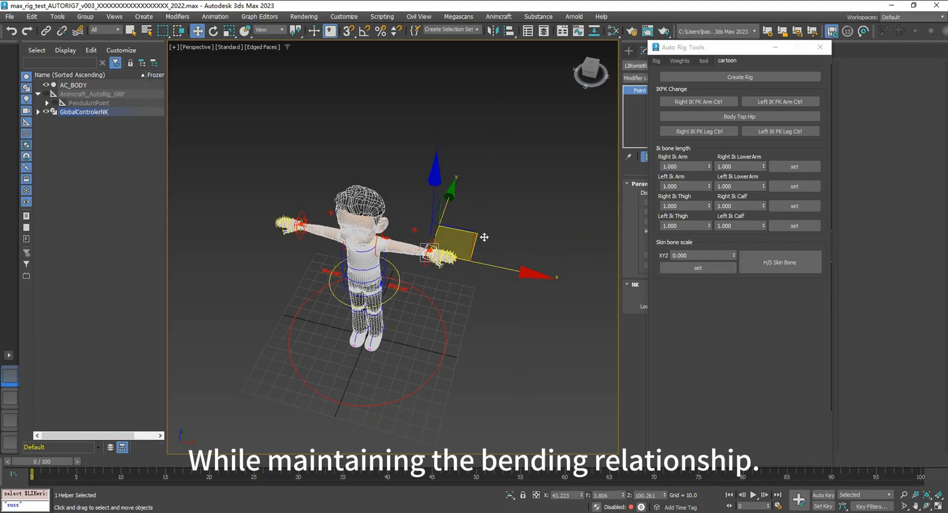
mouse_move(484, 237)
mouse_down()
mouse_move(612, 218)
mouse_move(450, 236)
mouse_move(466, 232)
mouse_up()
scroll(469, 245, up, 5)
alt+middle_drag(478, 284, 485, 269)
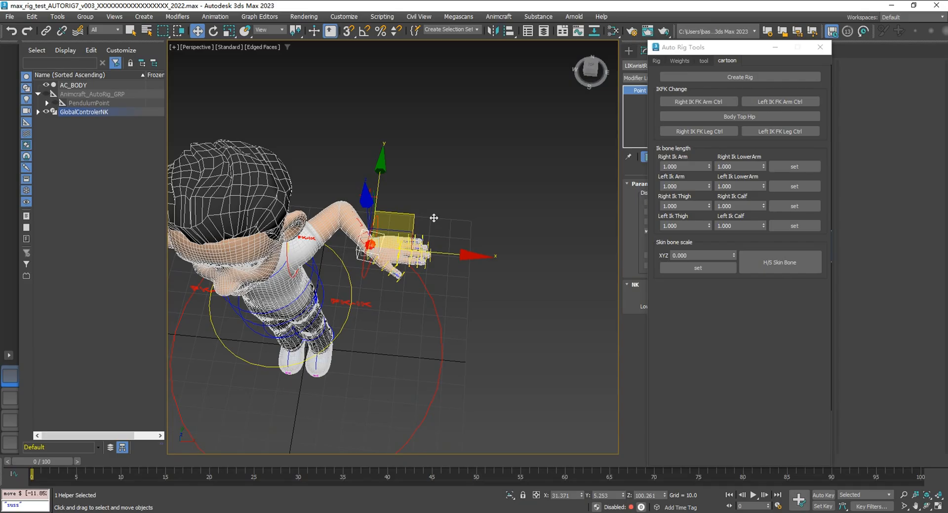
mouse_move(433, 218)
mouse_down()
mouse_move(426, 220)
mouse_move(448, 223)
mouse_move(418, 217)
mouse_up()
alt+right_click(487, 224)
click(462, 207)
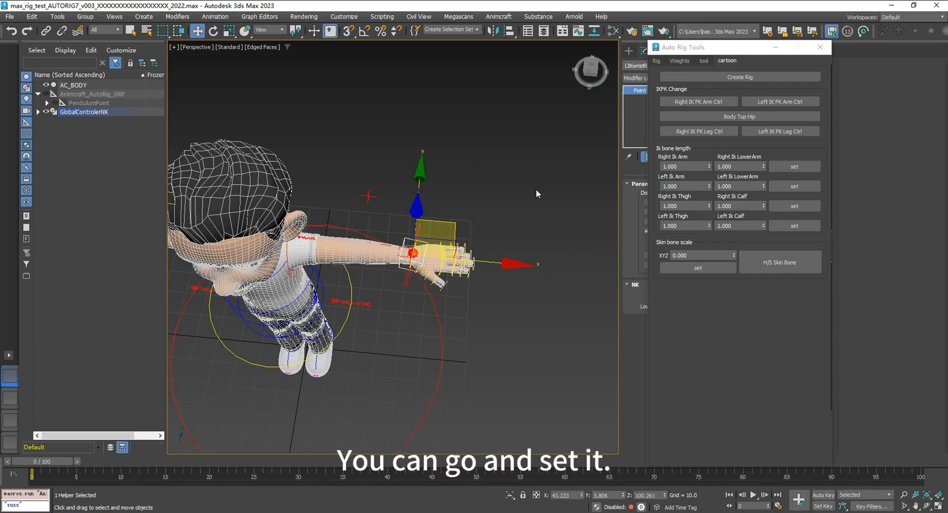
Step: Set the left IK arm and lower-arm bone lengths to 2 and apply them
middle_drag(539, 242, 529, 230)
middle_drag(405, 268, 438, 259)
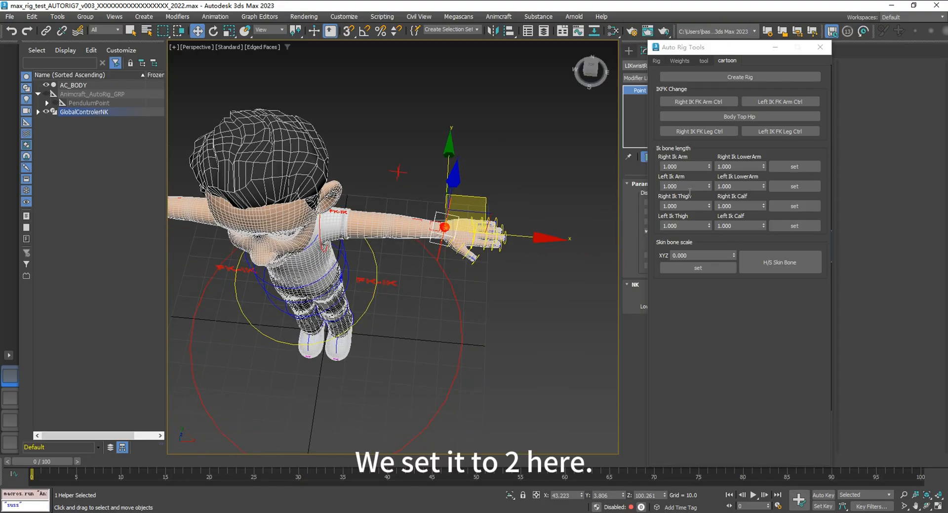
key(Tab)
click(791, 187)
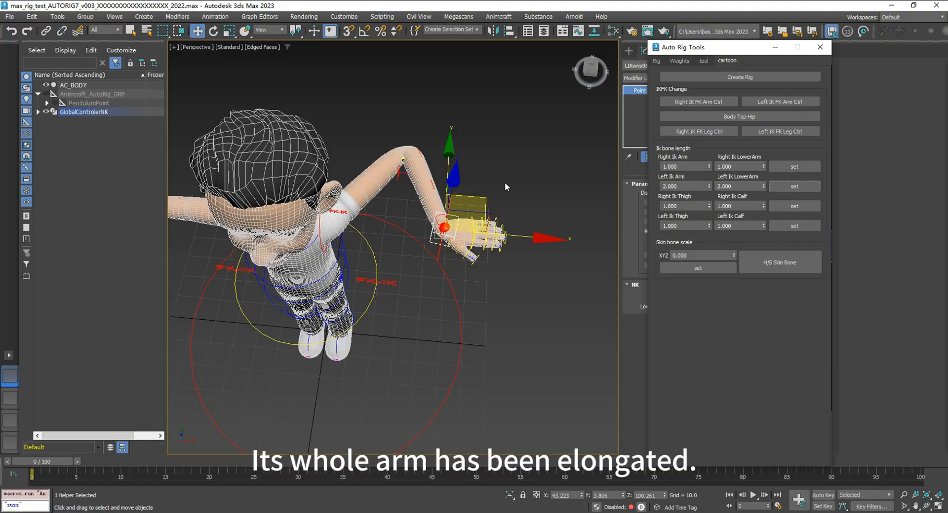
Step: Pull the left wrist IK controller outward to straighten the lengthened arm
alt+middle_drag(444, 203, 395, 215)
drag(394, 220, 440, 226)
alt+middle_drag(414, 350, 389, 300)
middle_drag(389, 300, 426, 290)
Step: Try pulling the left wrist IK controller much farther out to stretch the arm, and undo that move
alt+middle_drag(577, 286, 485, 217)
drag(479, 212, 659, 211)
key(ctrl+z)
scroll(438, 267, up, 3)
scroll(488, 277, down, 3)
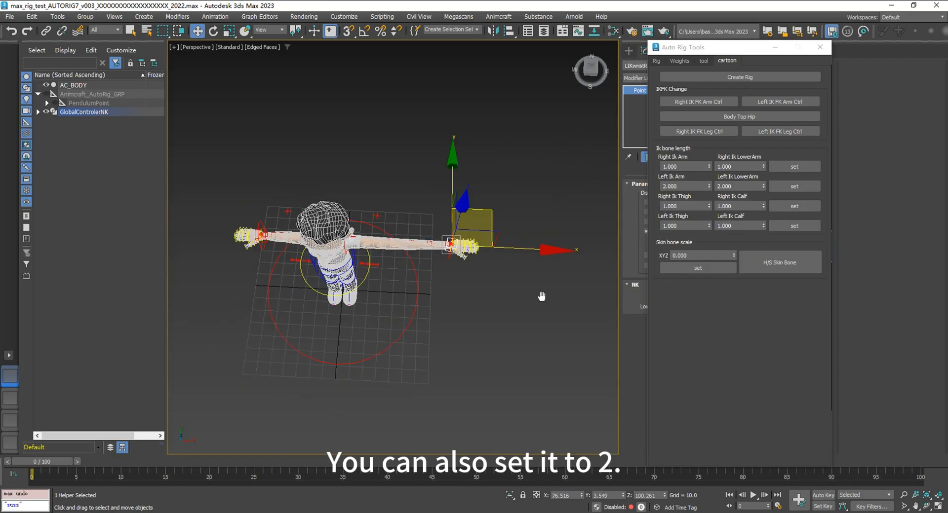
Step: Set the right IK arm and lower-arm bone lengths to 2 and apply them
middle_drag(541, 296, 474, 307)
middle_drag(287, 215, 395, 258)
scroll(552, 200, up, 3)
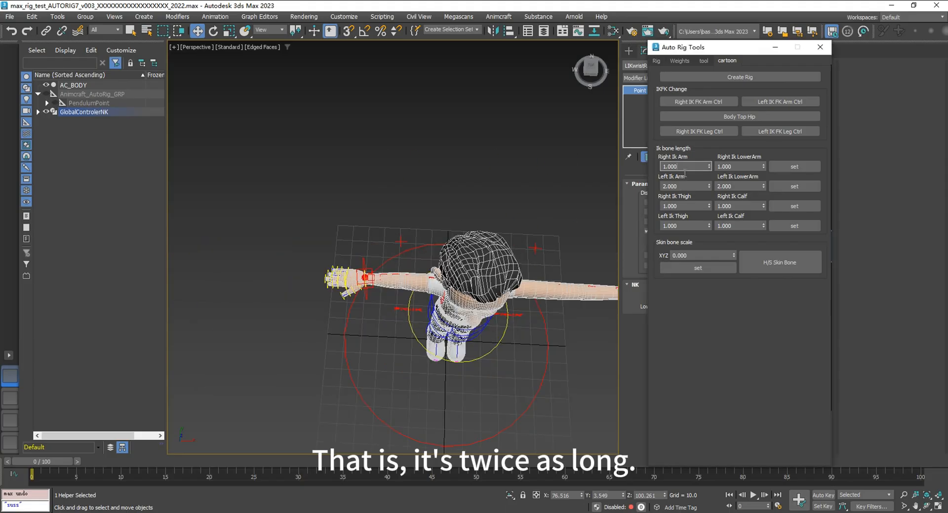
double_click(746, 169)
text(2)
click(804, 169)
Step: Try pulling the right wrist IK controller far outward to extend the lengthened arm, and undo the move
click(369, 281)
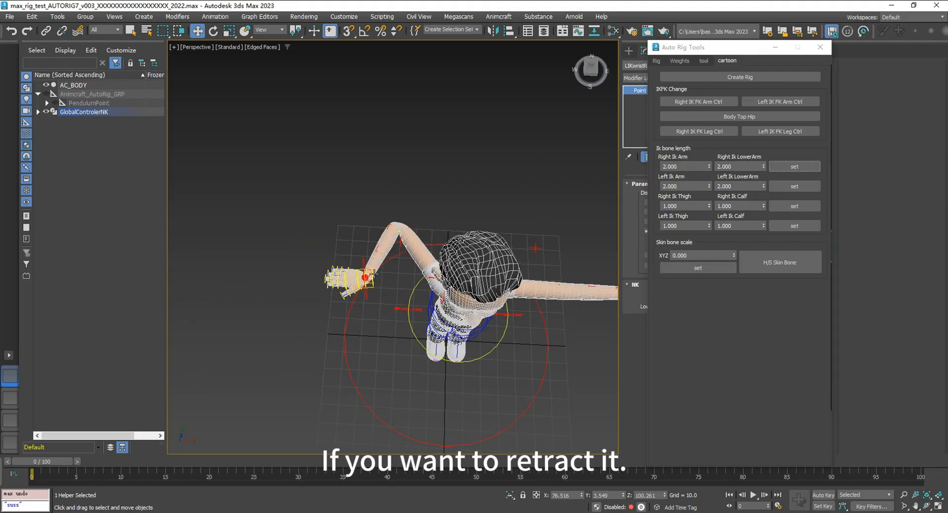
drag(407, 245, 191, 233)
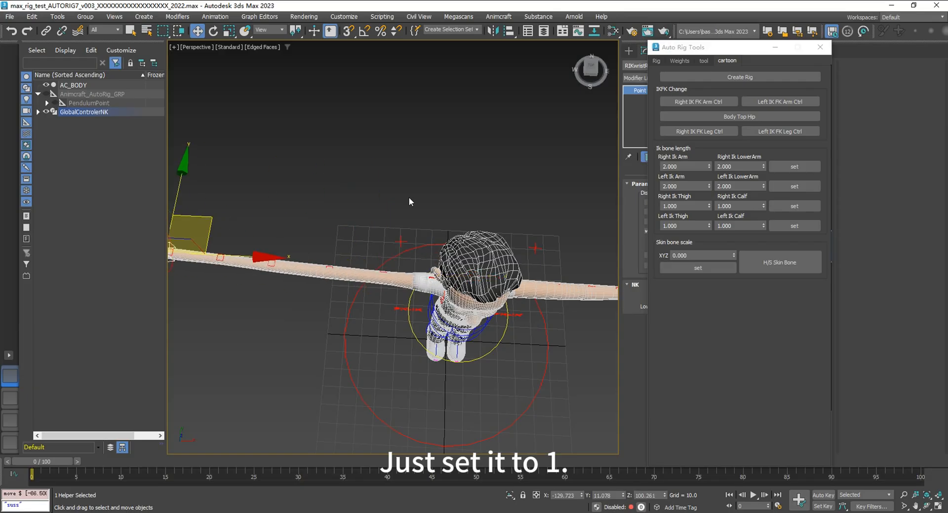
key(ctrl+z)
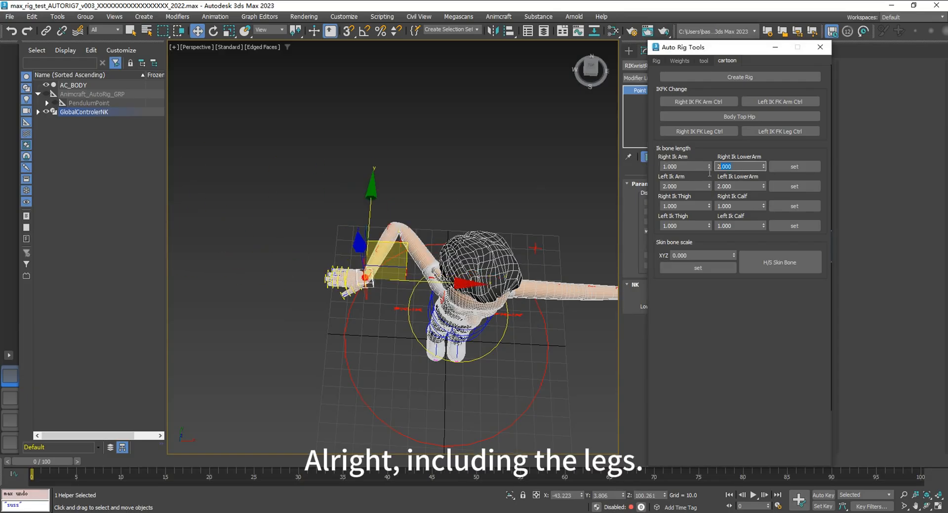
Step: Set the IK arm and lower-arm bone lengths of both arms back to 1 and apply them
text(1)
click(802, 169)
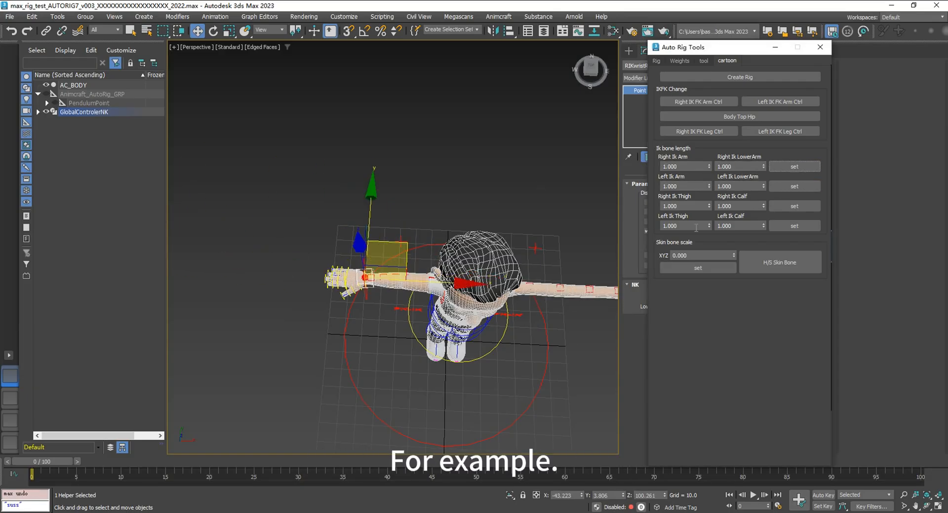
Step: Switch the legs to IK control, with the left foot's IK controller selected
alt+middle_drag(533, 341, 476, 232)
middle_drag(476, 232, 464, 141)
click(787, 132)
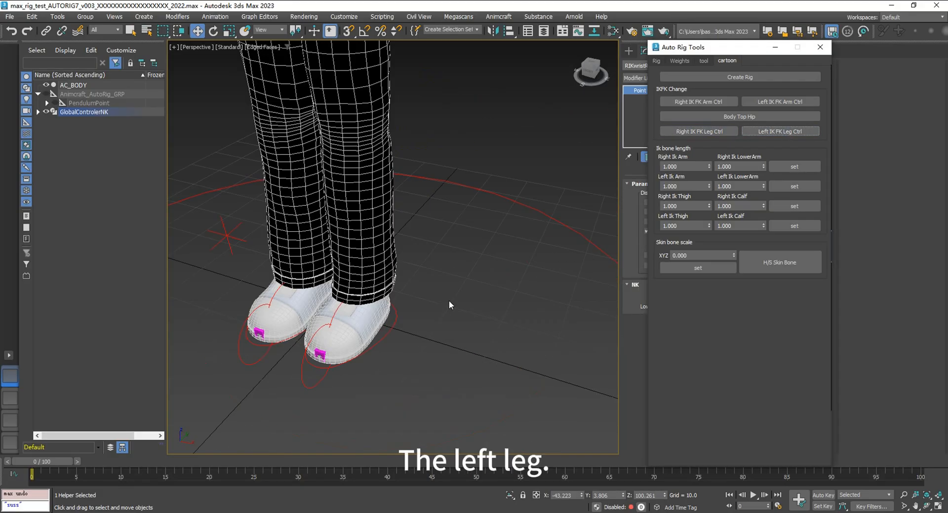
scroll(449, 300, down, 3)
scroll(448, 301, up, 2)
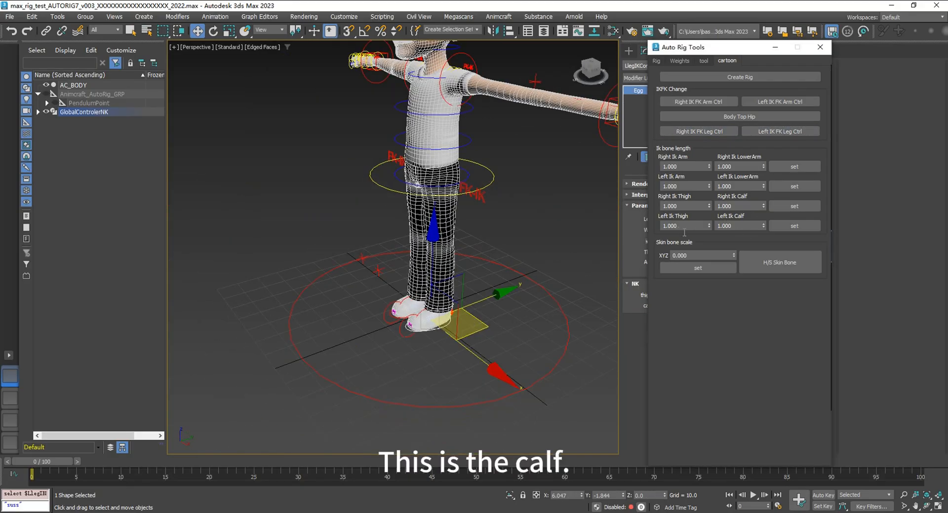
Step: Set the left IK thigh and calf bone lengths to 2 and apply them
click(796, 228)
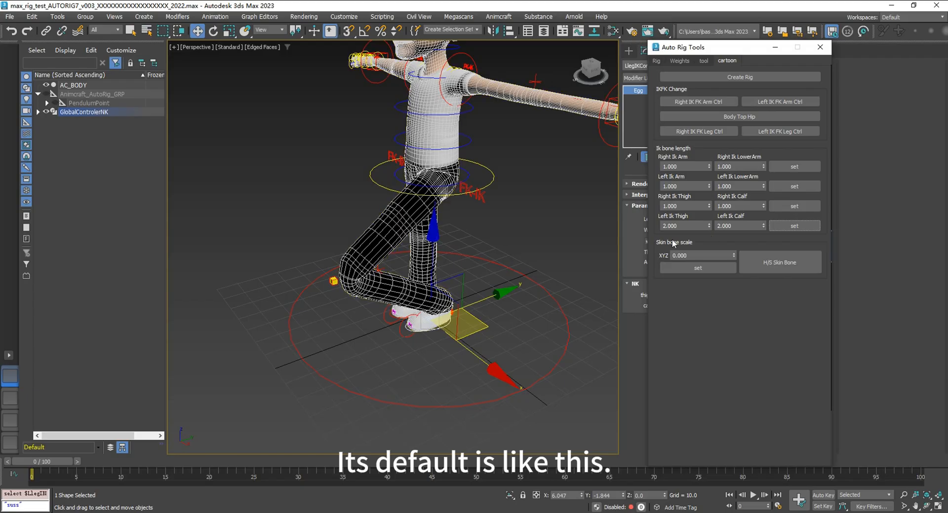
middle_drag(525, 368, 483, 292)
alt+middle_drag(483, 292, 452, 276)
Step: Try moving the left foot's IK controller down to extend the lengthened leg, and bring it back
drag(423, 210, 437, 324)
alt+middle_drag(473, 303, 480, 296)
drag(432, 324, 411, 205)
alt+right_click(497, 290)
click(474, 272)
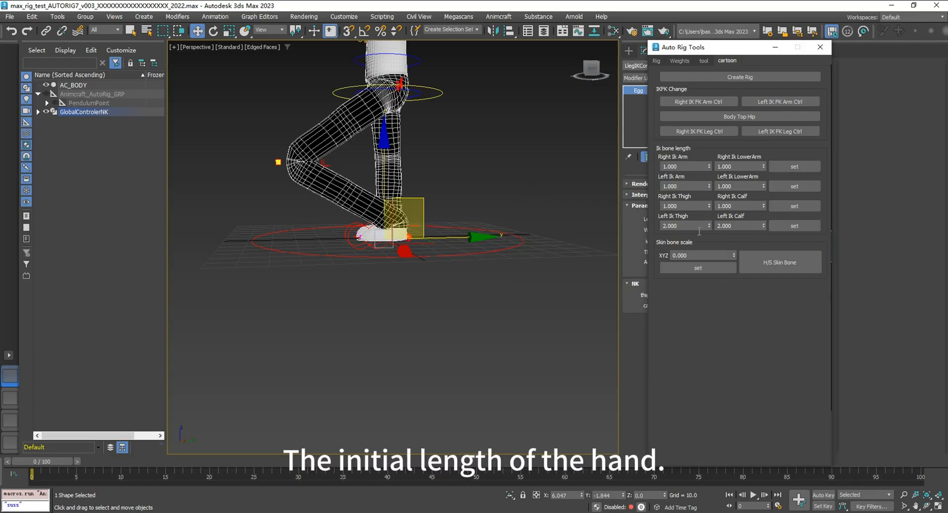
Step: Set the left IK thigh and calf bone lengths back to 1 and apply them
text(1)
key(Return)
middle_drag(515, 209, 498, 192)
scroll(455, 242, down, 3)
middle_drag(499, 193, 510, 239)
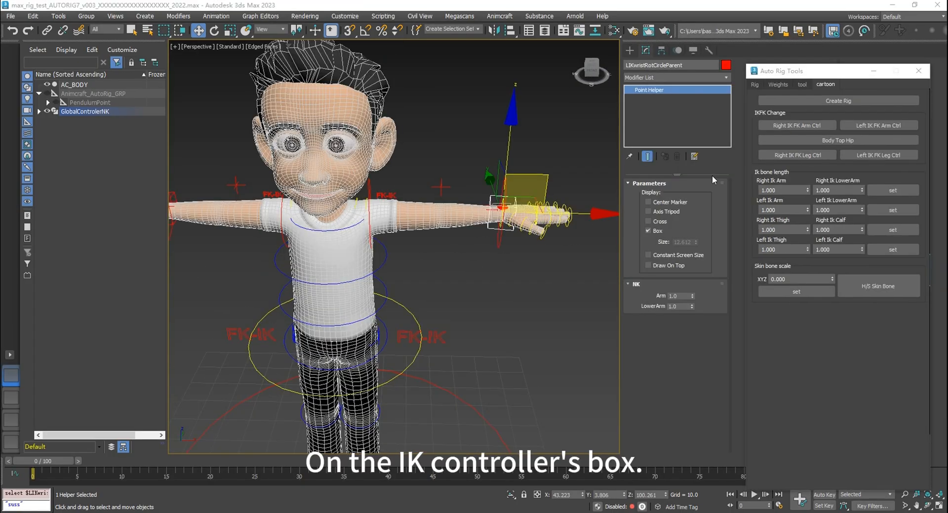
Step: Move the Auto Rig Tools window aside to show the wrist IK controller's NK Arm and LowerArm parameters
drag(803, 79, 713, 74)
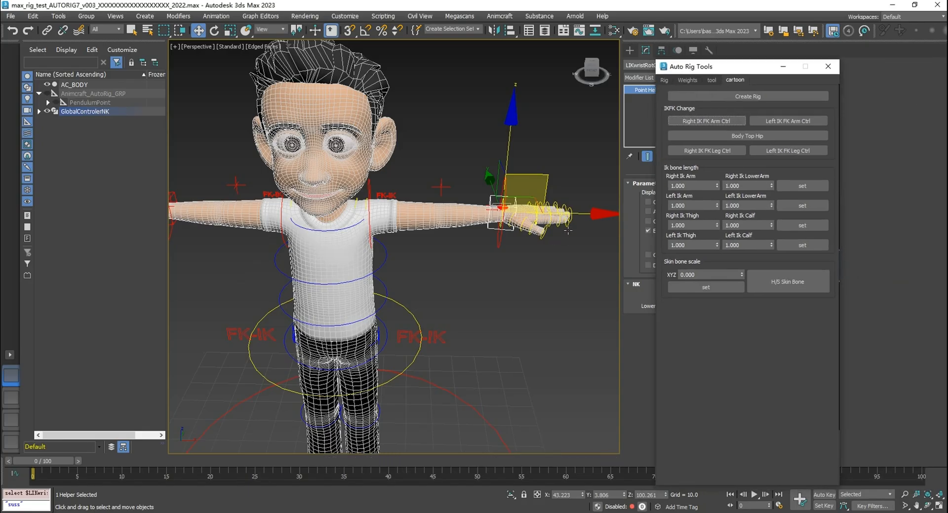
alt+middle_drag(528, 259, 469, 304)
middle_drag(456, 256, 432, 240)
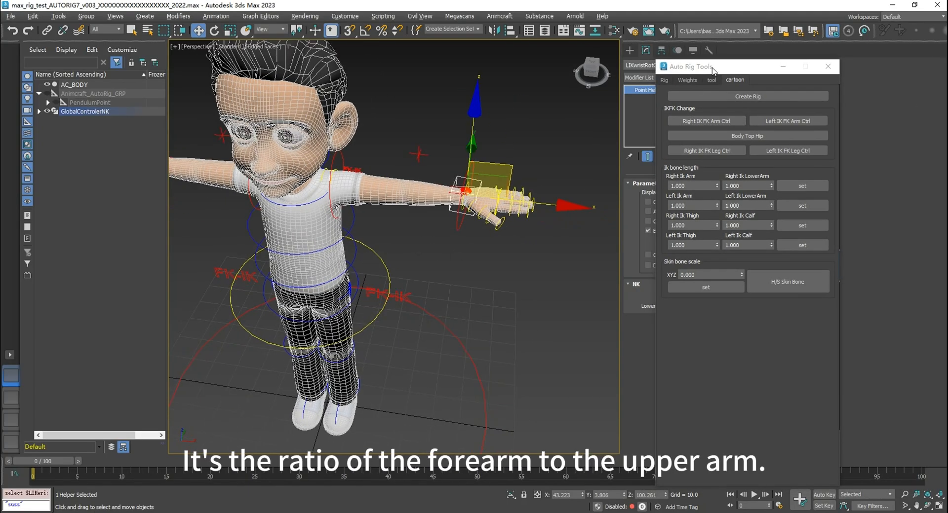
drag(713, 72, 795, 57)
middle_drag(485, 208, 609, 214)
scroll(259, 155, up, 6)
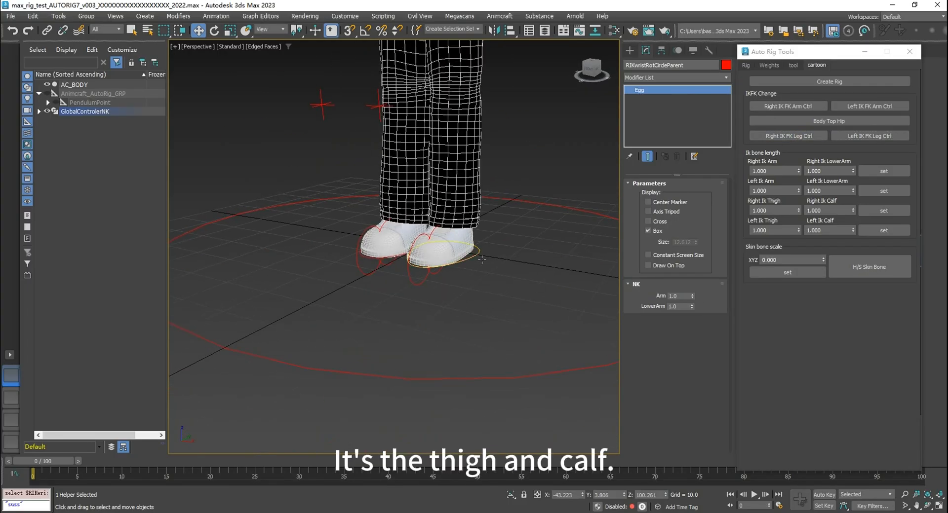
Step: Select the left foot's IK controller to view its NK thigh and calf parameters
click(481, 259)
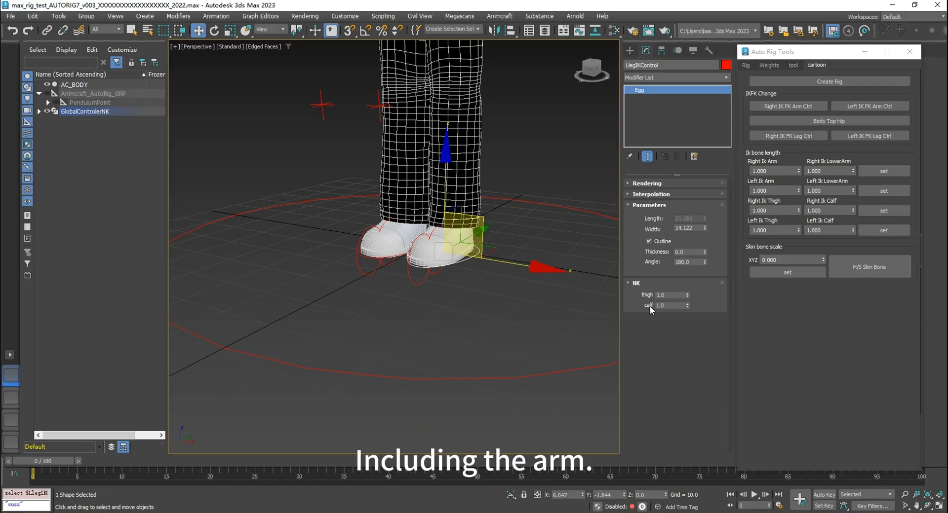
middle_drag(505, 220, 425, 324)
scroll(497, 214, down, 8)
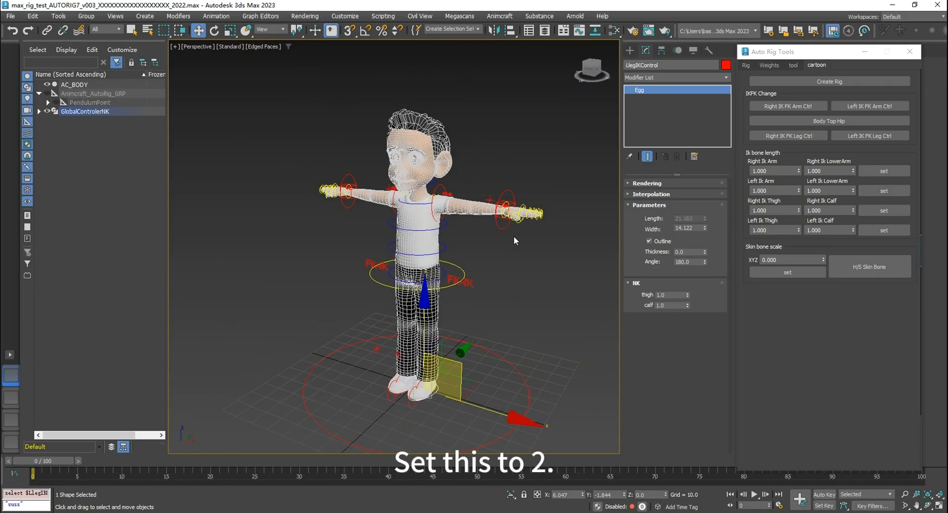
Step: Set the left wrist IK controller's NK Arm and LowerArm values to 2, and undo the test move of the wrist
click(503, 210)
scroll(543, 286, up, 5)
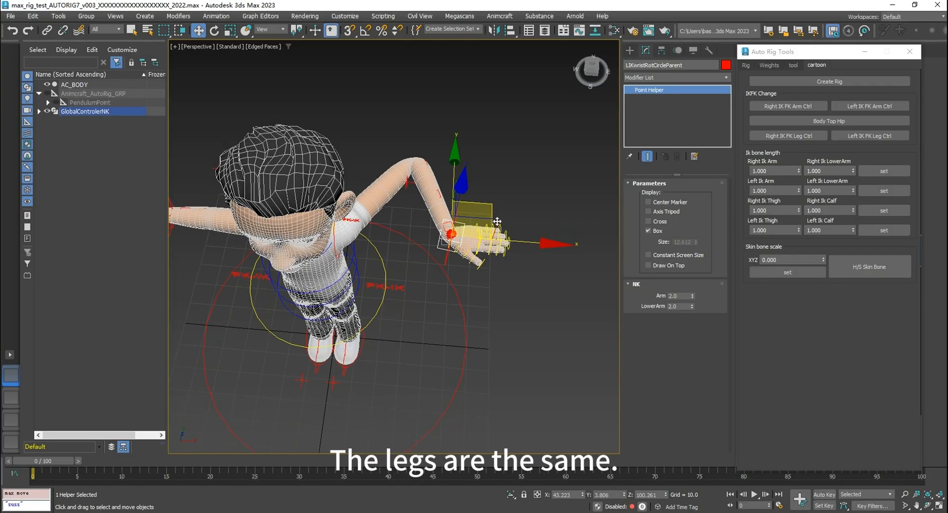
key(ctrl+z)
key(ctrl+z)
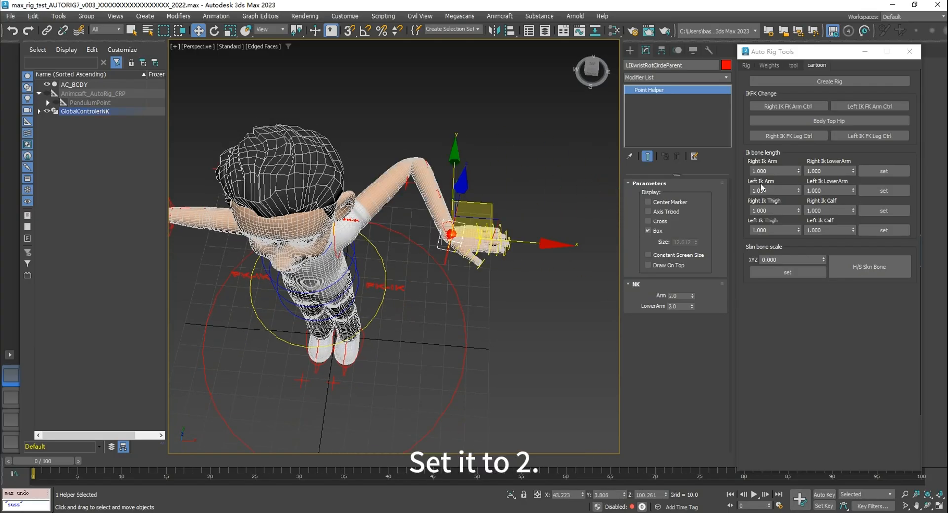
Step: Apply a length of 1 to the left IK arm and lower arm
double_click(780, 191)
click(875, 192)
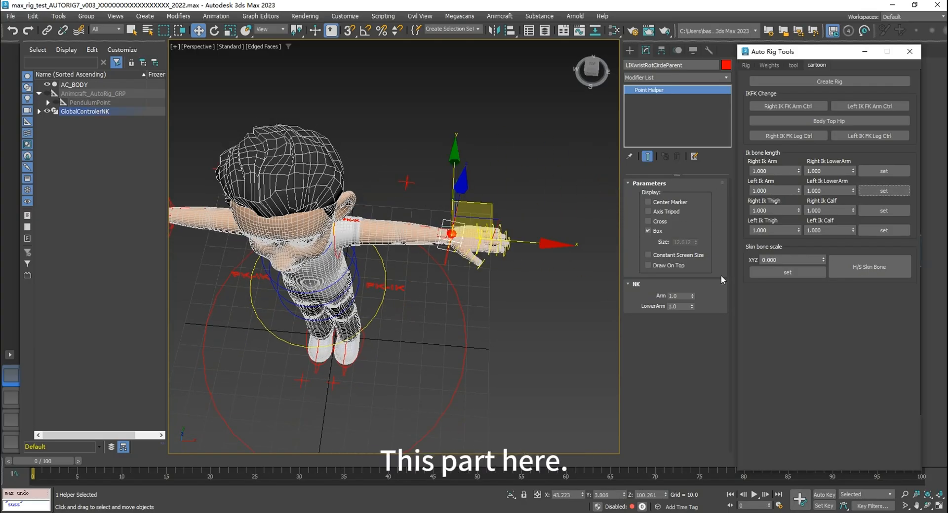
alt+middle_drag(437, 246, 414, 442)
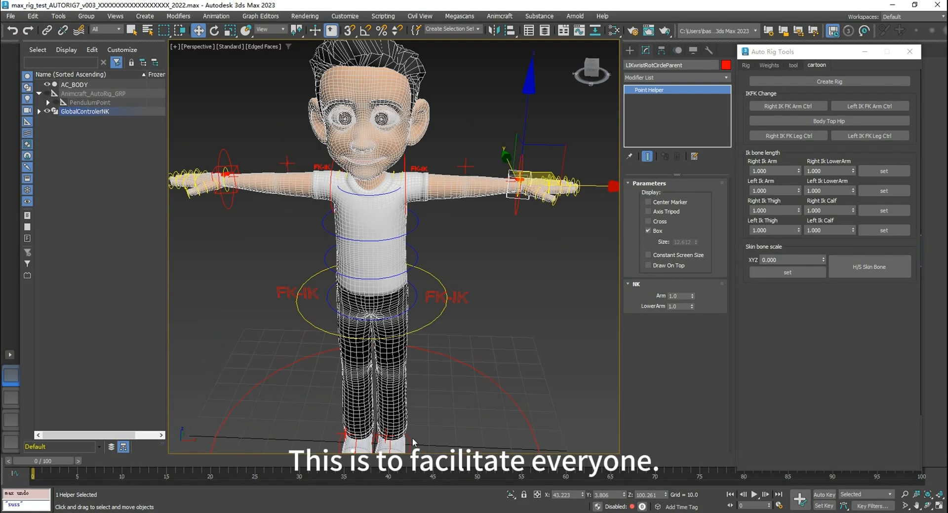
Step: Select the left foot's IK controller and apply a length of 2 to the left IK thigh and calf
click(410, 445)
middle_drag(496, 445, 479, 318)
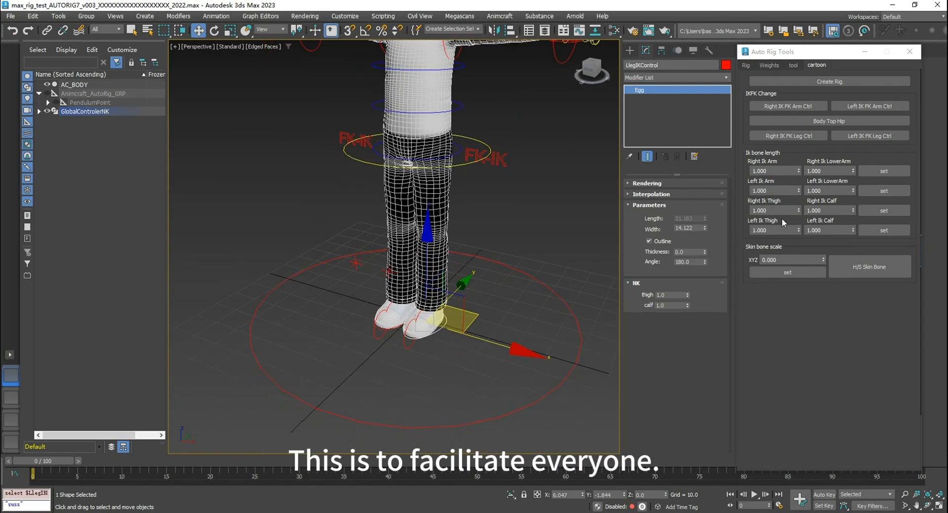
click(899, 231)
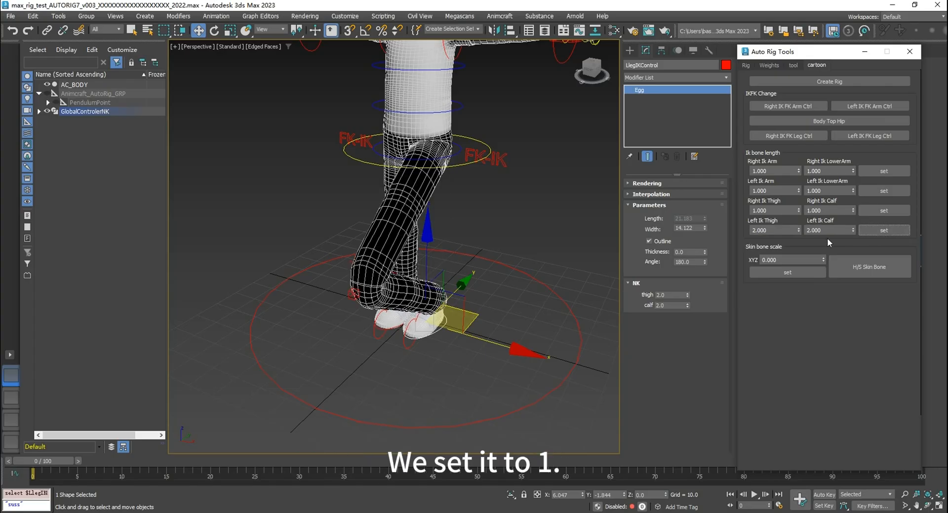
alt+middle_drag(523, 301, 468, 301)
click(580, 271)
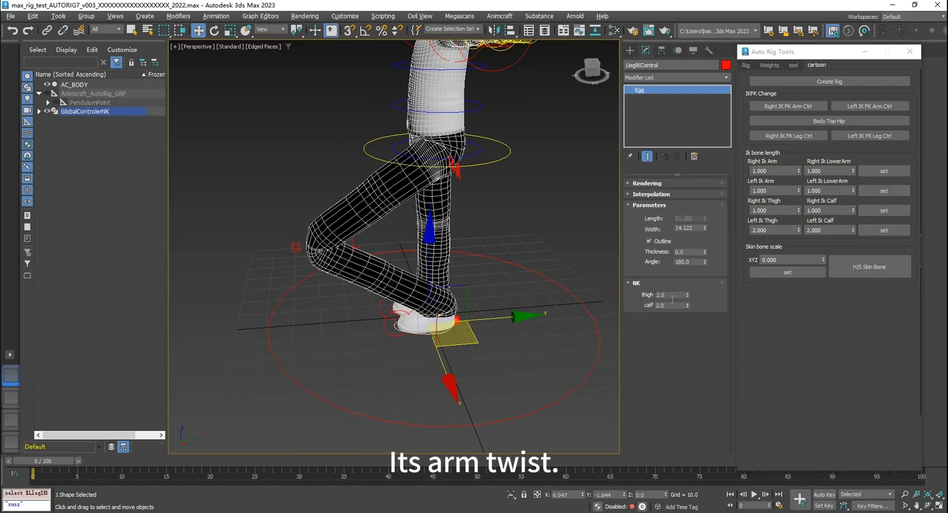
Step: Set the left foot IK controller's NK thigh and calf values back to 1
double_click(671, 306)
text(1)
click(546, 234)
Step: Pull the left wrist IK controller outward to X of about 87 to stretch the arm, and switch the viewport to wireframe
alt+middle_drag(534, 218, 568, 222)
middle_drag(538, 217, 501, 295)
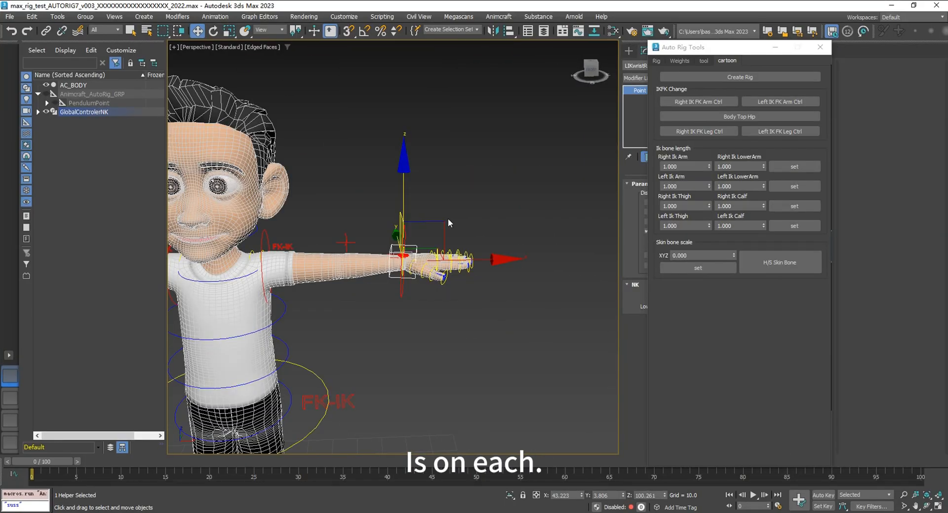
click(590, 256)
key(F3)
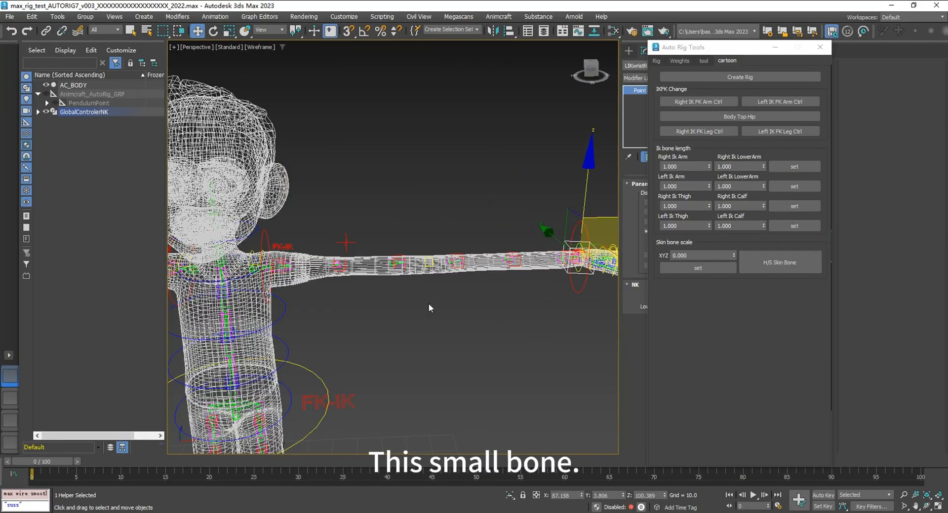
Step: Examine the small bones and box controllers inside the stretched left arm in wireframe
key(z)
scroll(431, 233, up, 2)
key(F3)
key(F3)
scroll(407, 209, up, 3)
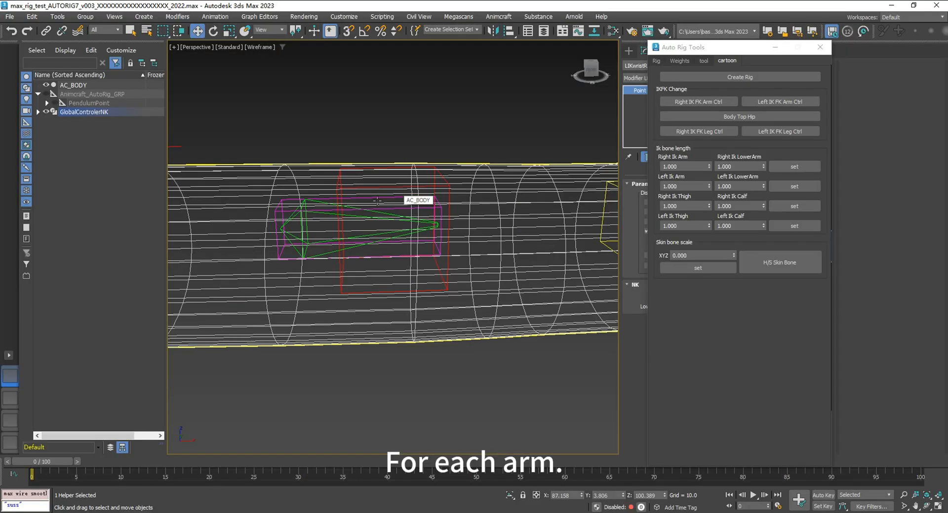
scroll(396, 218, down, 6)
scroll(514, 209, down, 10)
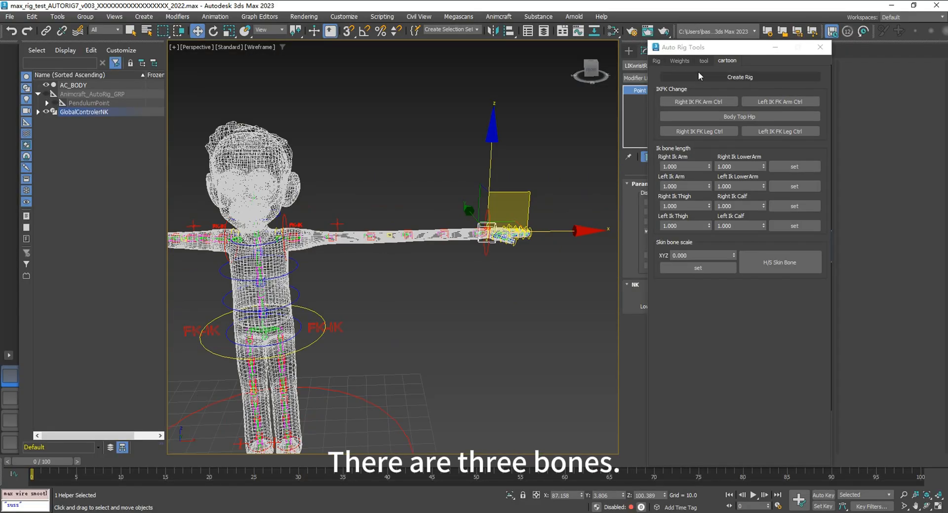
Step: Move the Auto Rig Tools window clear and open AC_BODY's Skin envelopes for editing in shaded display
drag(698, 47, 645, 338)
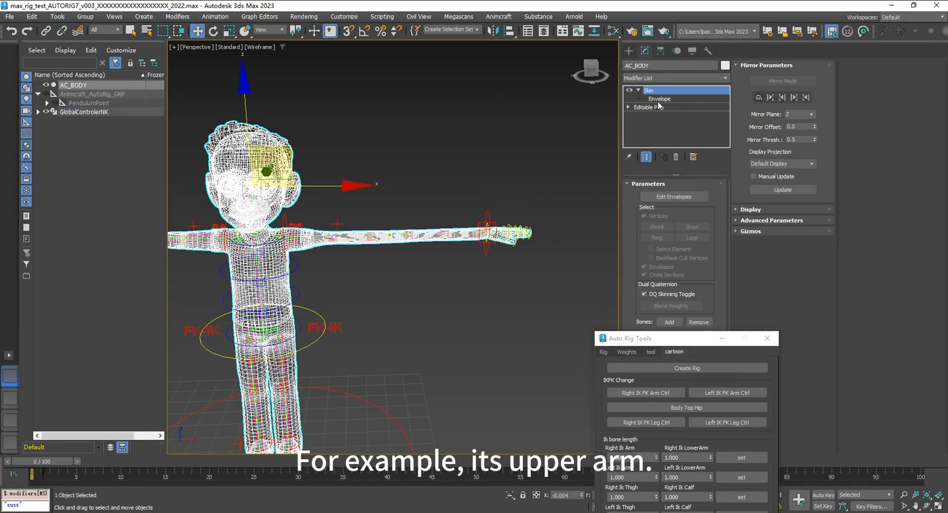
click(659, 99)
key(F3)
scroll(333, 209, up, 6)
middle_drag(356, 230, 375, 222)
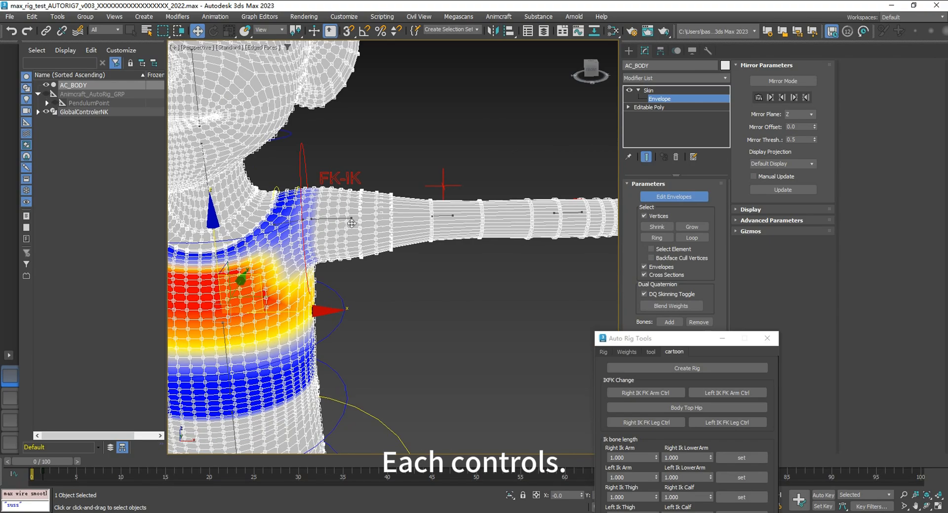
Step: Select the small bones along the left upper arm in turn to examine the skin weights each one controls
click(352, 219)
middle_drag(533, 237, 420, 265)
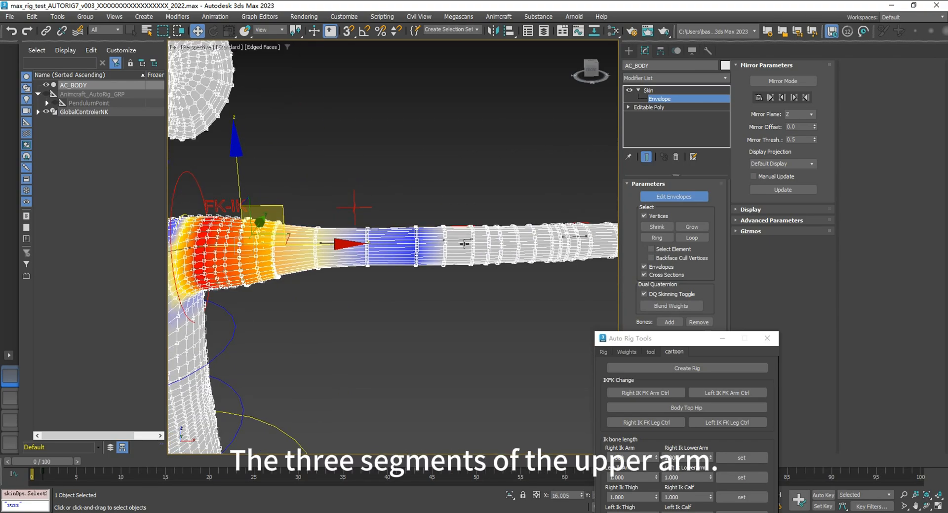
scroll(442, 232, up, 4)
click(474, 260)
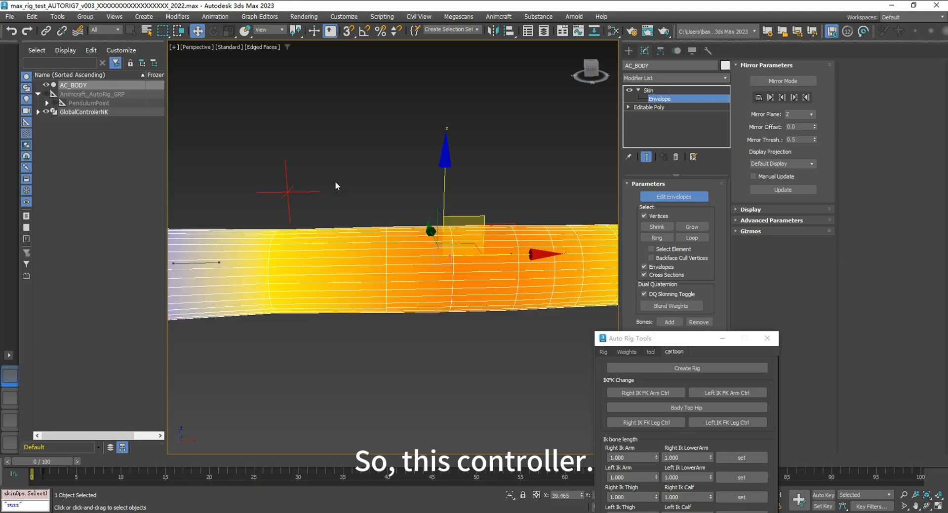
middle_drag(335, 183, 485, 179)
click(537, 192)
scroll(536, 192, down, 4)
middle_drag(537, 191, 456, 138)
scroll(456, 137, down, 5)
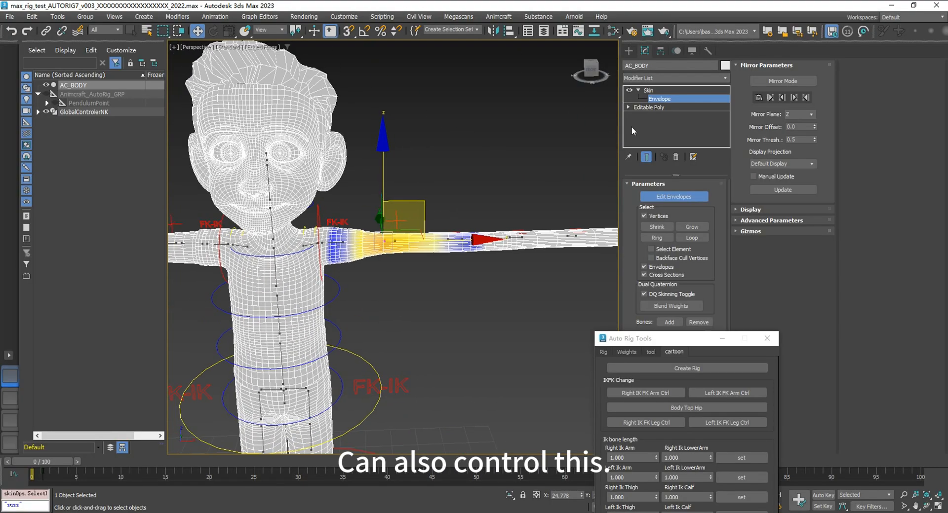
Step: Leave AC_BODY's envelope editing, switch to wireframe and select the third box controller on the left upper arm
click(648, 107)
key(F3)
scroll(475, 220, up, 8)
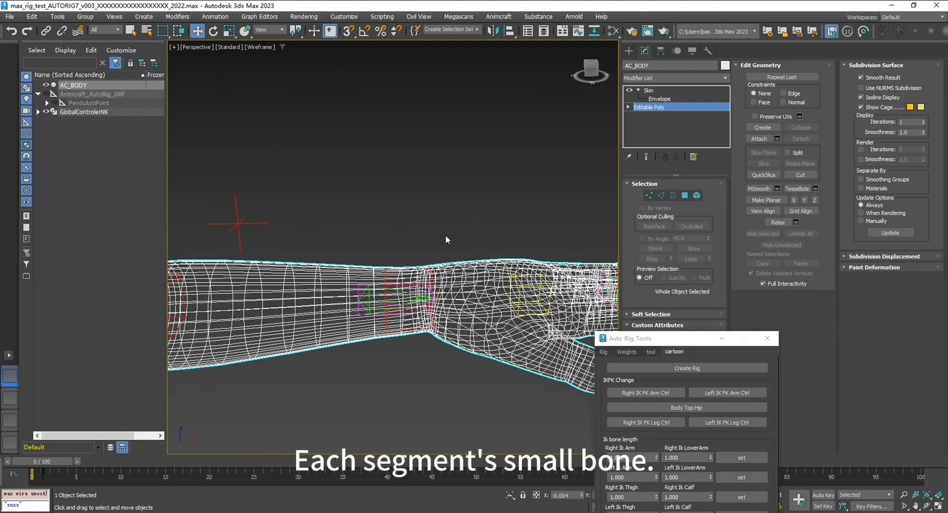
middle_drag(480, 189, 476, 235)
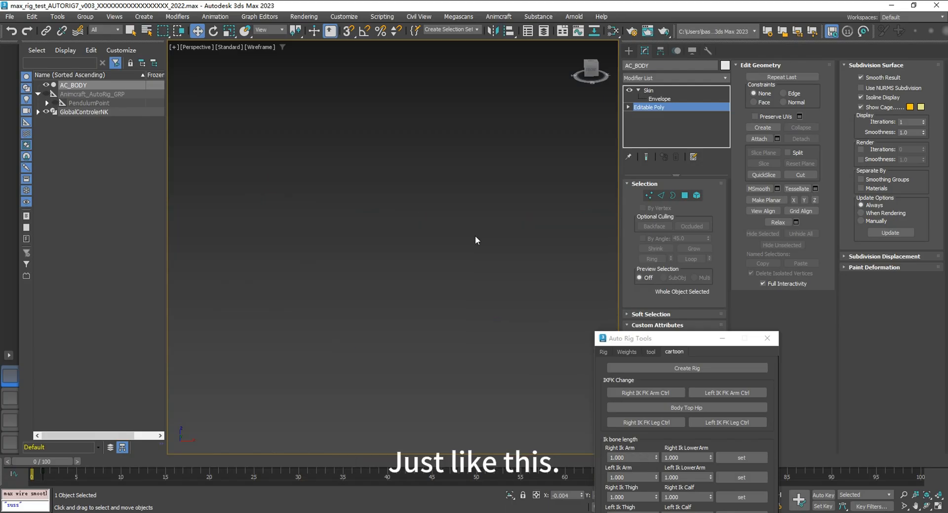
click(506, 266)
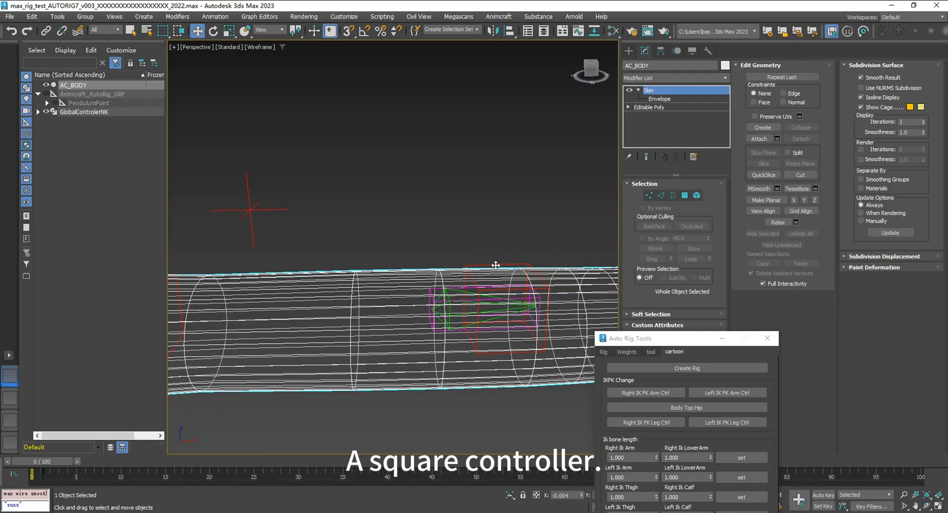
scroll(447, 222, down, 10)
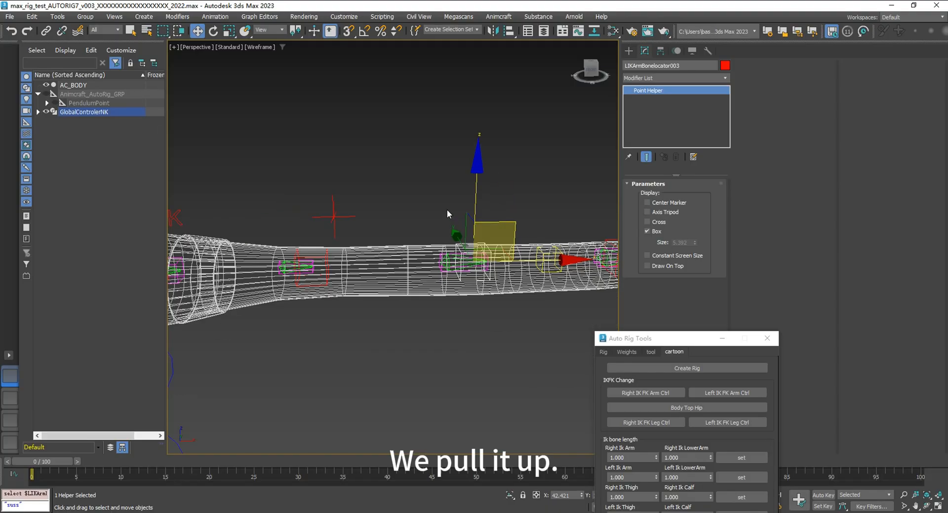
Step: Return to shaded display and pull the third upper-arm box controller upward to bend the left arm into an arch
key(F3)
drag(482, 121, 495, 50)
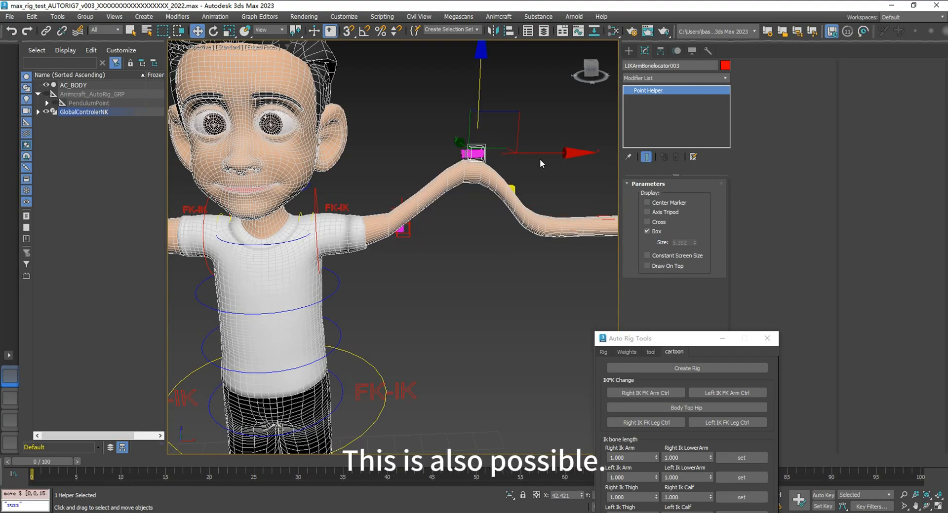
alt+middle_drag(540, 159, 508, 148)
Step: Move the second box controller of the left upper arm slightly upward and switch to wireframe
click(379, 238)
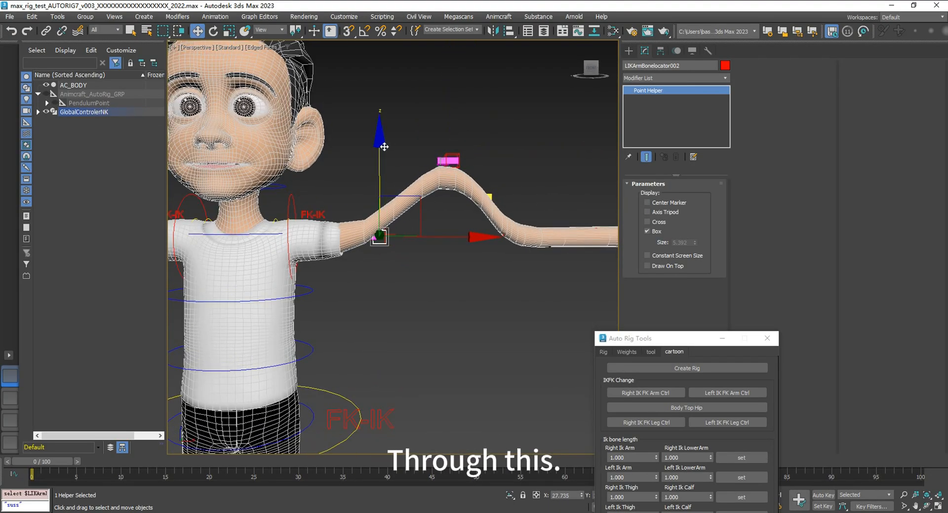
mouse_move(383, 148)
mouse_down()
mouse_move(383, 62)
mouse_move(384, 185)
mouse_move(382, 116)
mouse_move(386, 132)
mouse_up()
key(F3)
scroll(413, 216, up, 5)
scroll(494, 265, down, 3)
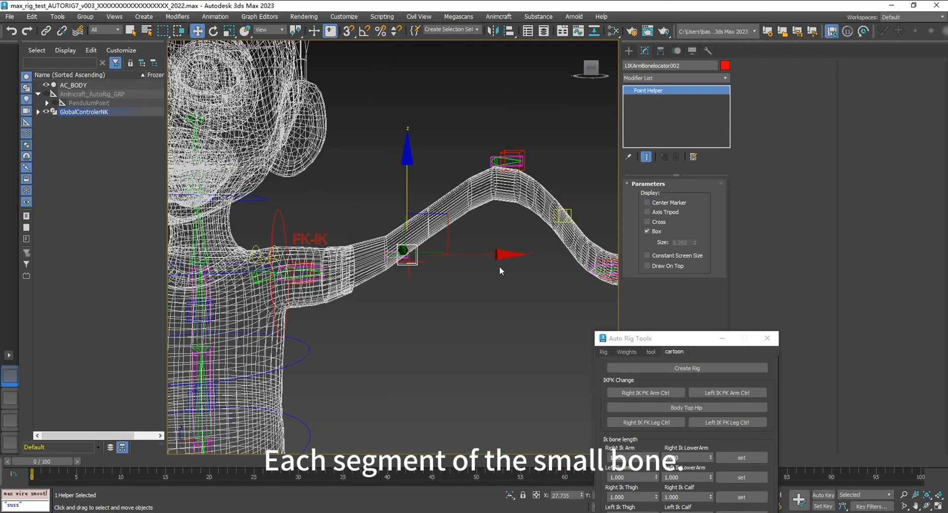
Step: Select the first box controller of the left lower arm and return to shaded display
middle_drag(499, 266, 339, 275)
scroll(474, 258, up, 5)
click(473, 262)
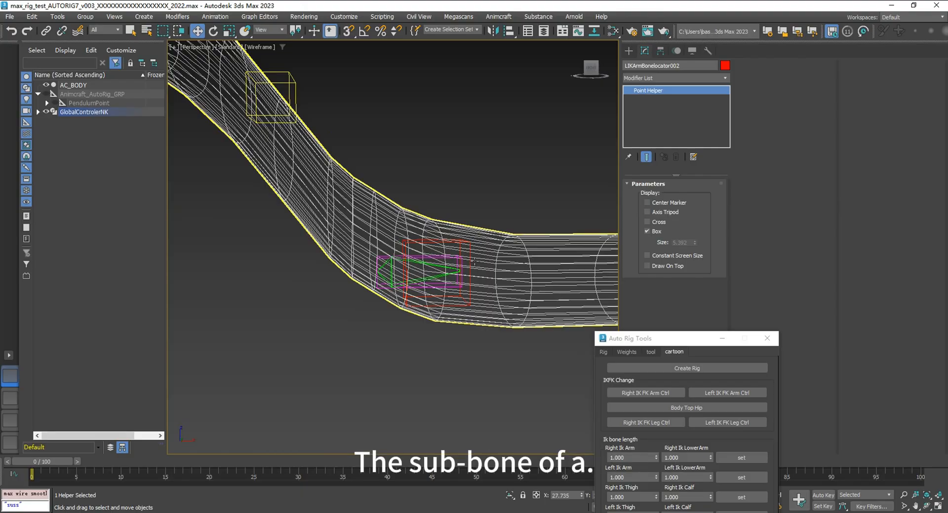
scroll(473, 260, up, 5)
key(F3)
scroll(474, 259, down, 5)
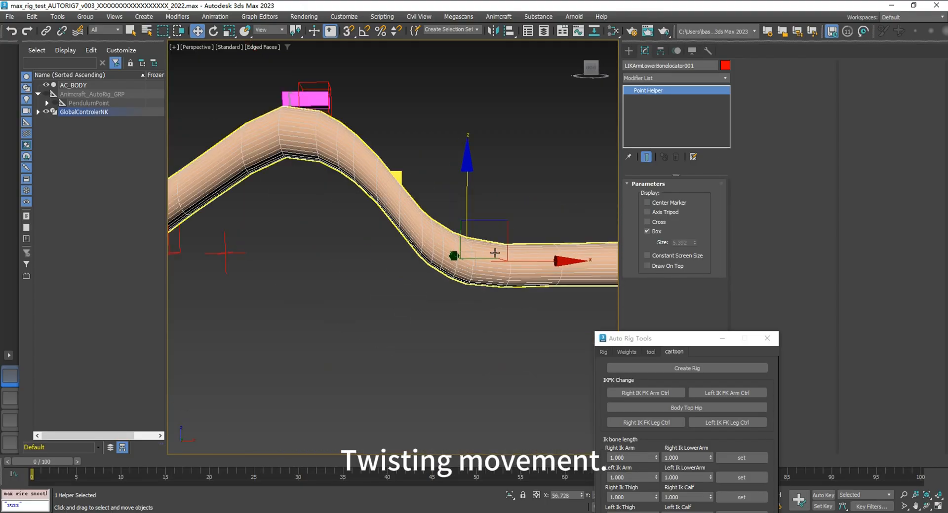
Step: Try moving and rotating the first box controller of the left lower arm, and undo the change
mouse_move(496, 246)
mouse_down()
mouse_move(496, 153)
mouse_move(552, 187)
mouse_up()
drag(570, 154, 598, 224)
key(ctrl+z)
Step: Try twisting the left hand by rotating the red box controller at the left wrist
scroll(392, 351, down, 5)
alt+middle_drag(497, 390, 537, 374)
scroll(537, 375, up, 5)
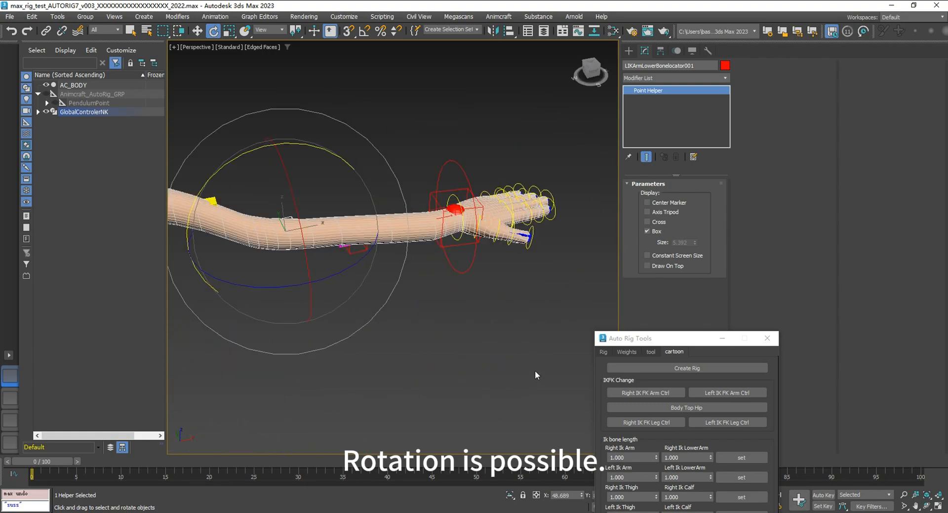
click(536, 370)
click(475, 211)
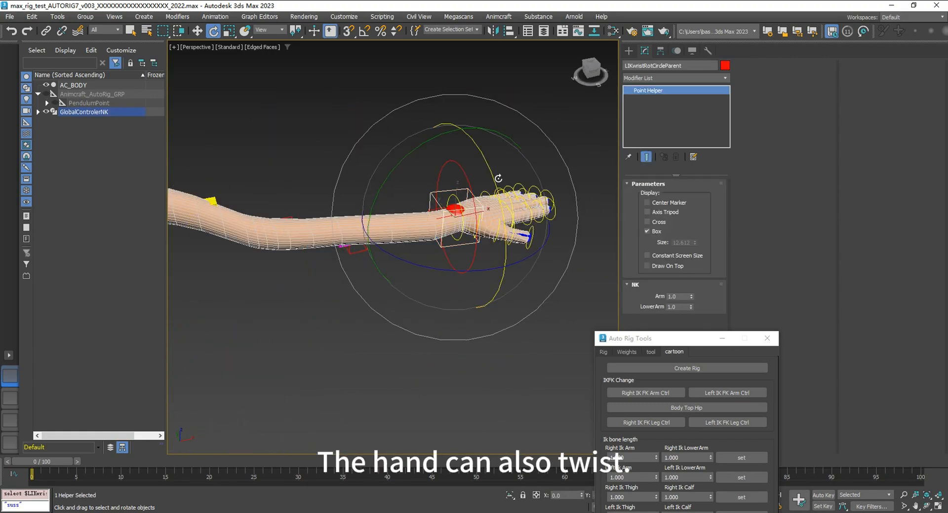
drag(498, 178, 503, 300)
drag(494, 269, 507, 253)
right_click(507, 253)
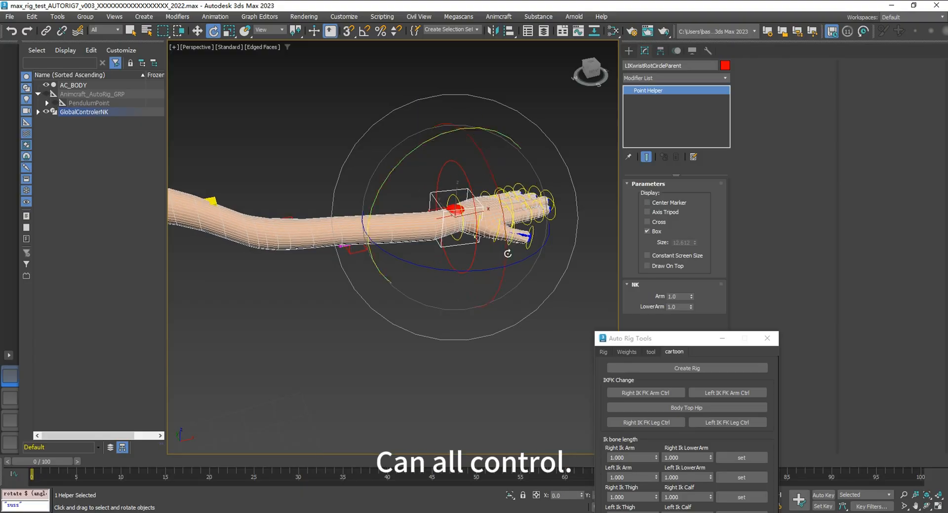
Step: Try moving a controller at the left wrist and undo the change
scroll(463, 197, up, 5)
click(463, 197)
scroll(447, 242, down, 5)
key(w)
drag(481, 218, 514, 160)
click(499, 293)
click(495, 275)
key(ctrl+z)
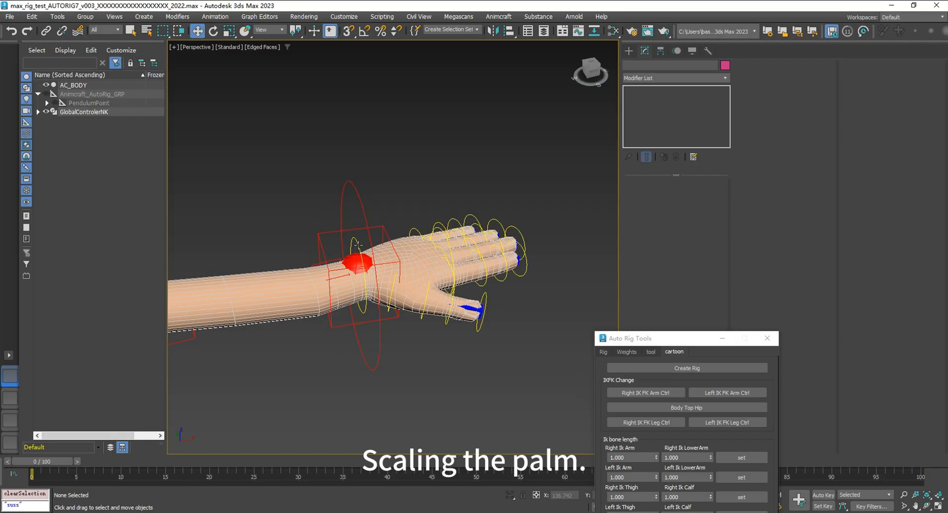
Step: Enlarge the whole left hand by uniformly scaling the yellow circle controller at the wrist
click(358, 245)
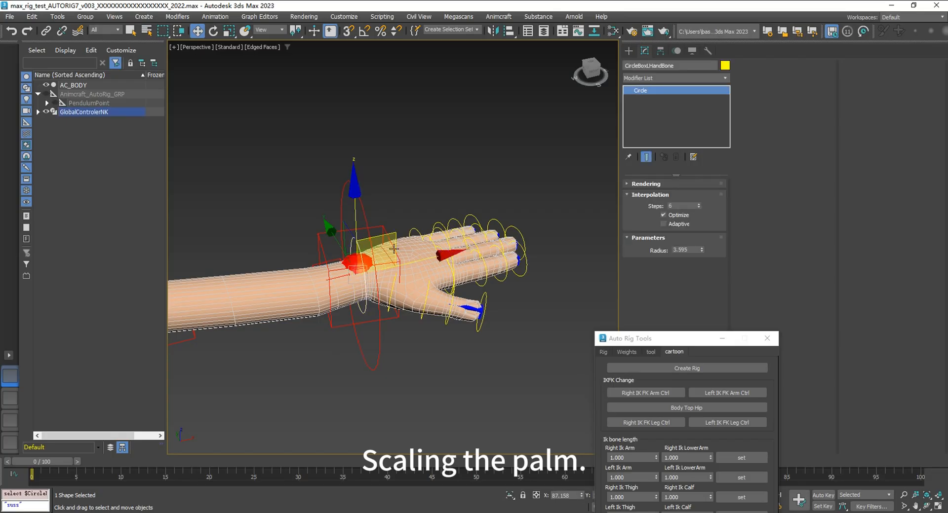
alt+middle_drag(486, 304, 488, 322)
scroll(494, 307, down, 3)
key(r)
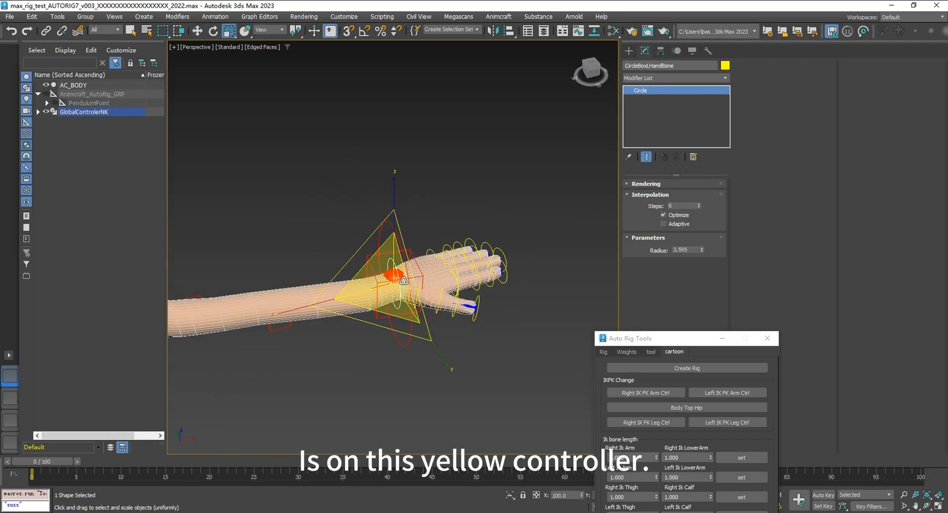
drag(399, 278, 419, 165)
middle_drag(501, 252, 467, 239)
drag(366, 274, 370, 239)
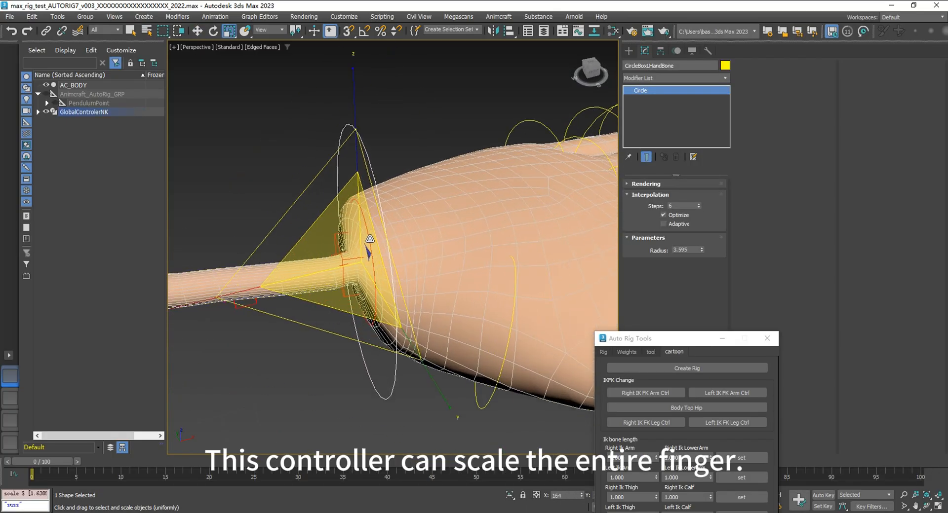
middle_drag(508, 252, 496, 248)
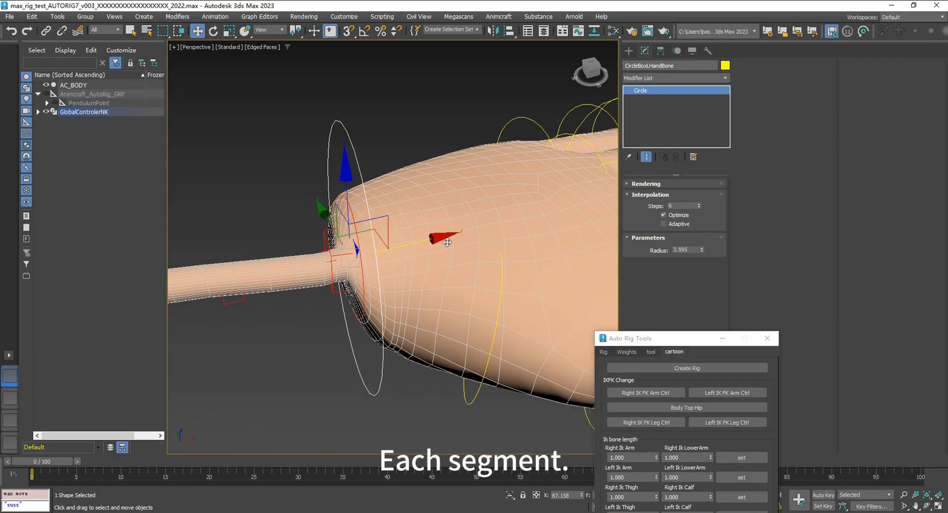
Step: Enlarge the left thumb by uniformly scaling its second yellow circle controller
click(501, 299)
middle_drag(514, 296, 489, 292)
scroll(457, 227, down, 5)
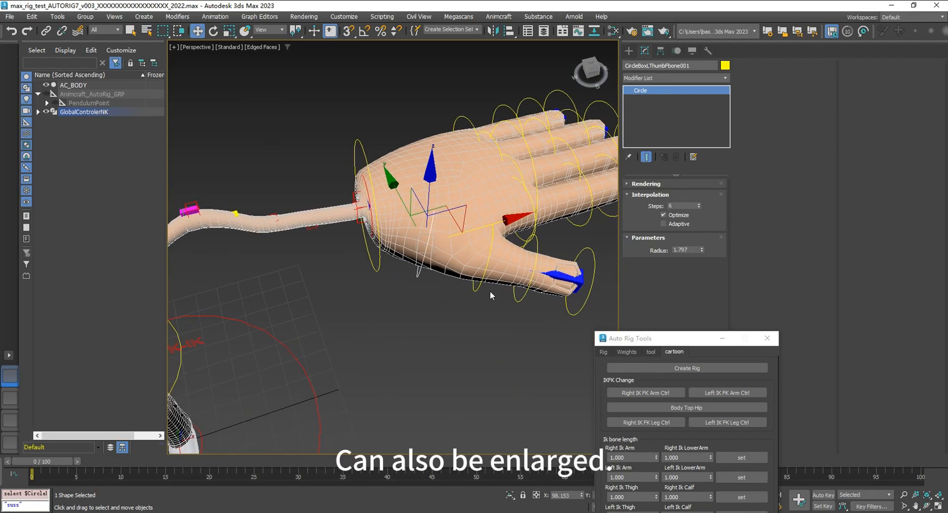
click(478, 287)
middle_drag(529, 327, 424, 326)
alt+middle_drag(425, 326, 481, 330)
key(r)
drag(396, 251, 413, 174)
alt+middle_drag(413, 182, 436, 220)
Step: Try rotating the second circle controller of the left thumb and undo the rotation
key(e)
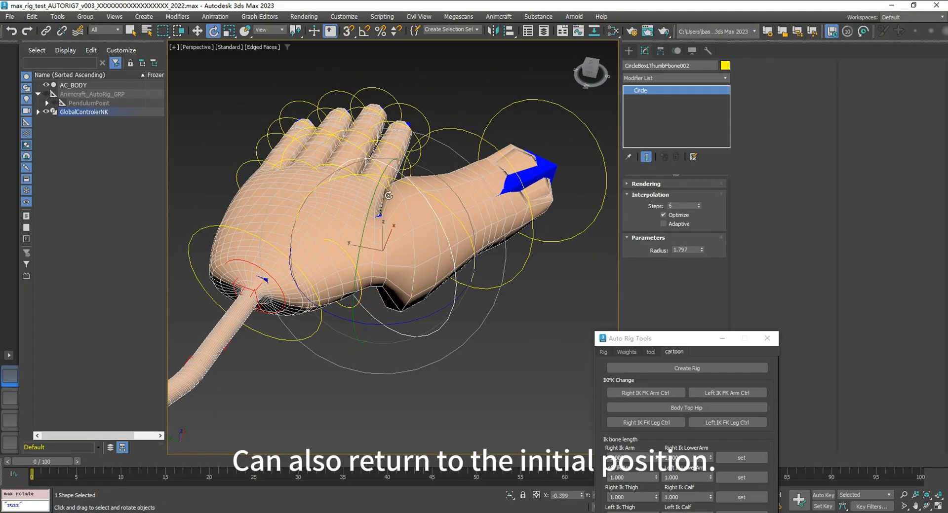
drag(363, 188, 332, 208)
key(ctrl+z)
Step: Enlarge the left thumb's tip by uniformly scaling its third circle controller
middle_drag(505, 336, 436, 295)
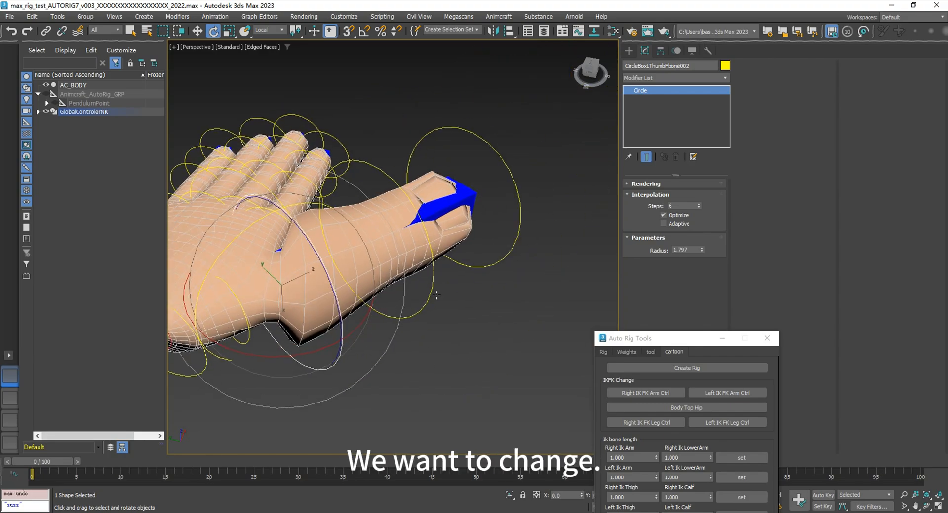
scroll(497, 317, down, 5)
key(r)
drag(456, 298, 454, 227)
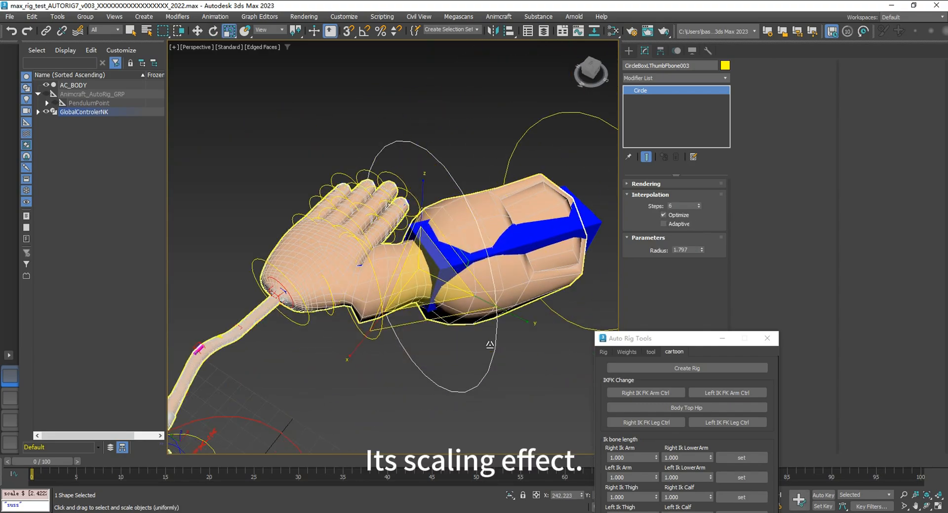
alt+middle_drag(489, 344, 460, 347)
Step: Undo all the scaling of the left thumb and hand
key(ctrl+z)
key(ctrl+z)
key(ctrl+z)
key(ctrl+z)
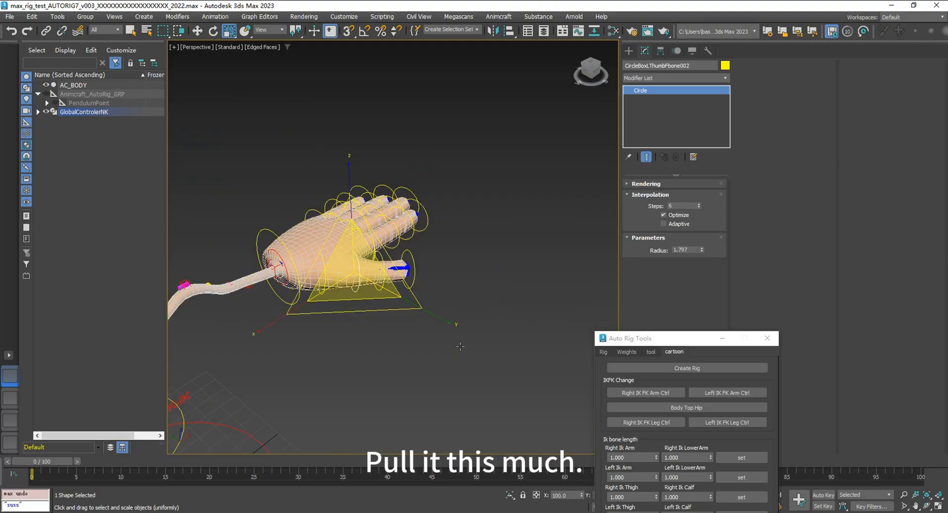
key(ctrl+z)
Step: Reset the third upper-arm and first lower-arm box controllers of the left arm with Transform To Zero
middle_drag(312, 374, 468, 298)
alt+middle_drag(469, 298, 389, 288)
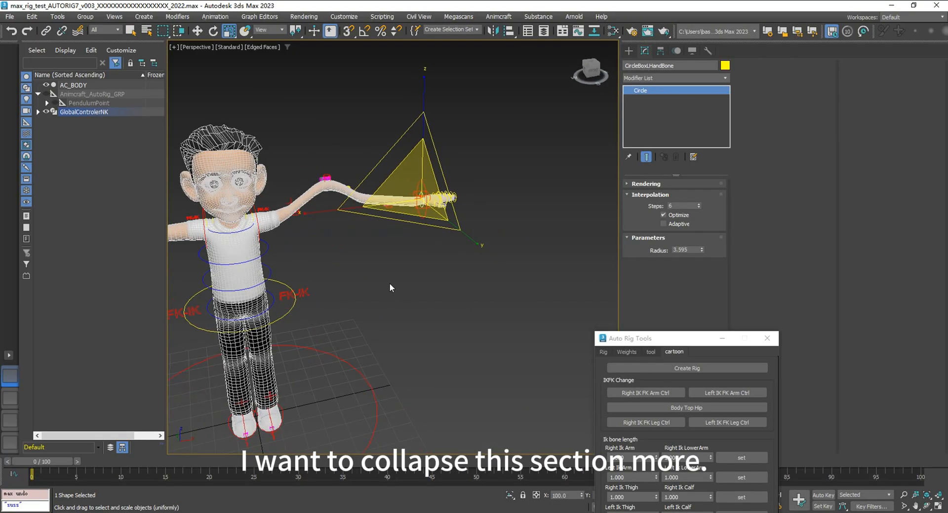
click(389, 287)
middle_drag(270, 145, 383, 220)
scroll(510, 269, up, 5)
click(389, 258)
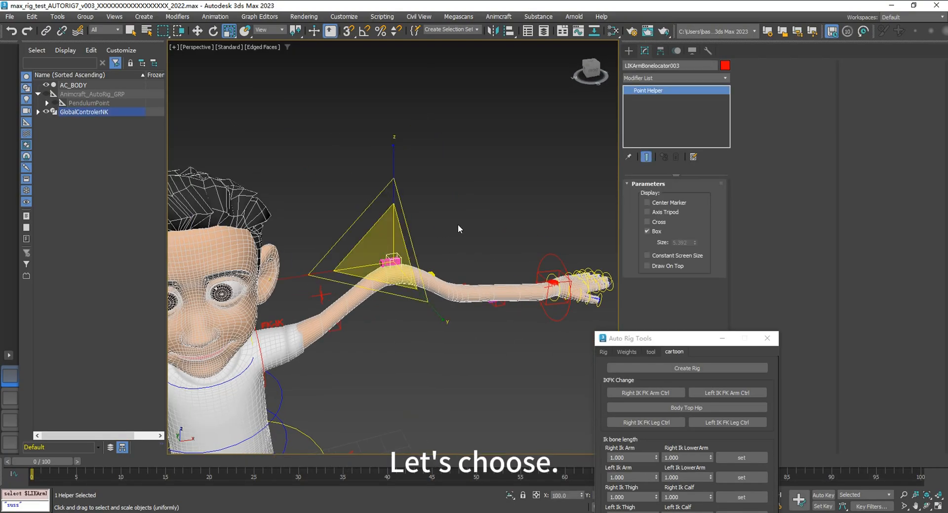
alt+right_click(459, 223)
click(435, 207)
click(468, 287)
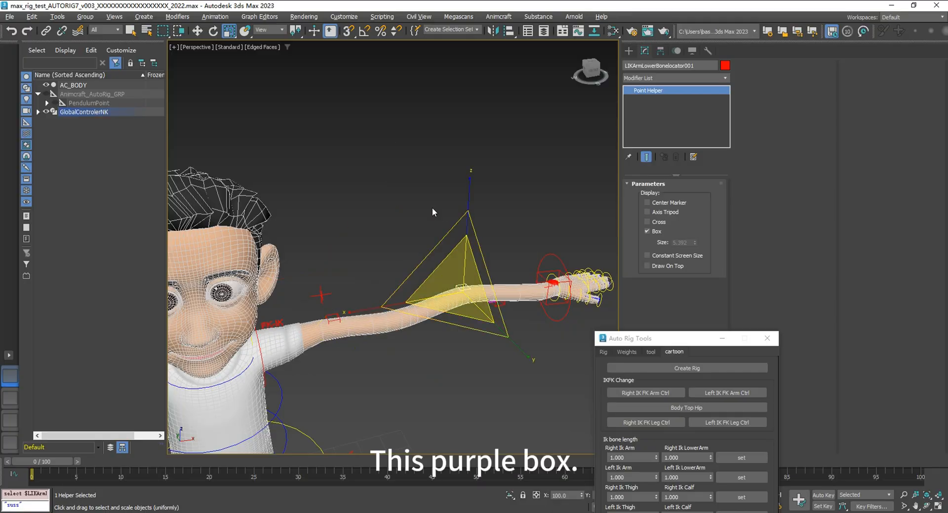
alt+right_click(435, 208)
click(407, 192)
Step: Reset the left wrist box controller and the second left upper-arm box controller with Transform To Zero
click(542, 273)
alt+right_click(456, 225)
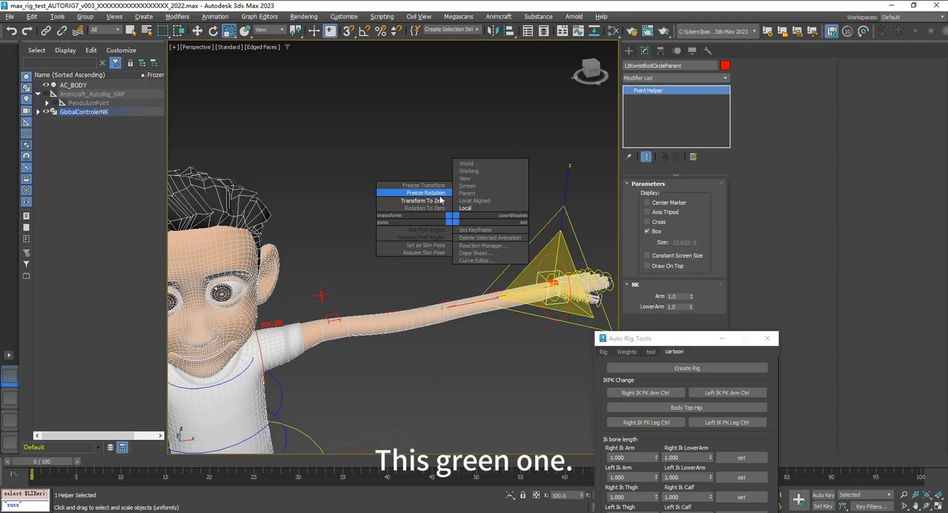
click(443, 203)
click(301, 323)
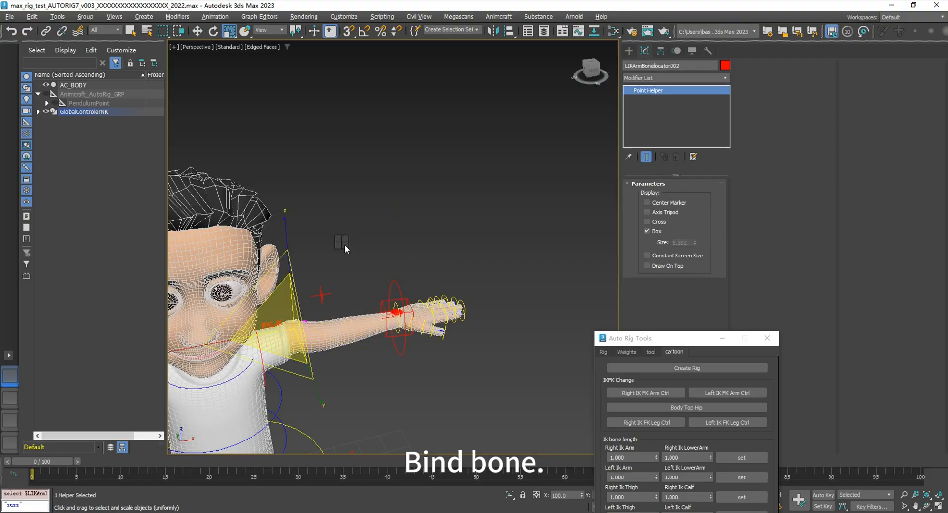
alt+right_click(343, 244)
click(322, 228)
Step: Move the Auto Rig Tools window aside and stretch the left arm by moving the wrist box controller far outward
click(411, 305)
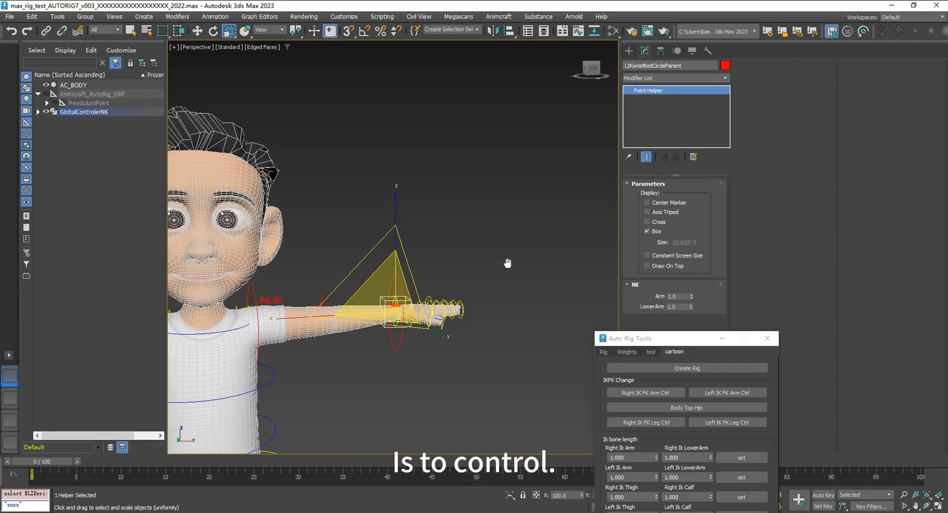
drag(674, 339, 748, 107)
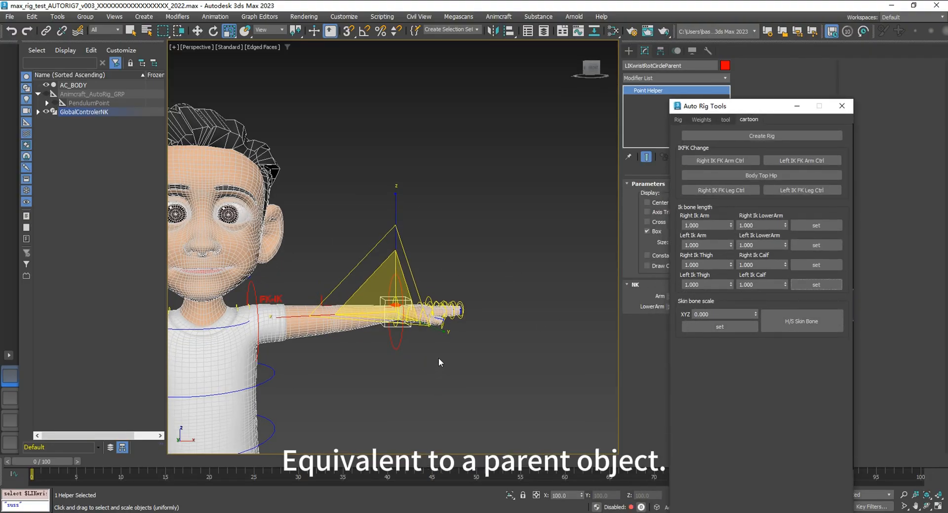
key(w)
drag(441, 278, 814, 279)
middle_drag(590, 363, 472, 333)
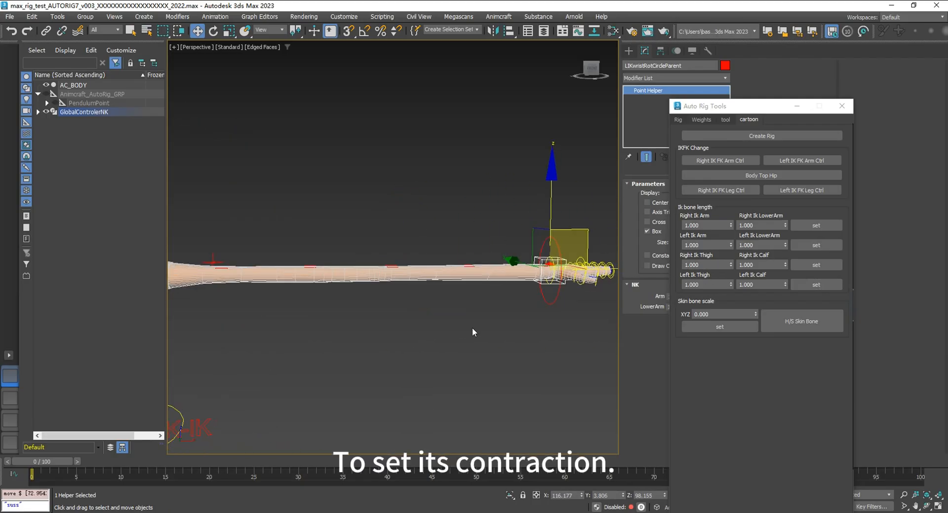
scroll(498, 337, down, 4)
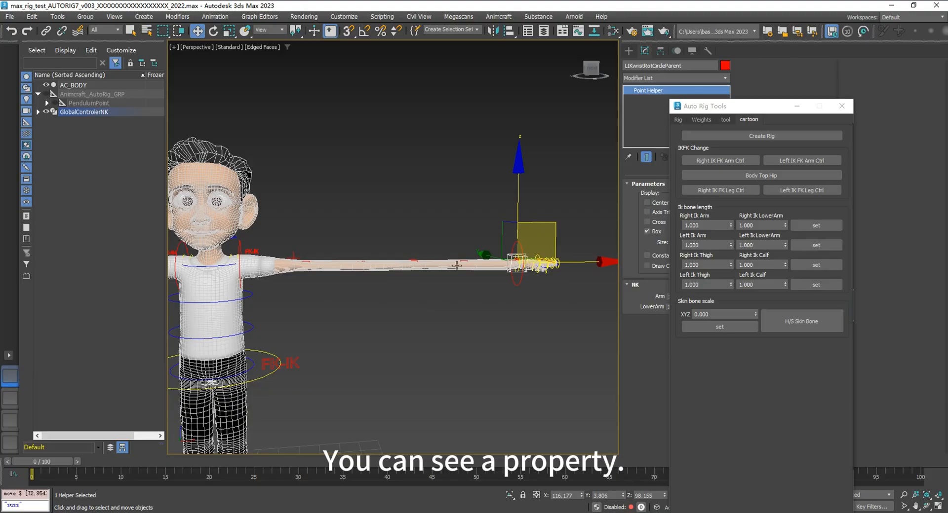
drag(559, 230, 611, 227)
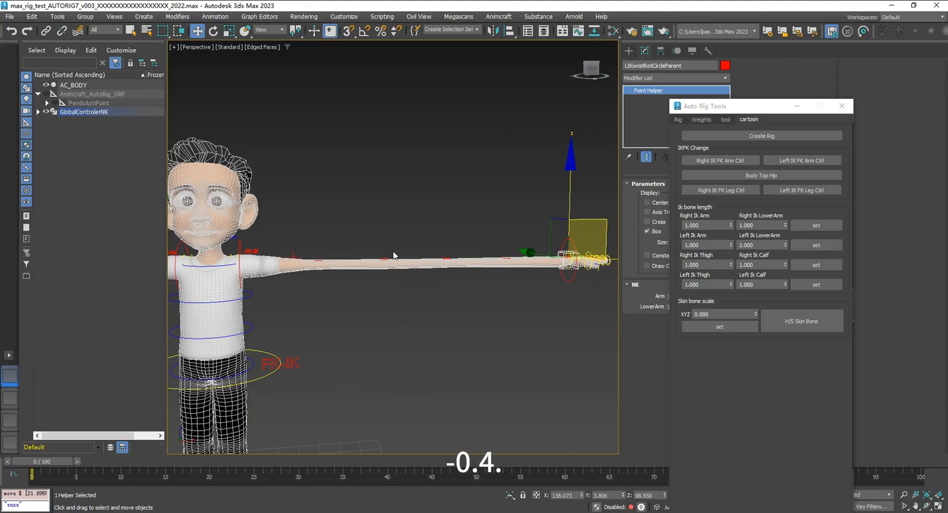
Step: Switch to wireframe and select the magenta BoxLArm003 box inside the left upper arm
key(F3)
scroll(394, 255, up, 5)
scroll(337, 319, up, 3)
click(385, 326)
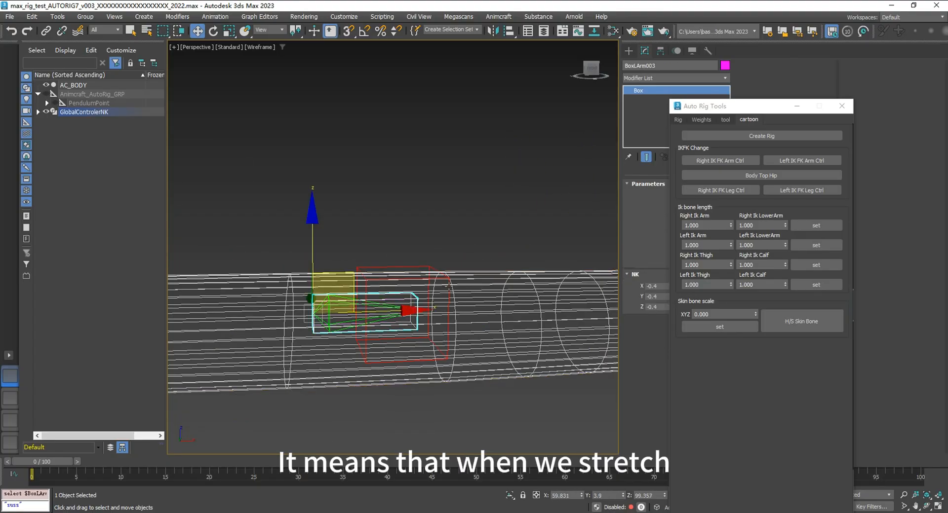
scroll(463, 229, down, 3)
middle_drag(511, 213, 466, 216)
scroll(422, 224, down, 2)
scroll(402, 288, up, 3)
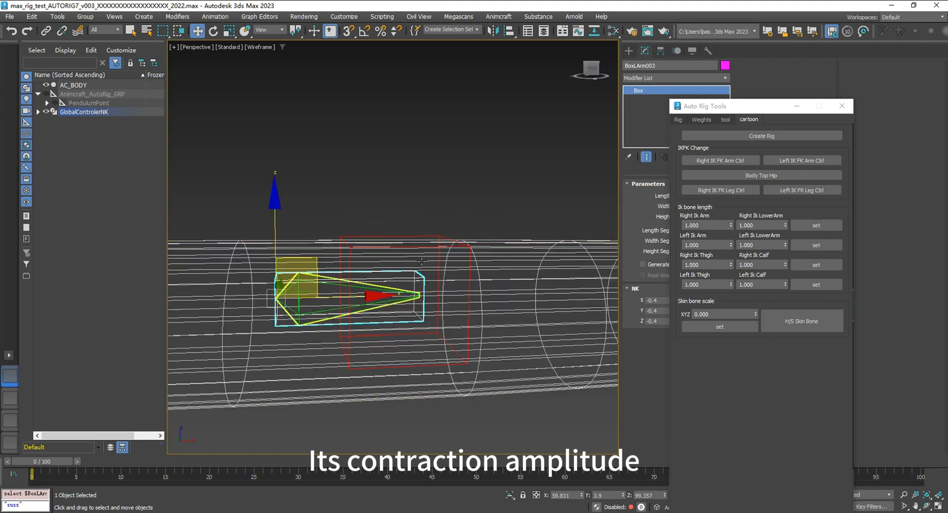
click(425, 276)
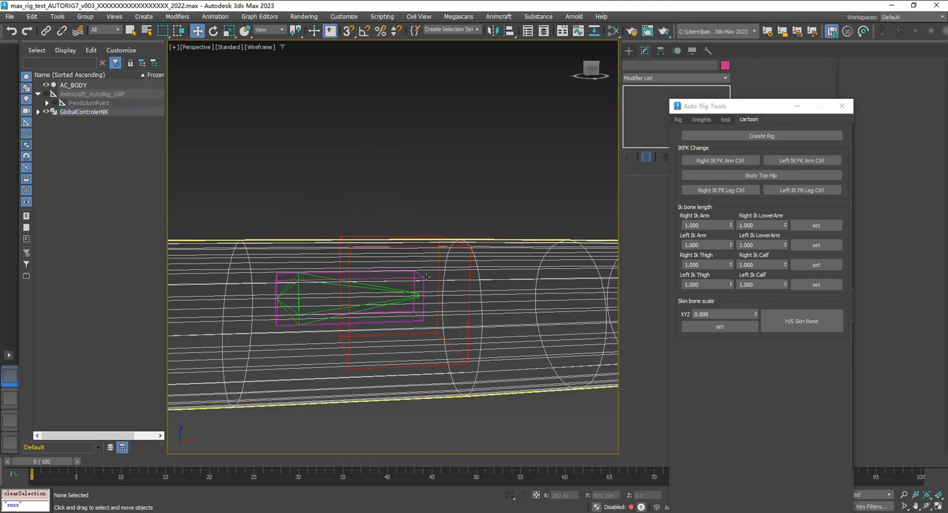
click(388, 295)
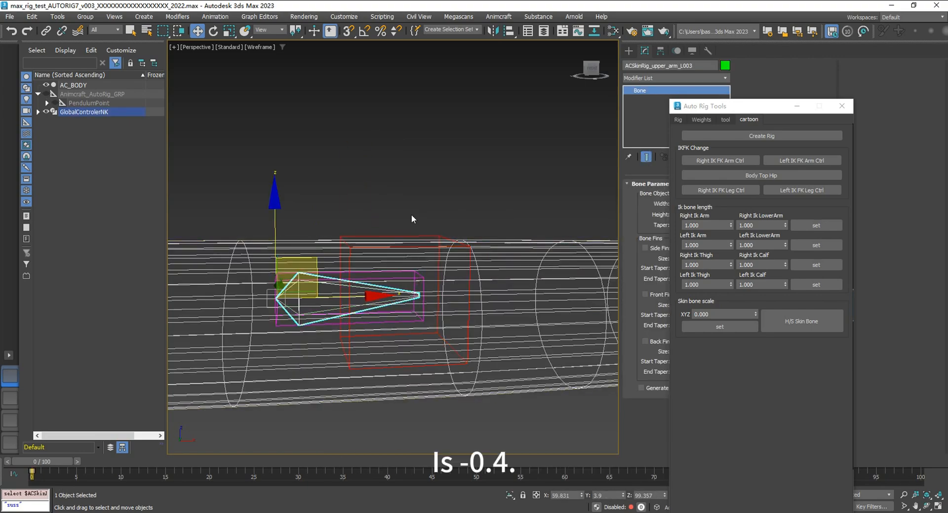
click(415, 280)
scroll(339, 335, down, 4)
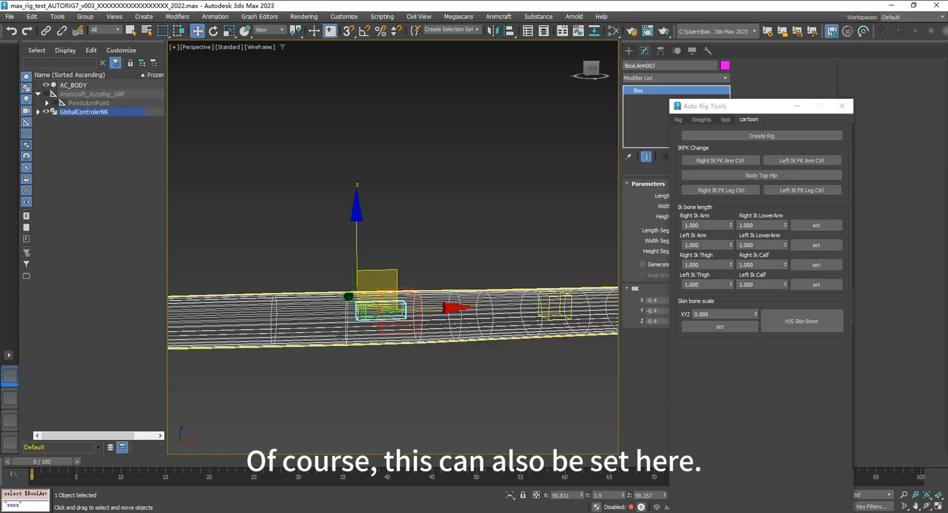
Step: Move the Auto Rig Tools window clear of the box's NK scale parameters
scroll(340, 336, up, 3)
drag(740, 110, 724, 81)
scroll(477, 204, down, 3)
middle_drag(449, 284, 462, 332)
drag(708, 86, 800, 81)
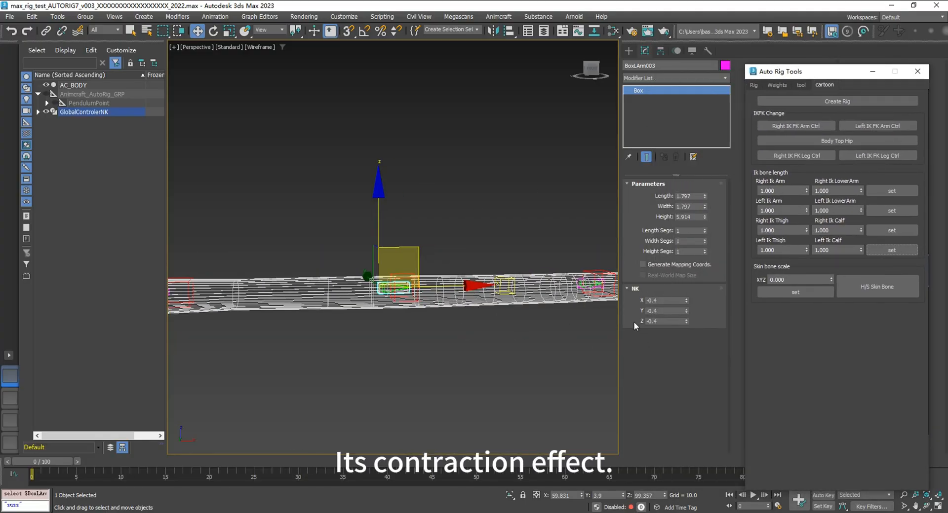
Step: Set the skin bone scale XYZ to -1 for the selected left upper-arm box and apply it
scroll(453, 311, down, 4)
mouse_move(533, 324)
middle_down()
mouse_move(423, 330)
mouse_move(524, 322)
middle_up()
scroll(350, 312, up, 5)
scroll(461, 320, down, 3)
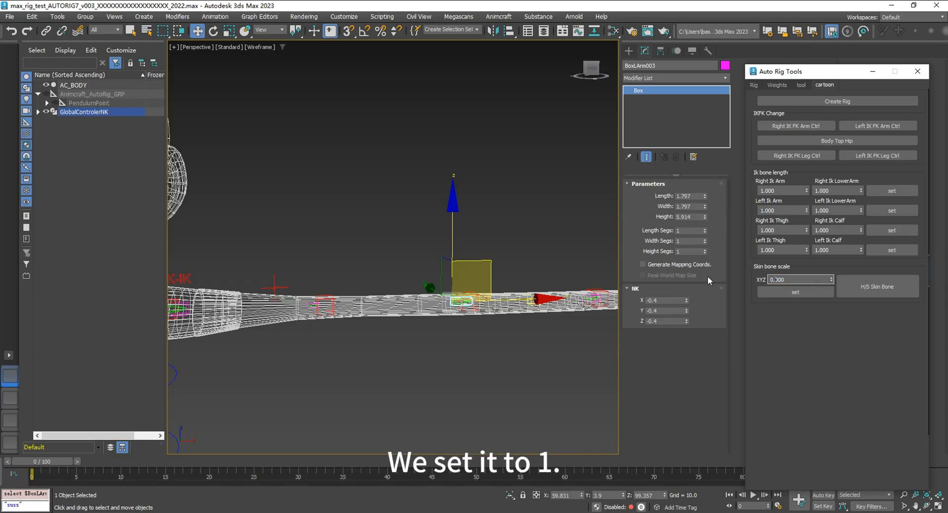
text(-1)
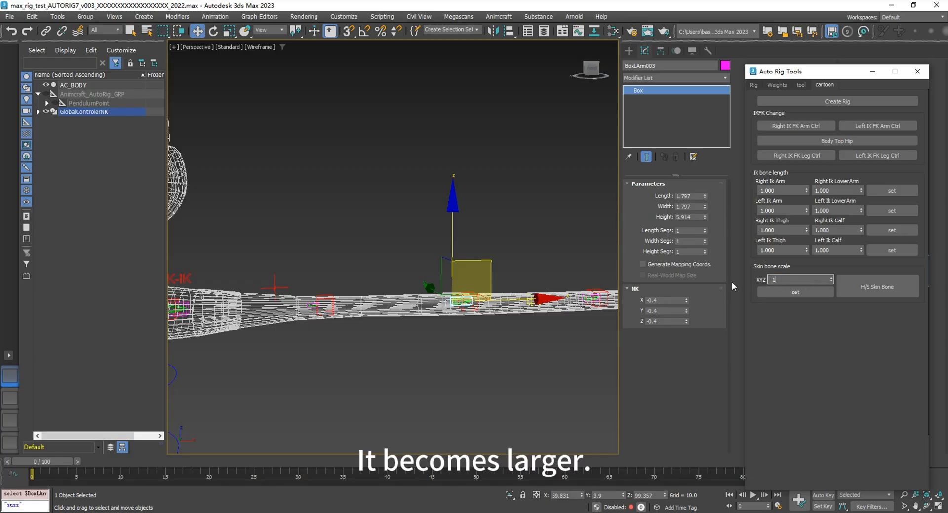
click(813, 295)
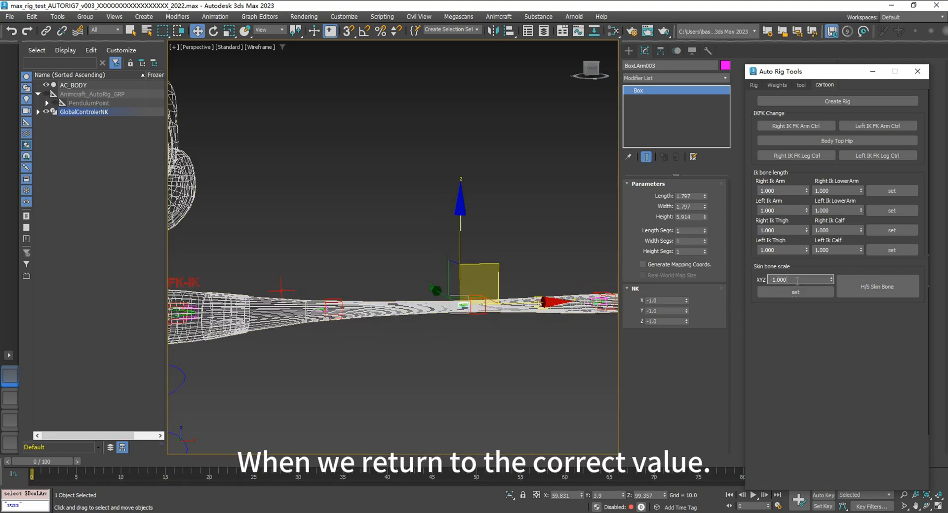
Step: Set the selected box's skin bone scale XYZ to 1, apply it and return to shaded display
click(790, 293)
scroll(483, 291, down, 4)
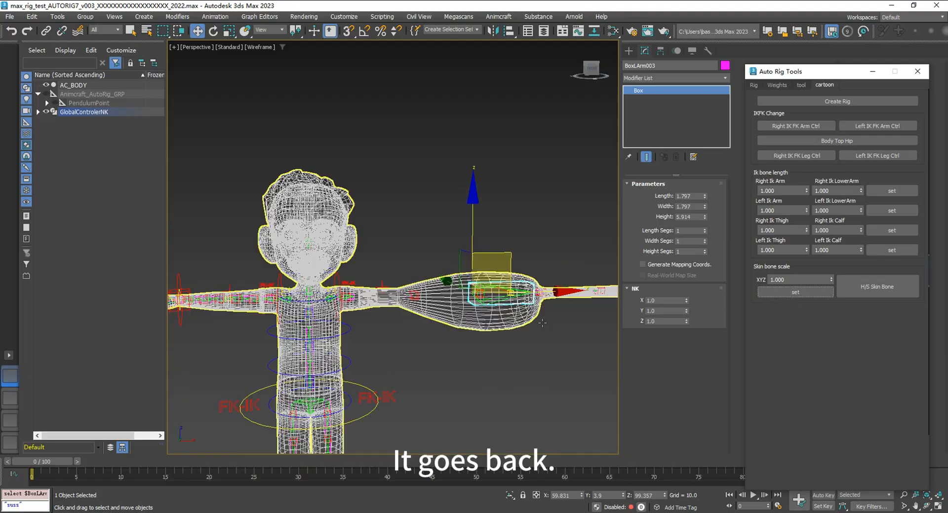
middle_drag(486, 296, 395, 296)
key(F3)
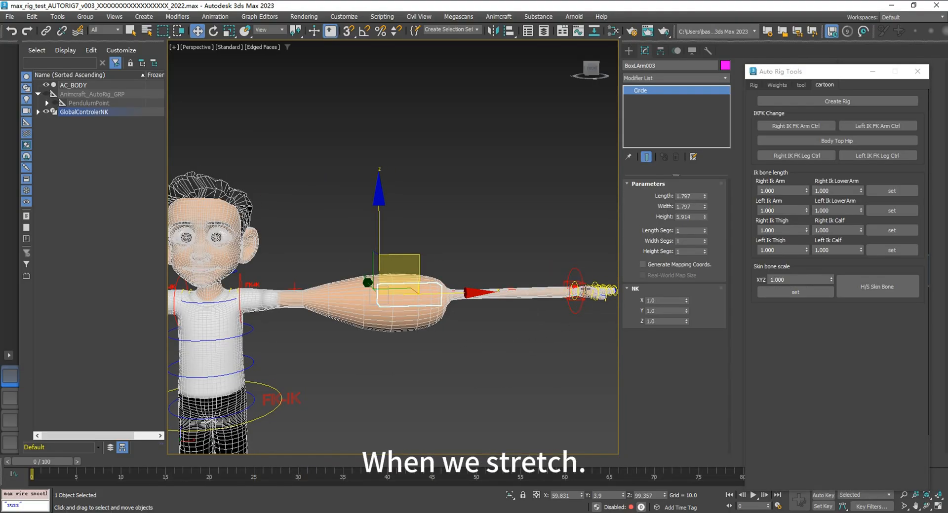
Step: Select the left wrist IK controller and move it along the arm to test the upper-arm stretch
click(585, 289)
scroll(578, 279, up, 5)
click(513, 293)
click(536, 320)
scroll(442, 274, down, 4)
middle_drag(438, 271, 545, 263)
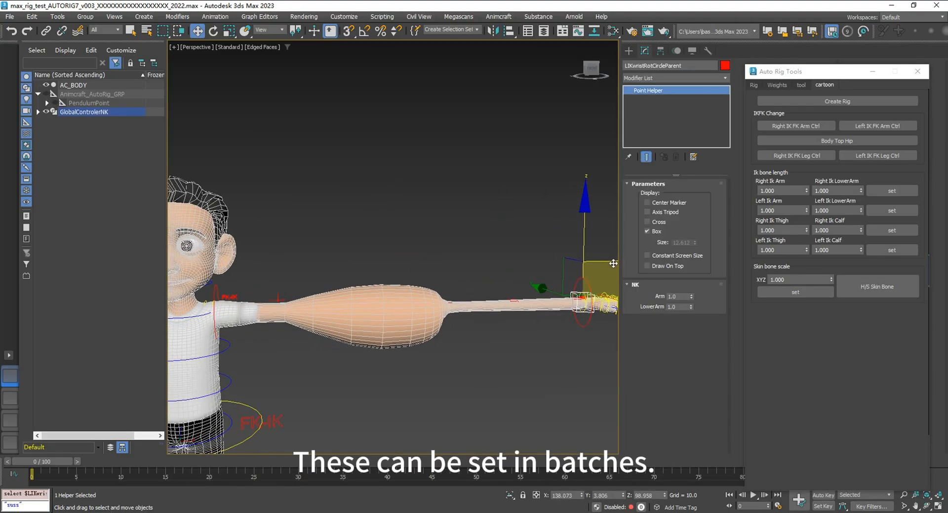
drag(613, 264, 354, 273)
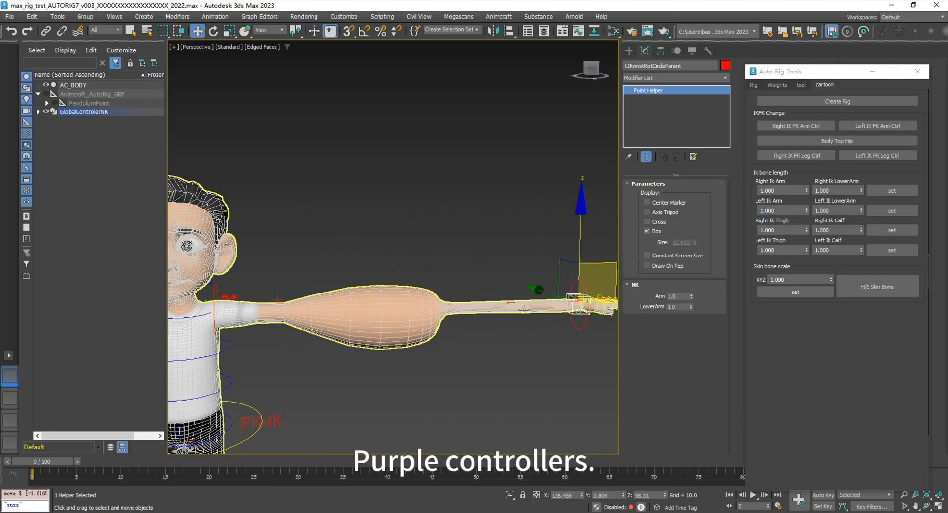
Step: Switch to wireframe and select the three magenta boxes along the left upper arm together
key(F3)
scroll(403, 302, up, 5)
click(389, 293)
scroll(306, 304, down, 3)
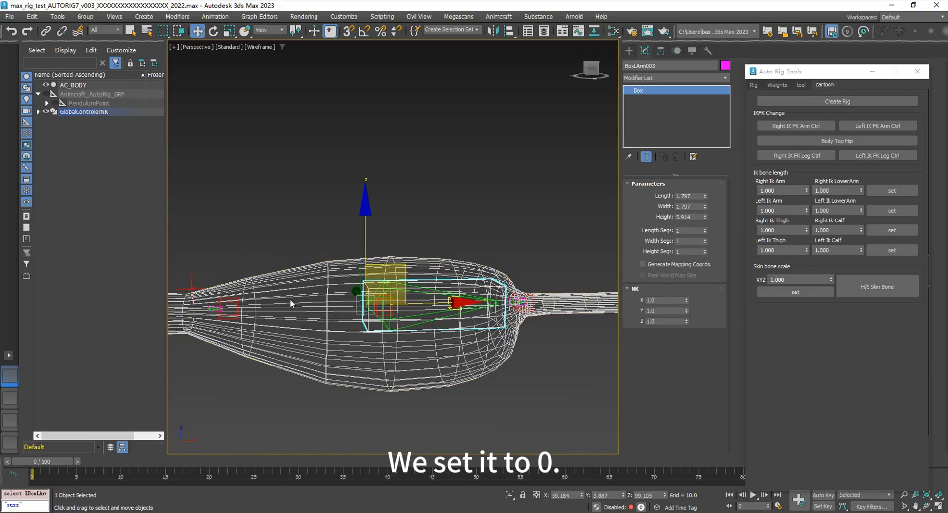
middle_drag(289, 304, 420, 311)
scroll(366, 316, up, 6)
ctrl+click(363, 318)
scroll(346, 301, down, 6)
middle_drag(558, 291, 272, 284)
scroll(272, 285, up, 3)
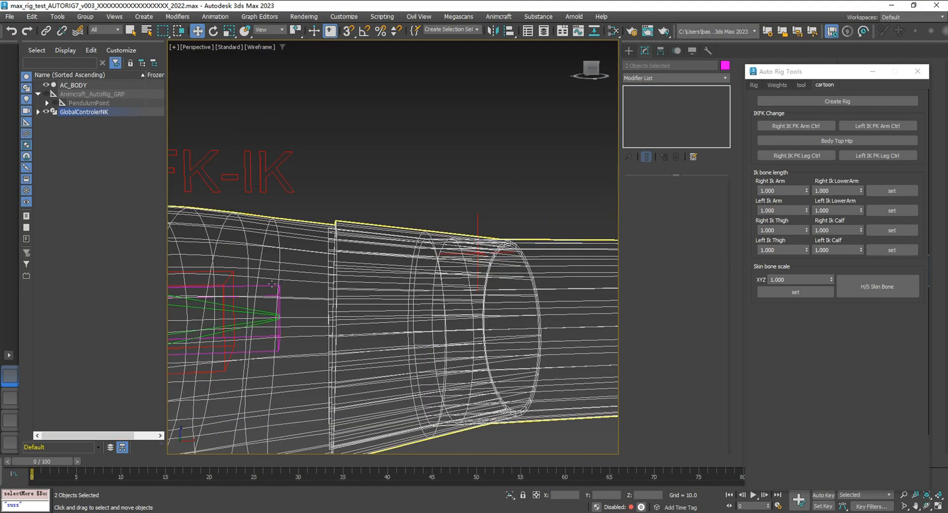
ctrl+click(268, 296)
scroll(444, 295, down, 4)
middle_drag(607, 297, 478, 292)
scroll(518, 295, down, 3)
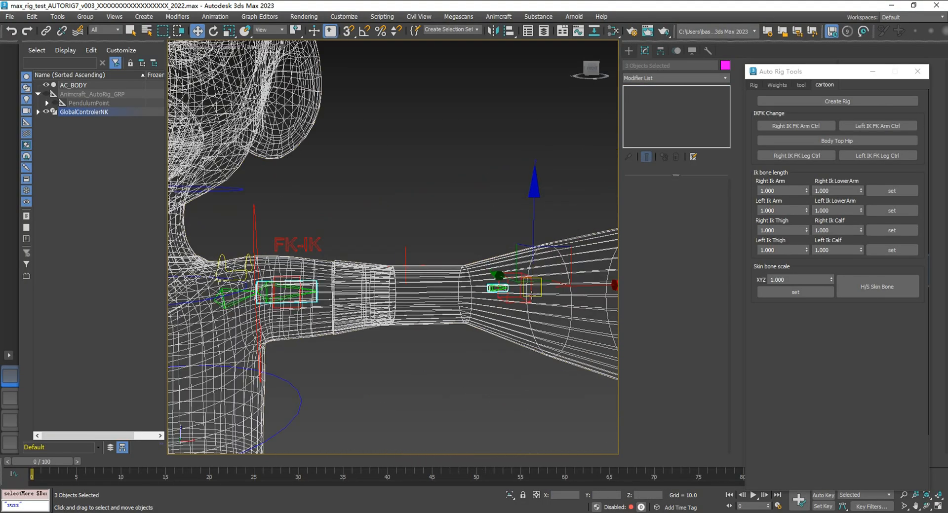
Step: Set the skin bone scale XYZ to 0 for the three selected left upper-arm boxes and apply it
scroll(544, 299, down, 5)
text(0)
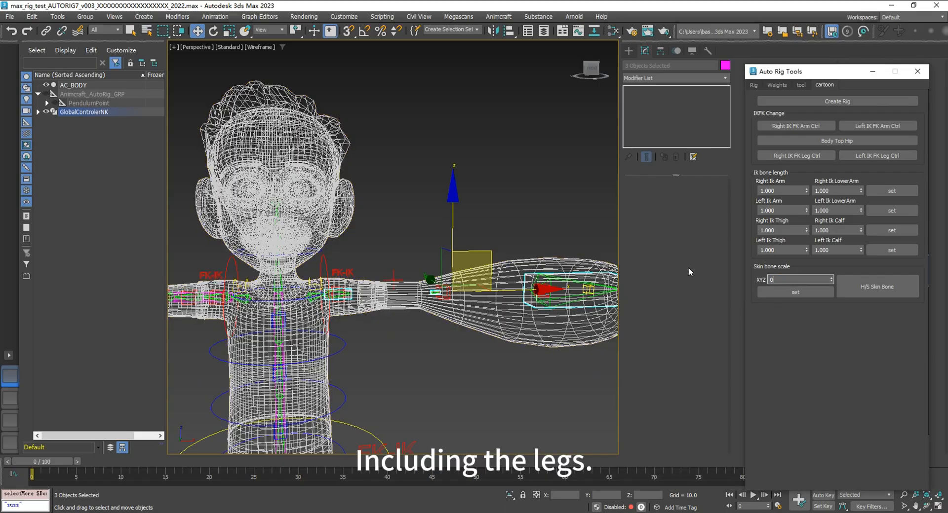
click(820, 298)
middle_drag(538, 269, 425, 253)
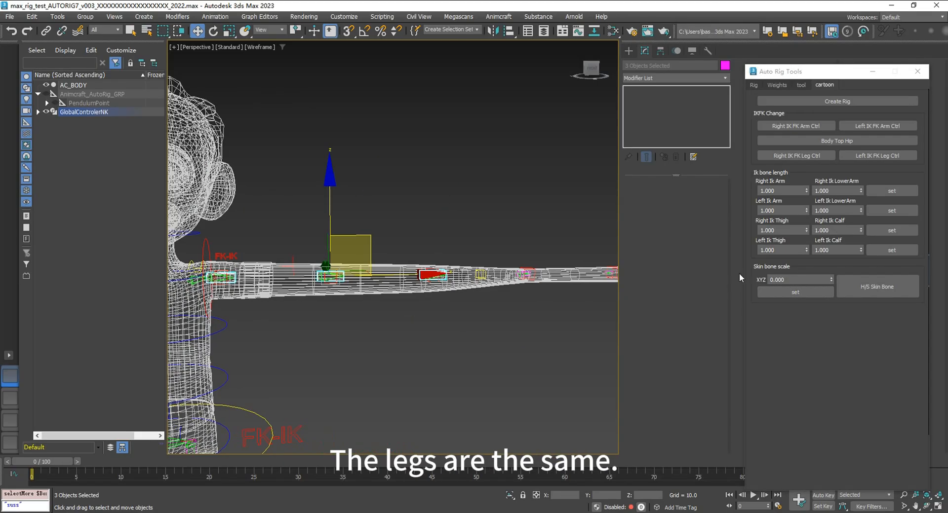
Step: Set the skin bone scale XYZ to -1 for the three selected left upper-arm boxes and apply it
drag(721, 277, 676, 267)
text(-1)
click(785, 293)
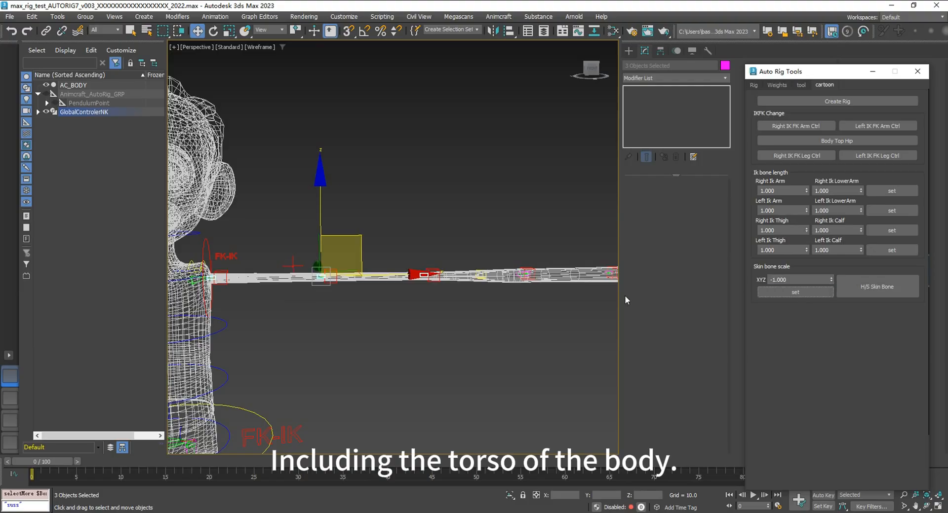
Step: Select a magenta box inside the left leg and examine its NK scale parameters
scroll(416, 312, down, 3)
scroll(417, 276, down, 2)
scroll(299, 222, up, 8)
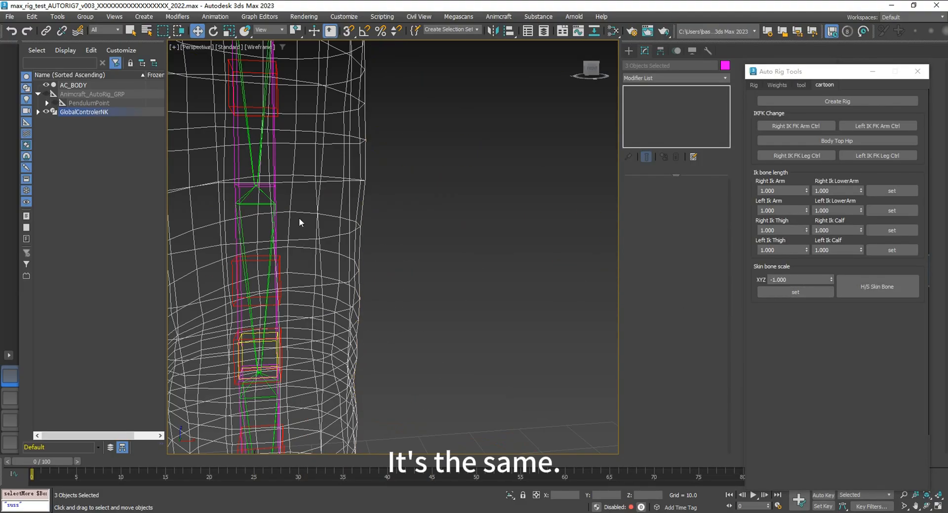
click(240, 196)
scroll(424, 296, down, 10)
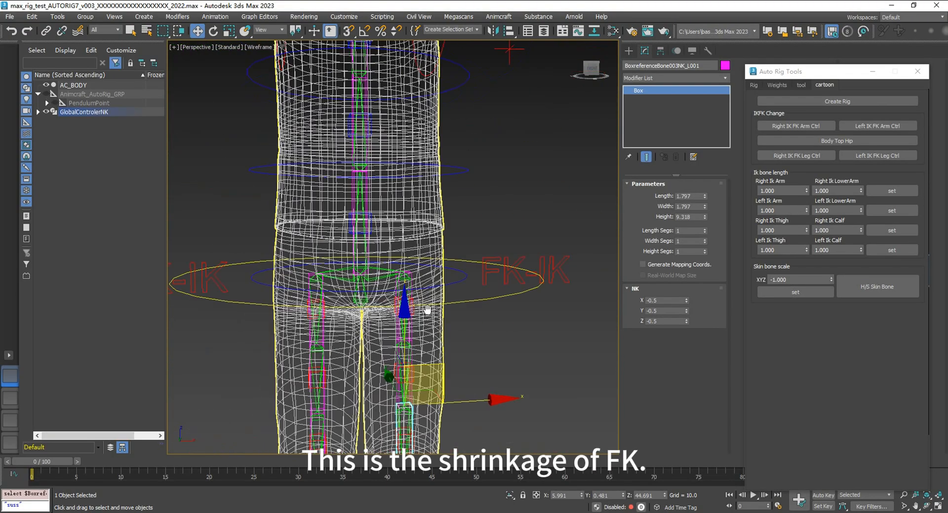
alt+middle_drag(493, 252, 543, 228)
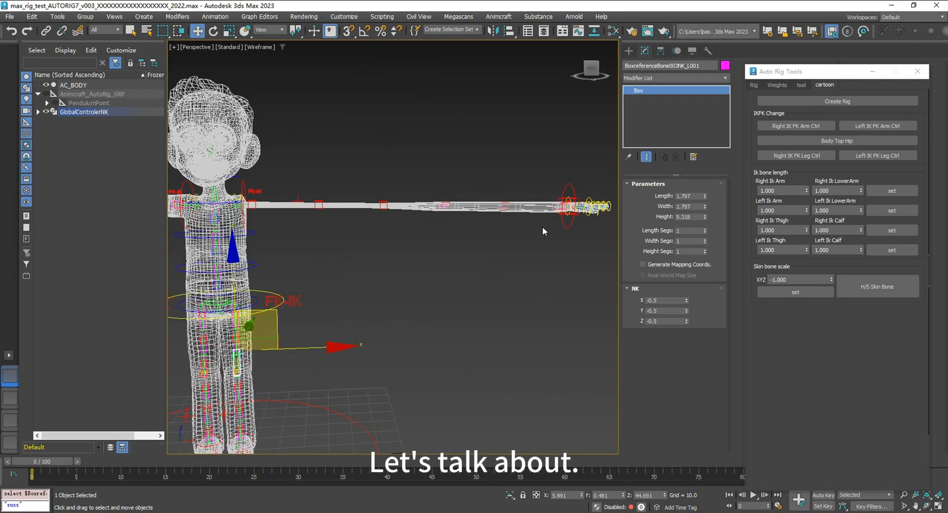
Step: Reset the left wrist IK controller with Transform To Zero and switch the arms and legs to FK control
click(573, 202)
right_click(464, 167)
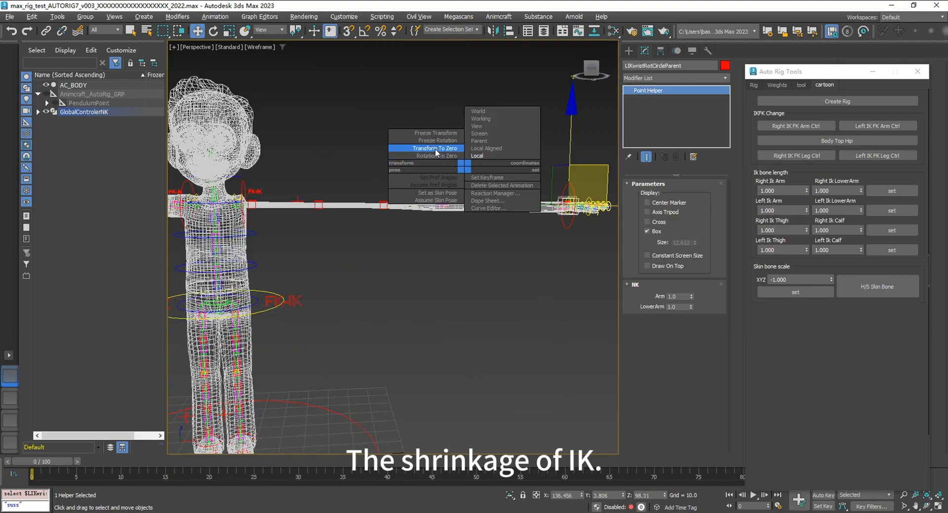
click(435, 149)
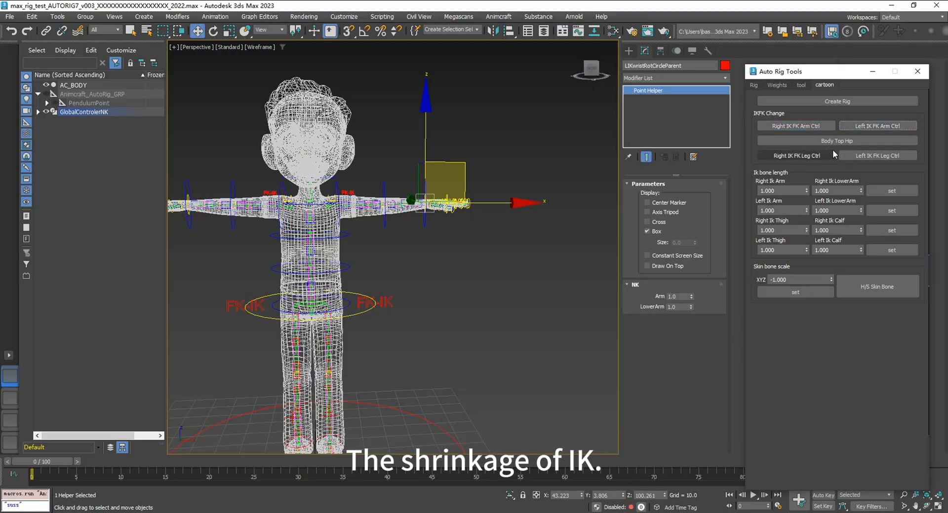
scroll(371, 194, up, 3)
middle_drag(370, 194, 380, 168)
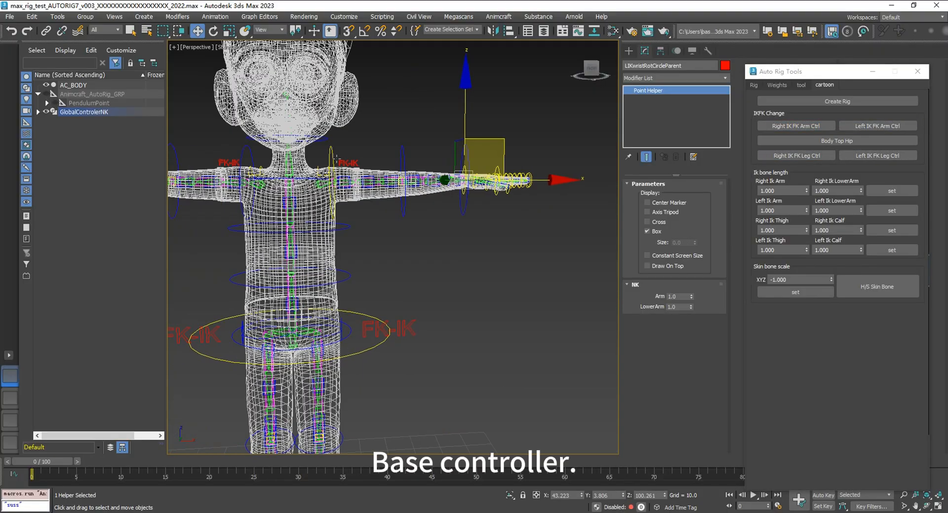
Step: Stretch the left arm by setting the left shoulder FK controller's FKArmStretch to 30.8, and return to shaded display
click(336, 159)
middle_drag(397, 127, 447, 144)
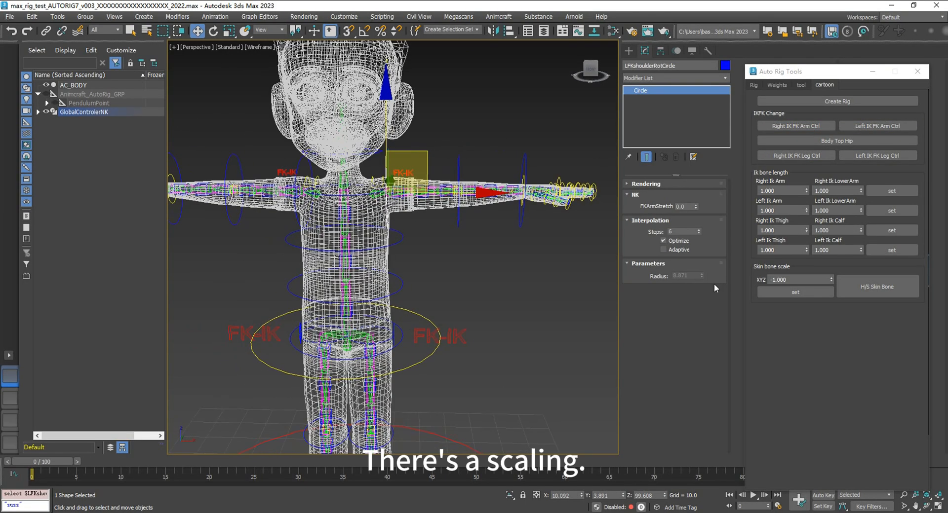
drag(695, 205, 695, 184)
scroll(585, 243, up, 3)
scroll(584, 244, down, 3)
key(F3)
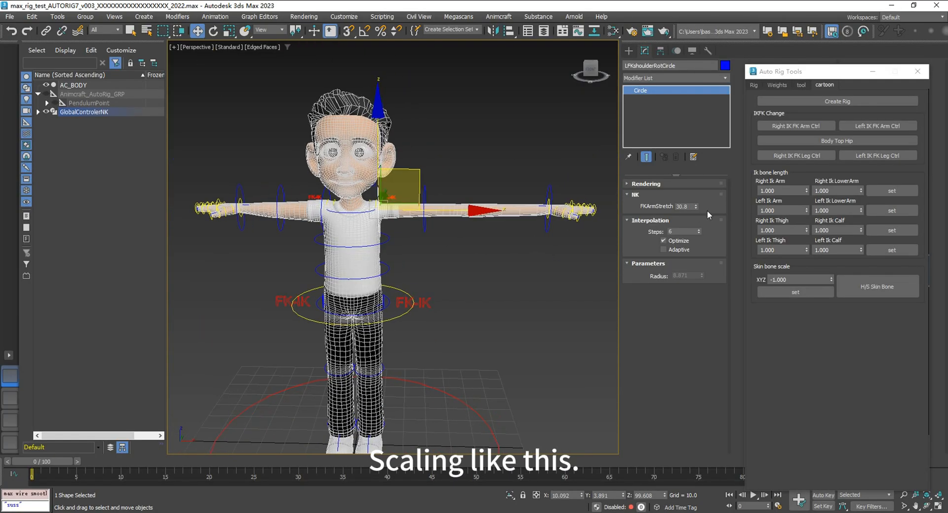
Step: Reduce the left arm's FK stretch and set the right shoulder FK controller's FKArmStretch to 3.6
drag(700, 140, 700, 87)
click(320, 191)
click(324, 191)
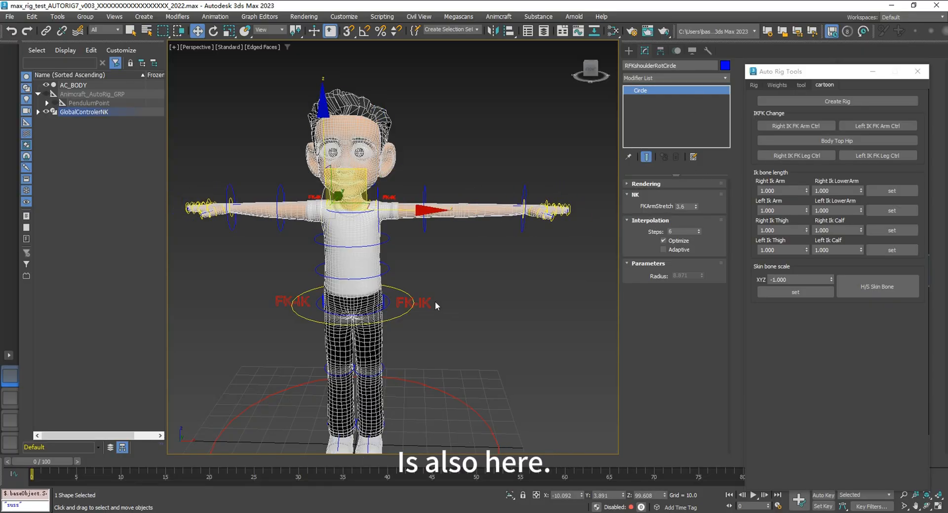
Step: Stretch the torso by setting the hip circle controller's Extrusion-Stretch to 24.7
click(395, 307)
drag(702, 227, 715, 116)
click(372, 163)
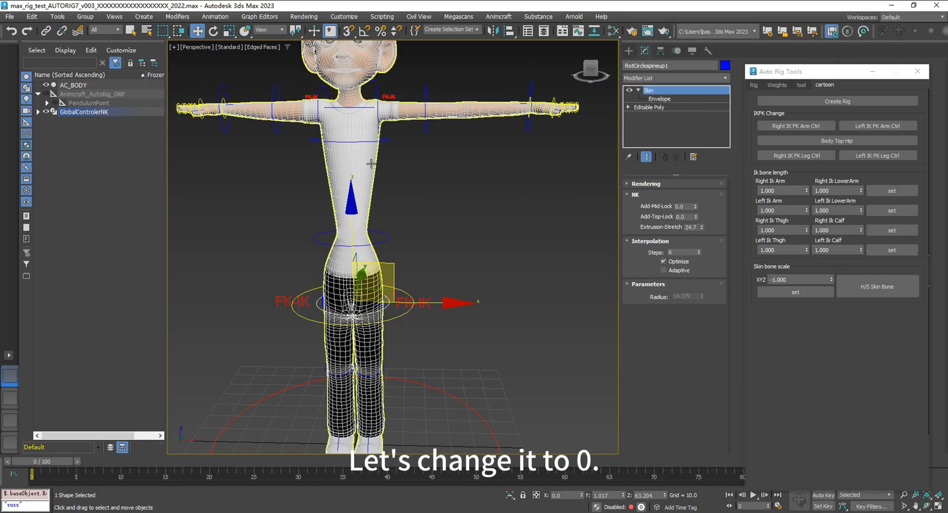
Step: Select the magenta box inside the waist in wireframe, apply a skin bone scale XYZ of 0 and return to shaded display
key(F3)
scroll(357, 222, up, 8)
click(360, 253)
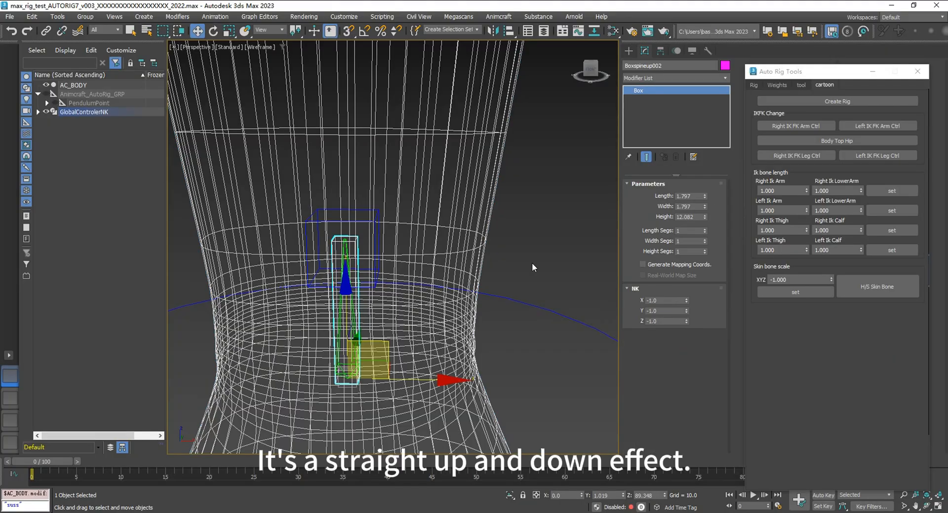
scroll(513, 319, down, 5)
drag(799, 280, 648, 268)
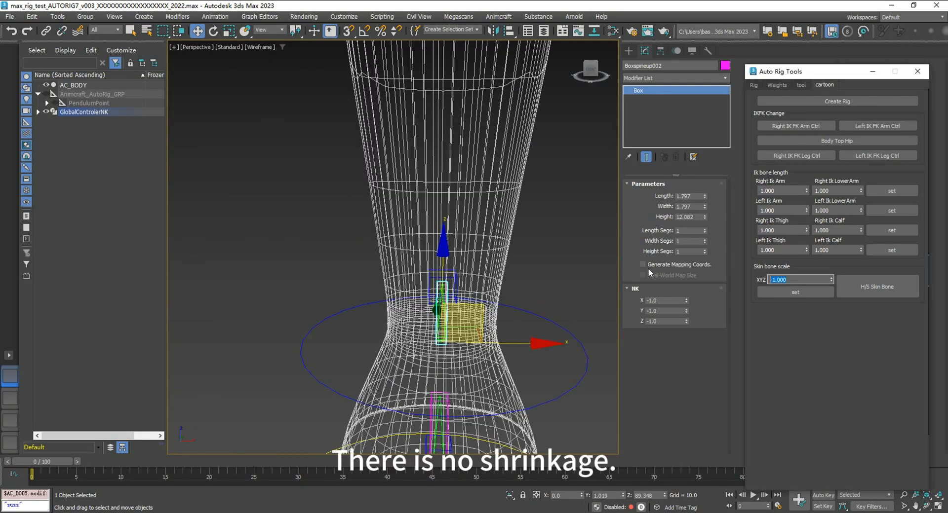
text(0)
click(796, 292)
scroll(444, 341, up, 4)
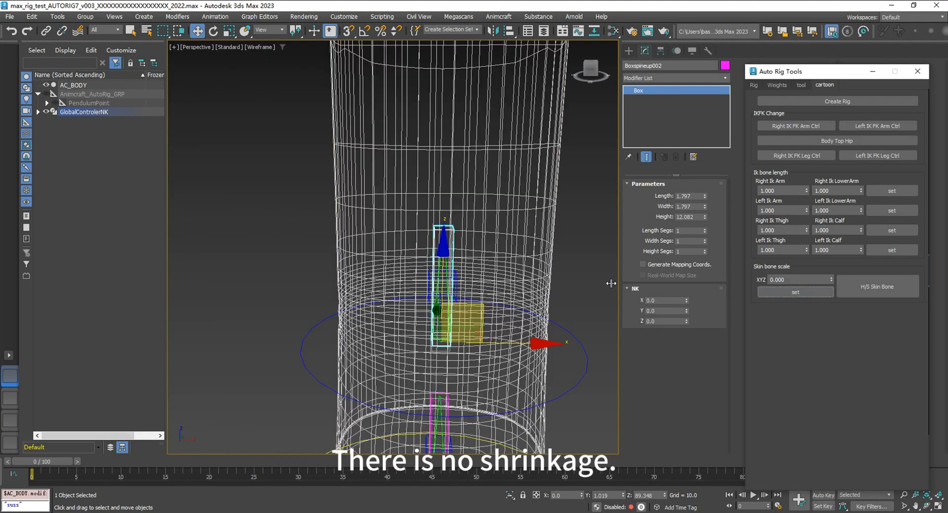
scroll(562, 254, down, 5)
key(F3)
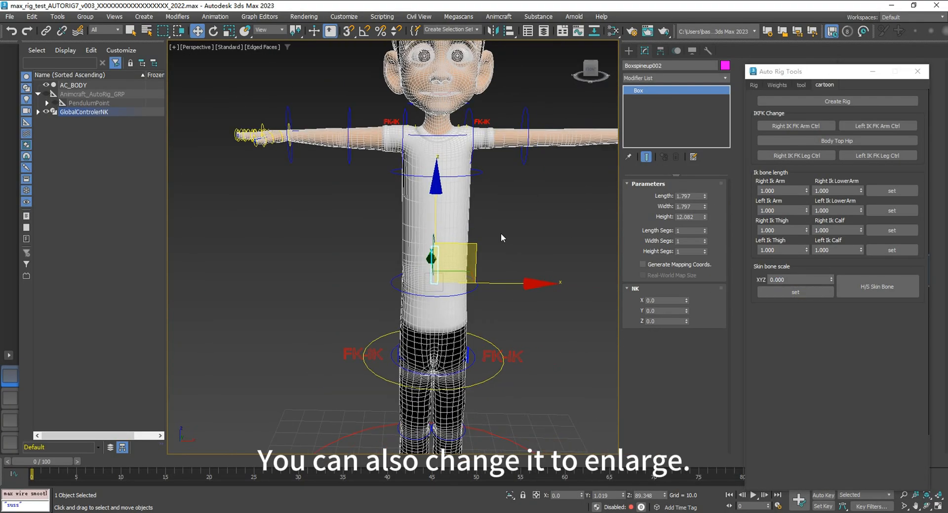
Step: Reselect the hip circle controller and adjust its Extrusion-Stretch
click(476, 363)
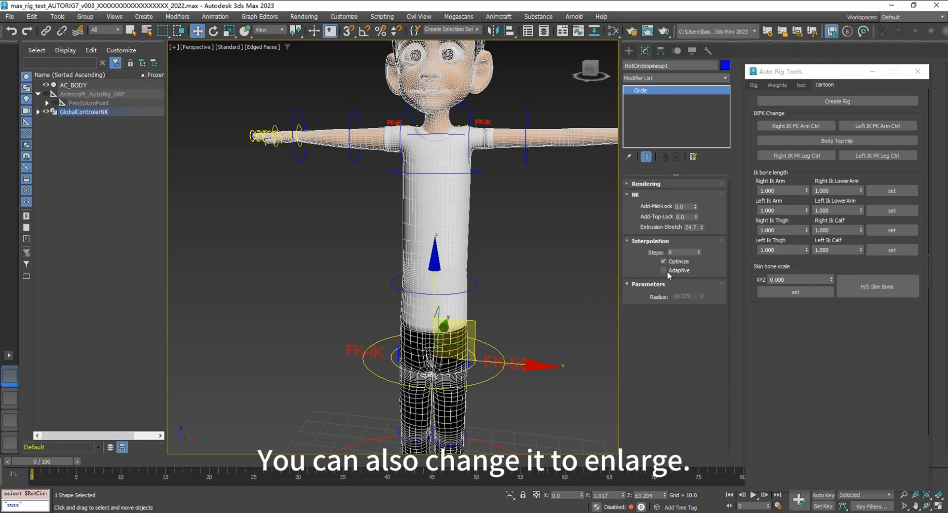
mouse_move(702, 227)
mouse_down()
mouse_move(719, 142)
mouse_move(711, 232)
mouse_up()
middle_drag(499, 428, 510, 370)
Step: Stretch the left leg by setting StretchExtrusion to 77.0 on the <> symbol controller beside the left hip
scroll(512, 370, up, 5)
click(474, 302)
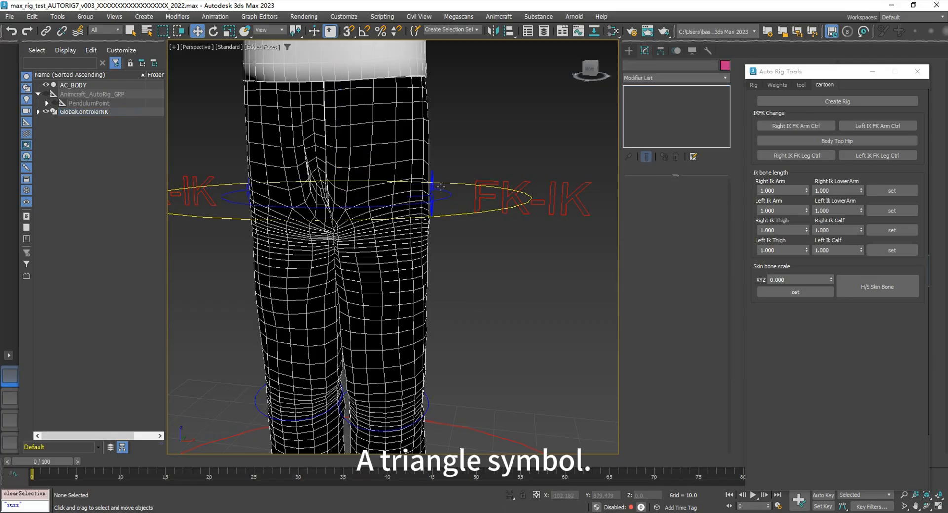
click(495, 205)
scroll(493, 271, down, 6)
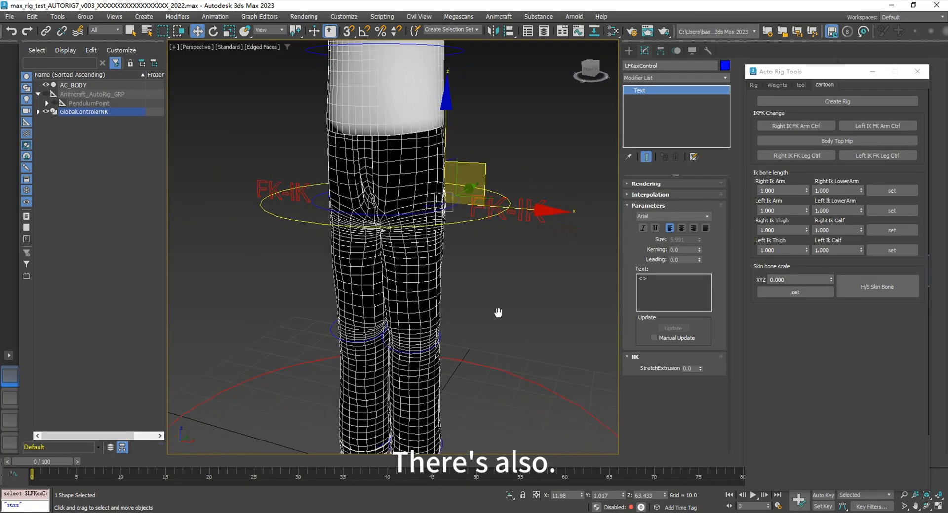
drag(700, 367, 708, 98)
scroll(523, 330, down, 3)
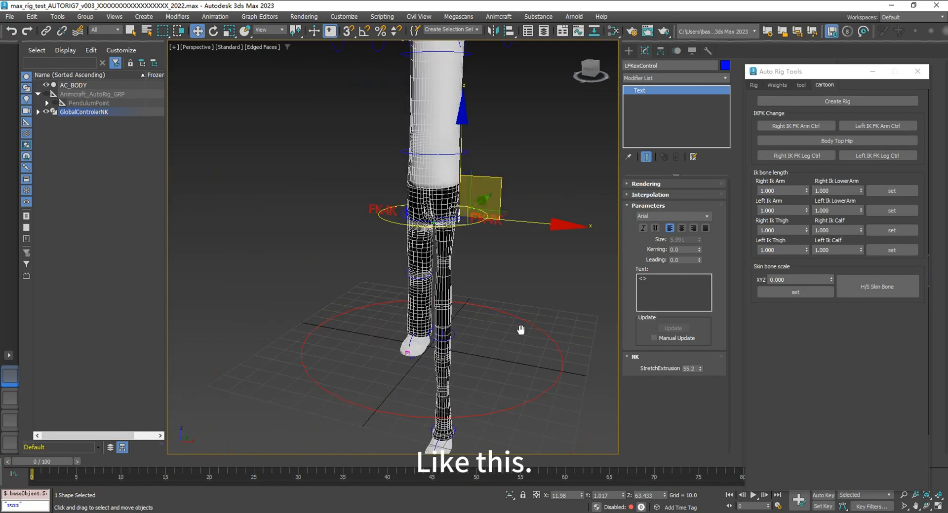
middle_drag(523, 329, 514, 255)
alt+middle_drag(515, 254, 525, 222)
drag(701, 369, 702, 261)
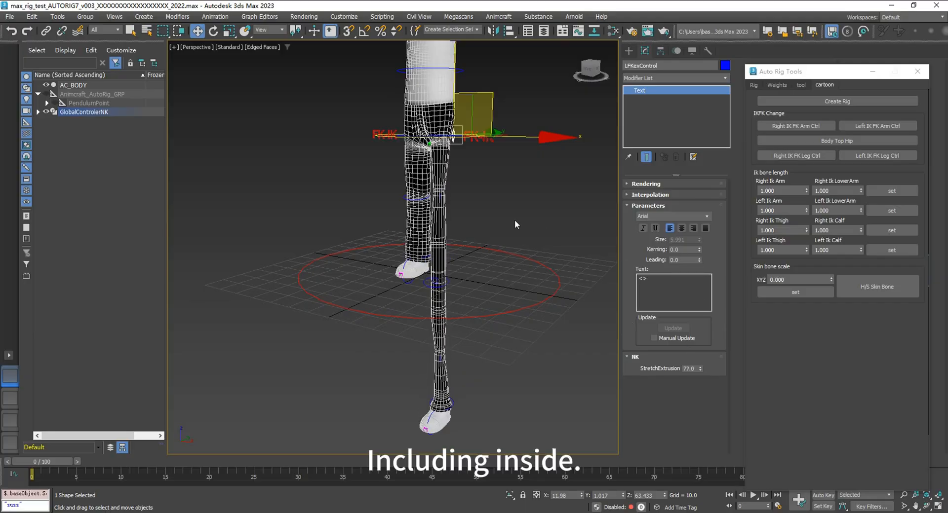
Step: Select the magenta box inside the stretched left thigh in wireframe, apply a skin bone scale XYZ of 0 and return to shaded display
key(F3)
scroll(494, 235, up, 8)
scroll(469, 243, down, 6)
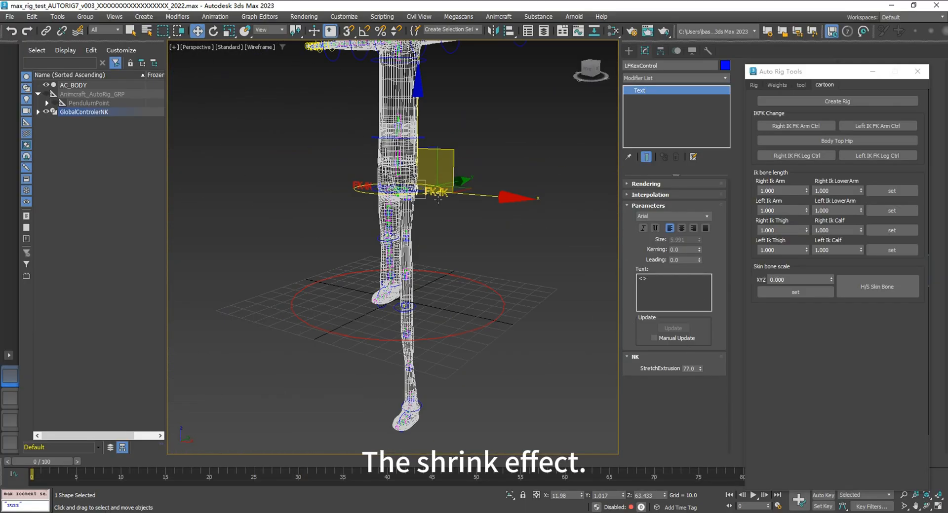
scroll(438, 214, up, 6)
click(449, 188)
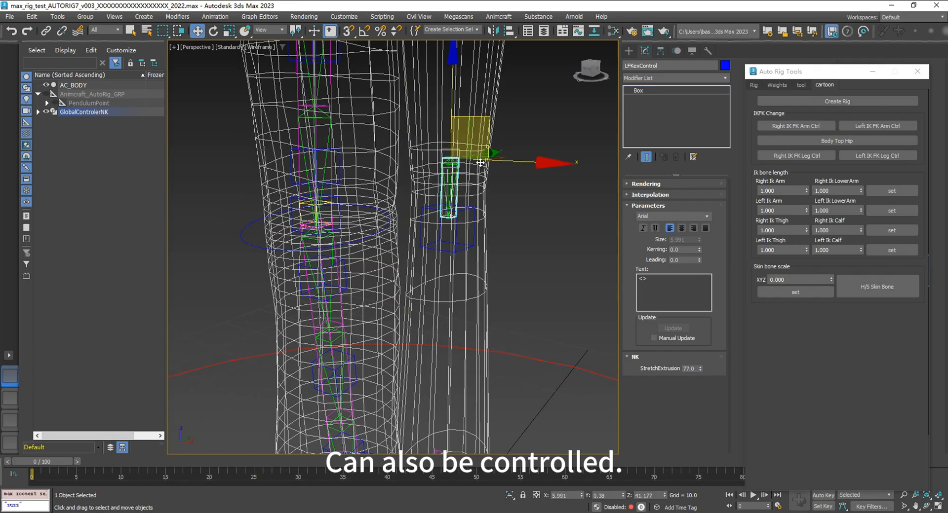
scroll(534, 269, down, 5)
scroll(501, 208, down, 5)
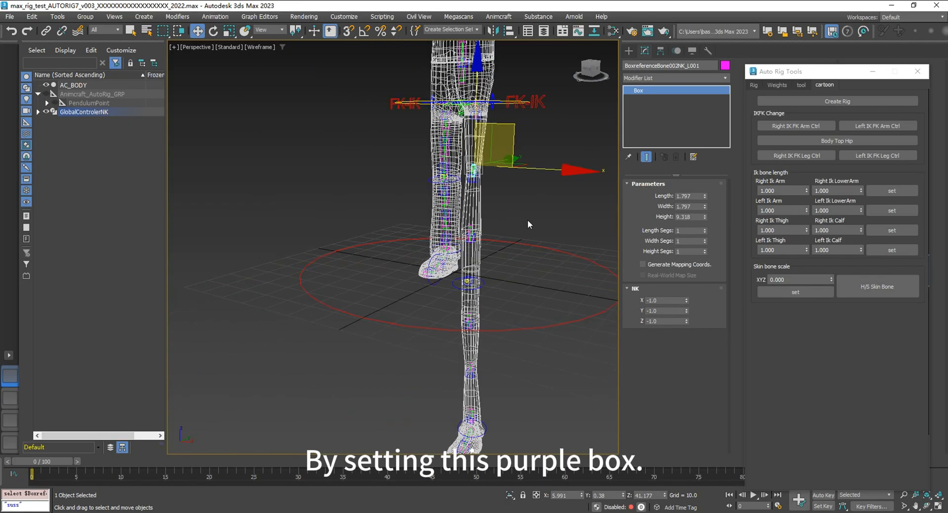
scroll(528, 220, up, 1)
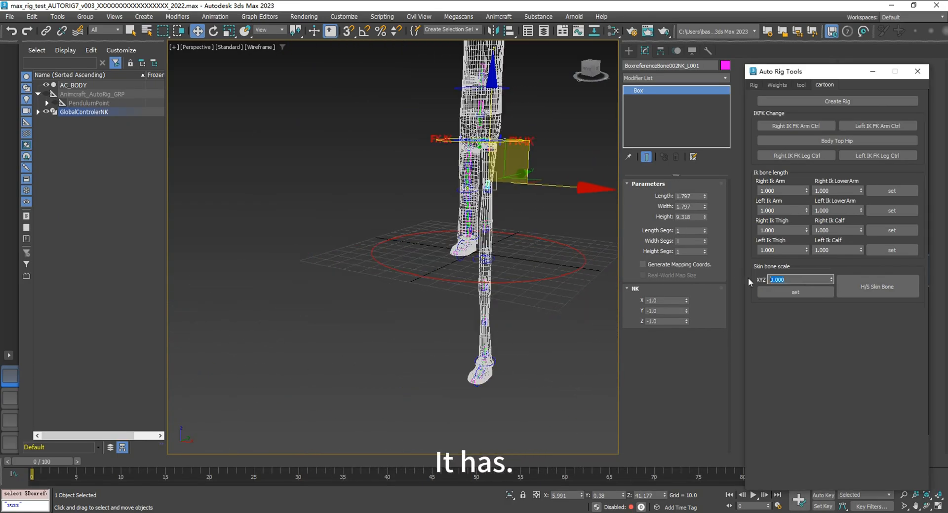
click(777, 290)
key(F3)
scroll(500, 275, down, 4)
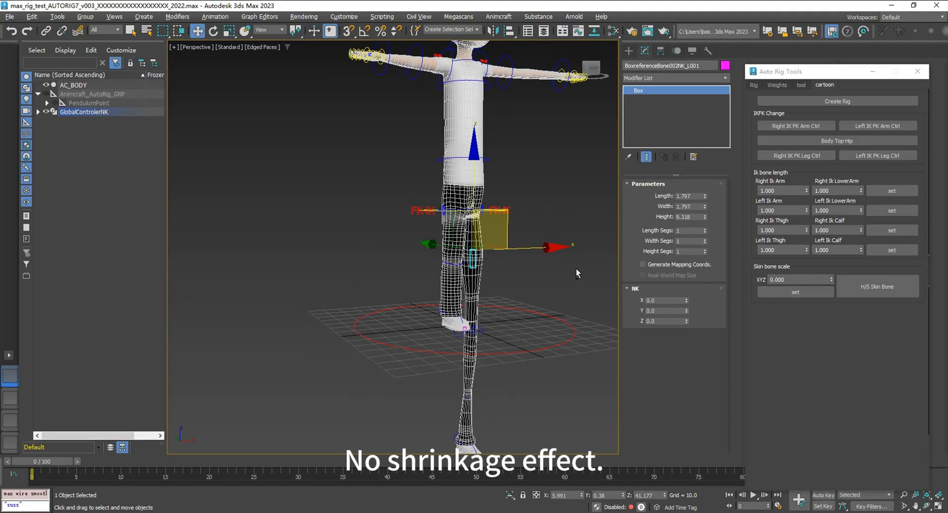
Step: Clear the selection, switch to wireframe and toggle the skin bones and boxes between hidden and shown
alt+middle_drag(575, 268, 543, 274)
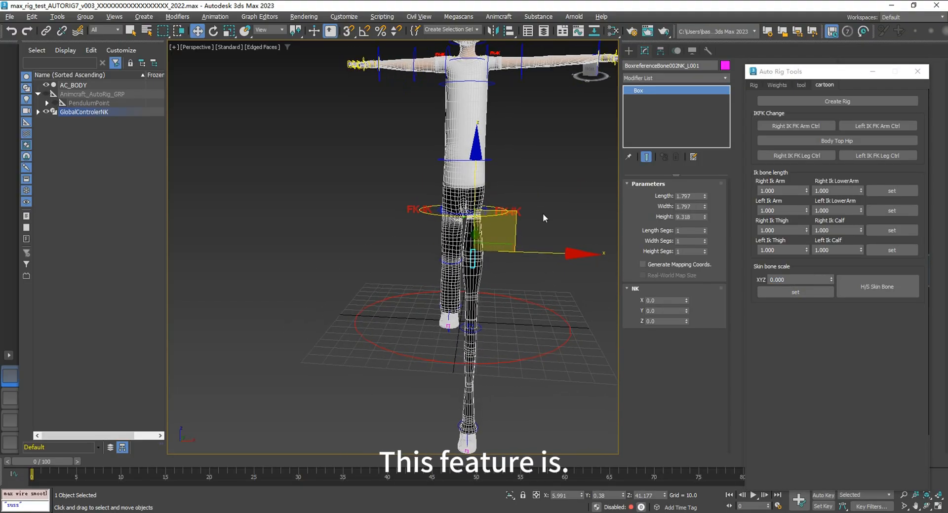
middle_drag(543, 214, 497, 247)
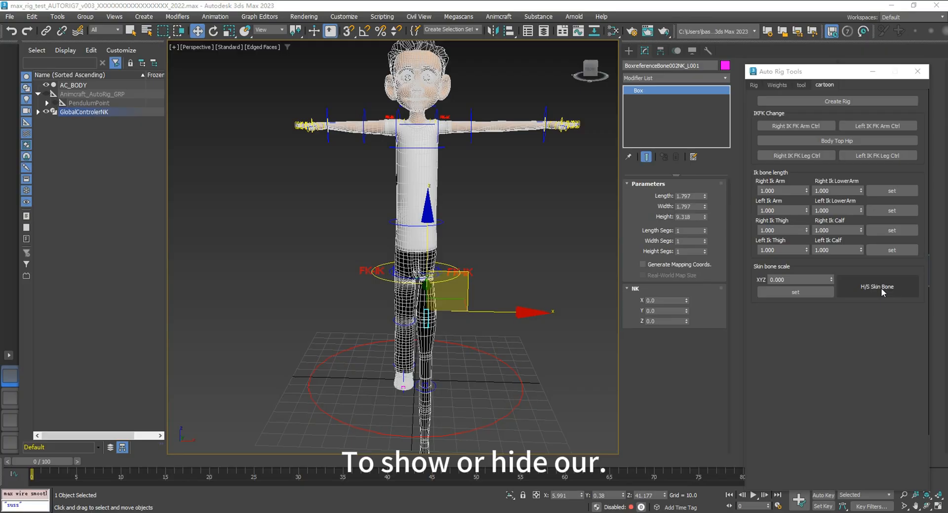
click(487, 153)
key(F3)
scroll(484, 131, up, 5)
middle_drag(484, 131, 499, 233)
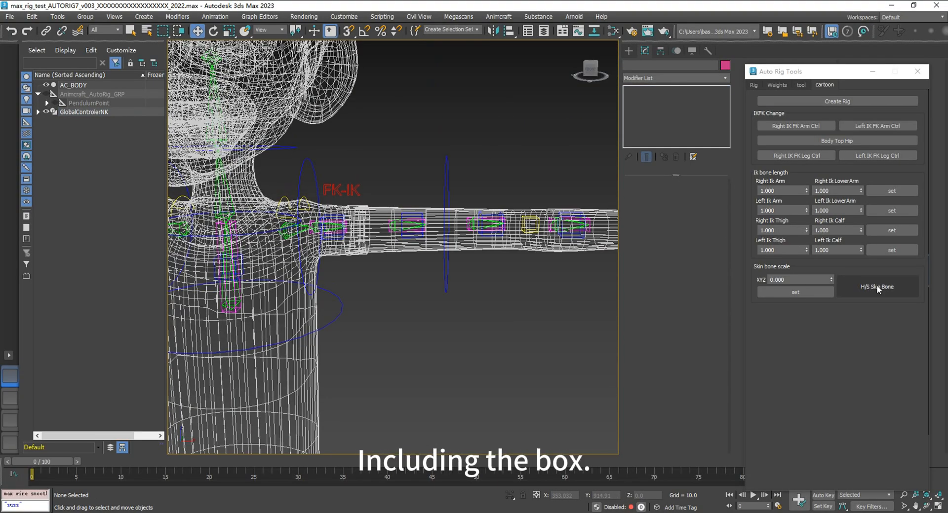
click(877, 289)
click(881, 291)
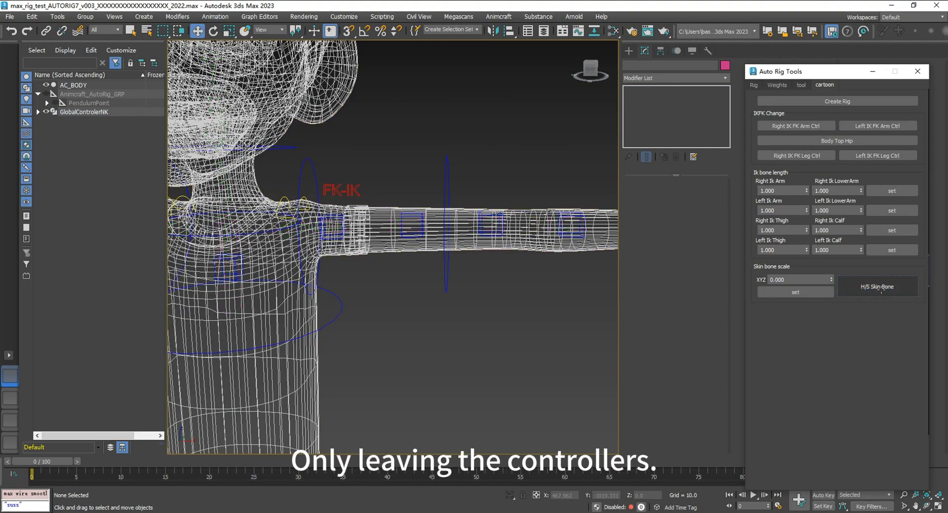
click(880, 291)
click(881, 291)
Step: Bring the whole character into view and return to shaded display
scroll(526, 298, down, 6)
middle_drag(525, 298, 538, 232)
alt+middle_drag(538, 232, 494, 239)
scroll(508, 269, down, 4)
key(F3)
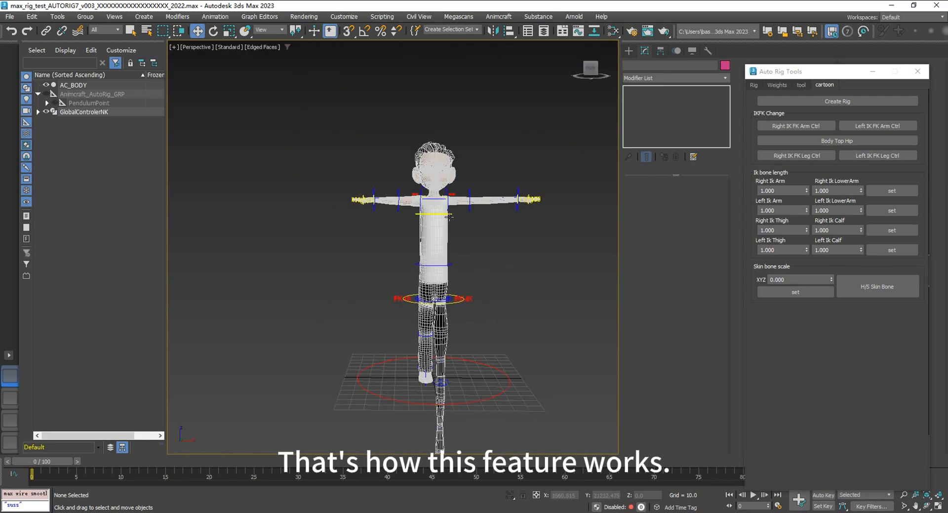